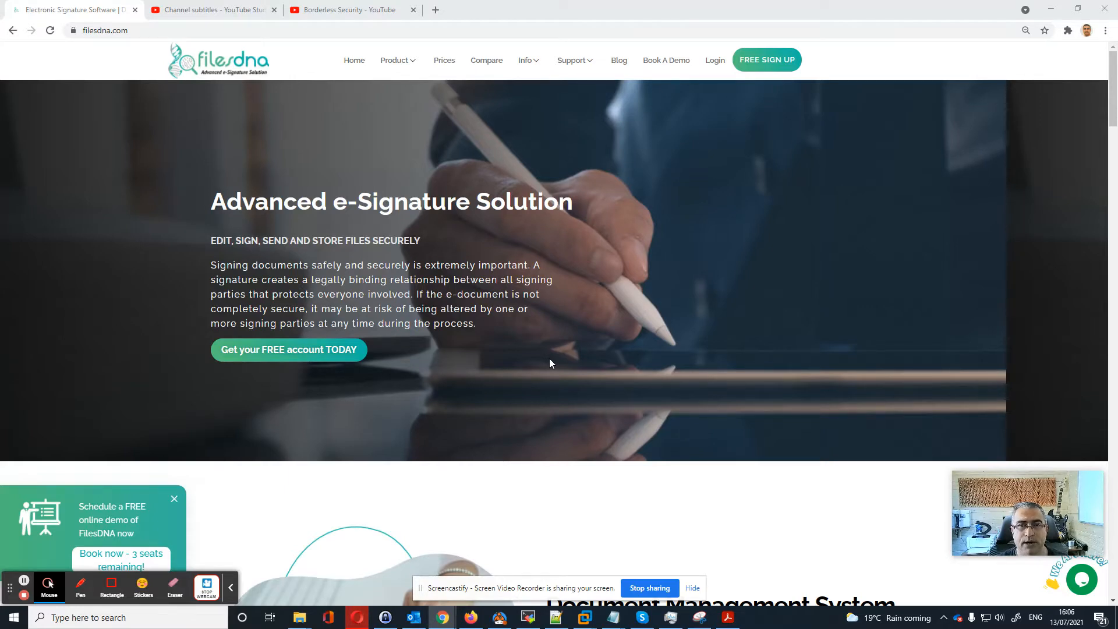
- Open the account from the home page and review the dashboard's statistics, signatures, blockchain details, verification and security settings
click(767, 60)
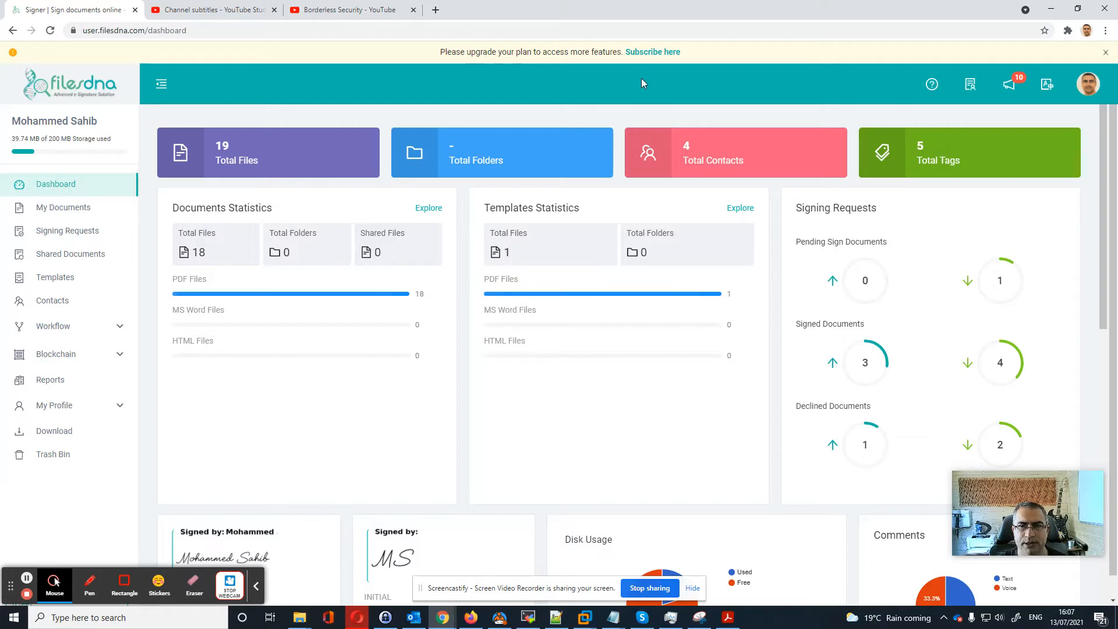
scroll(655, 285, down, 1)
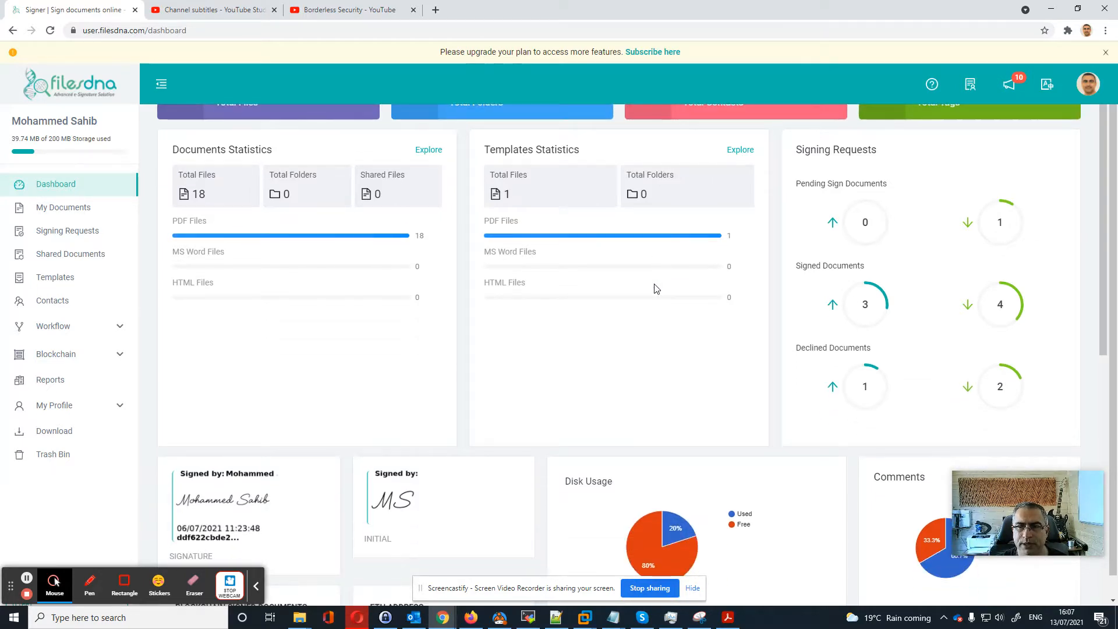
scroll(655, 289, down, 3)
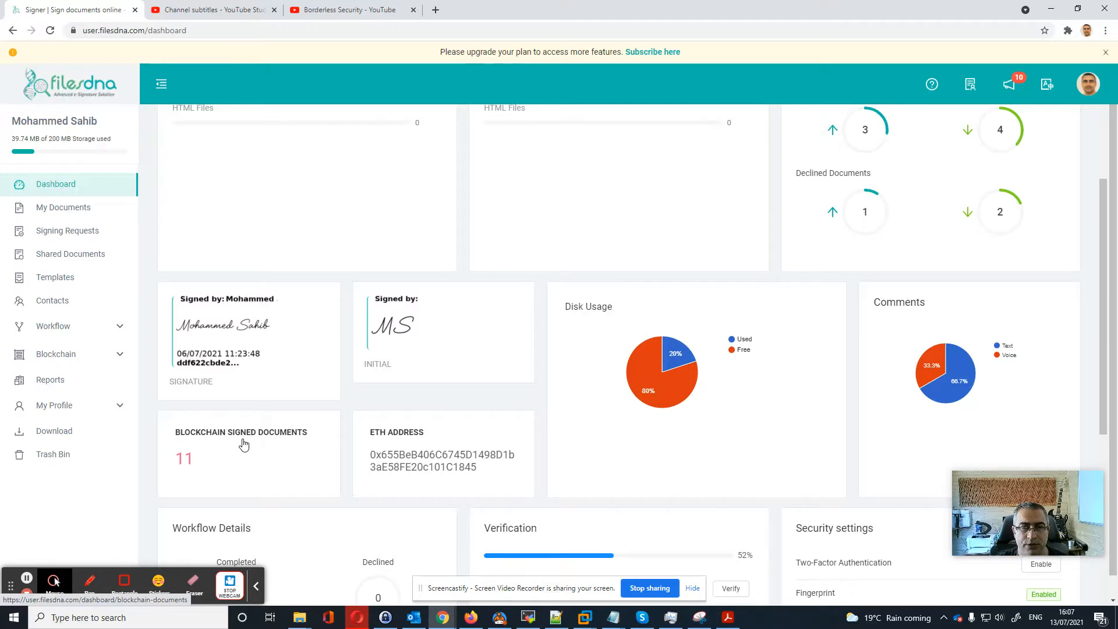
scroll(245, 444, down, 2)
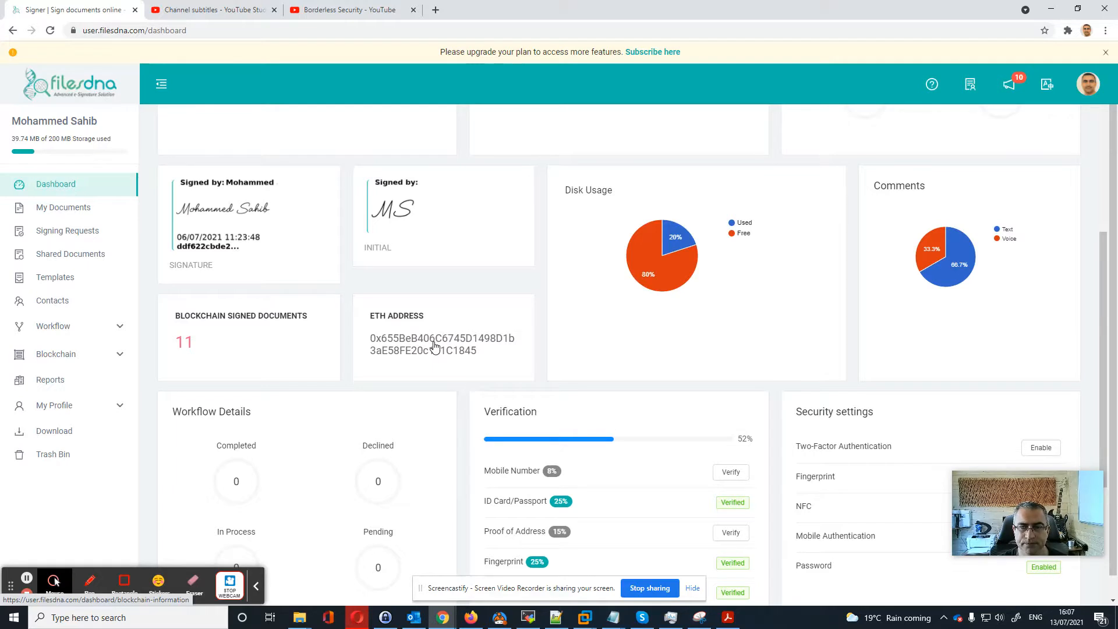
scroll(434, 346, down, 2)
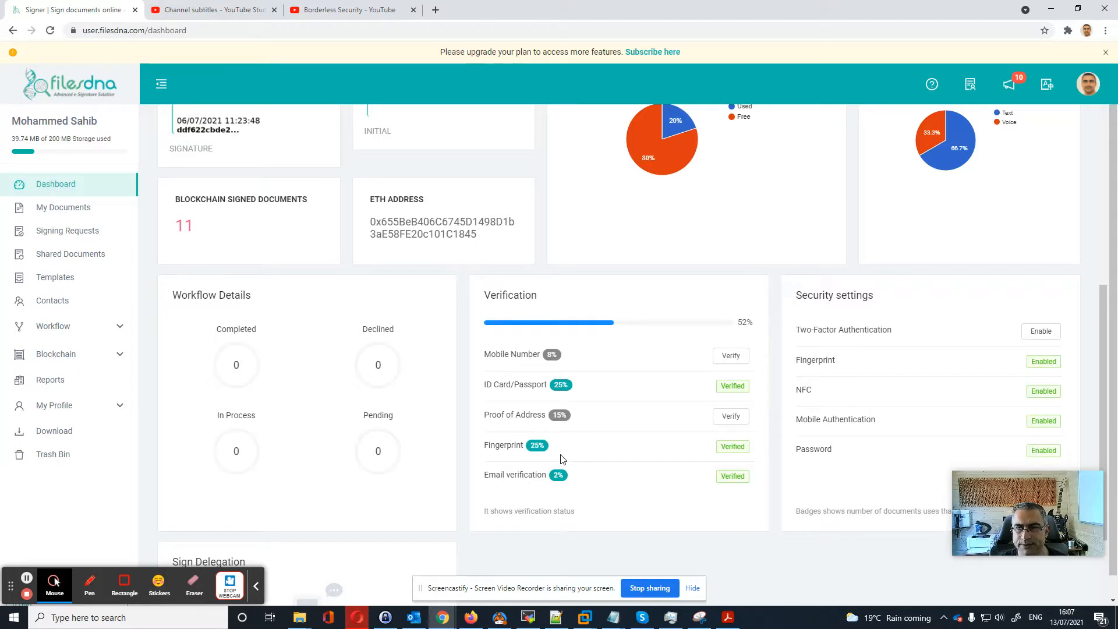
scroll(562, 459, down, 1)
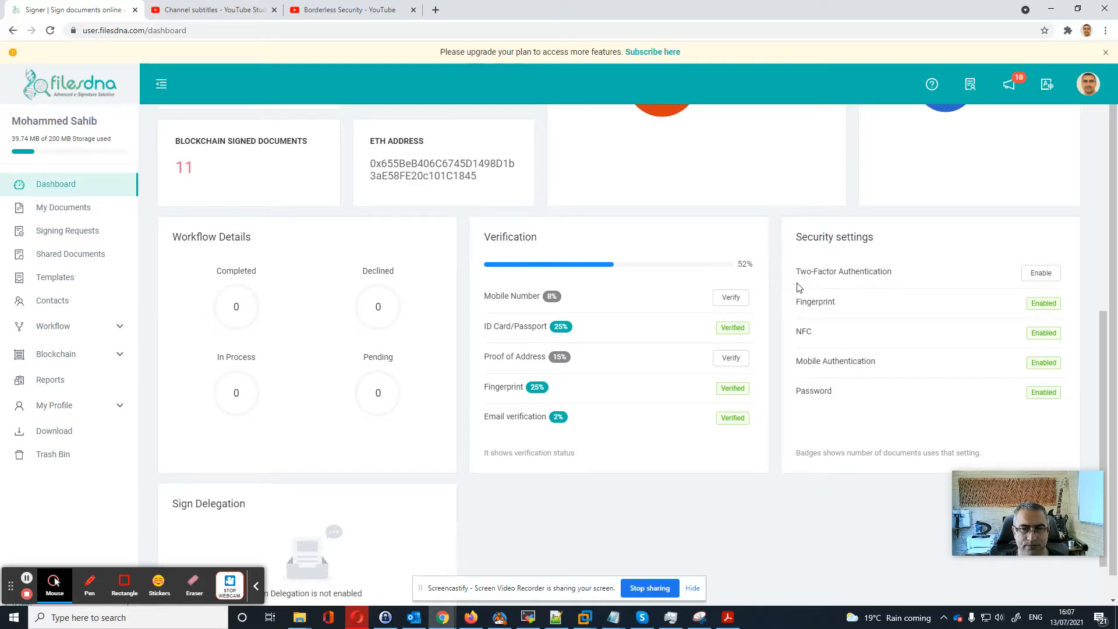
- Open My Documents and look through the file list with its statuses and tags
click(66, 212)
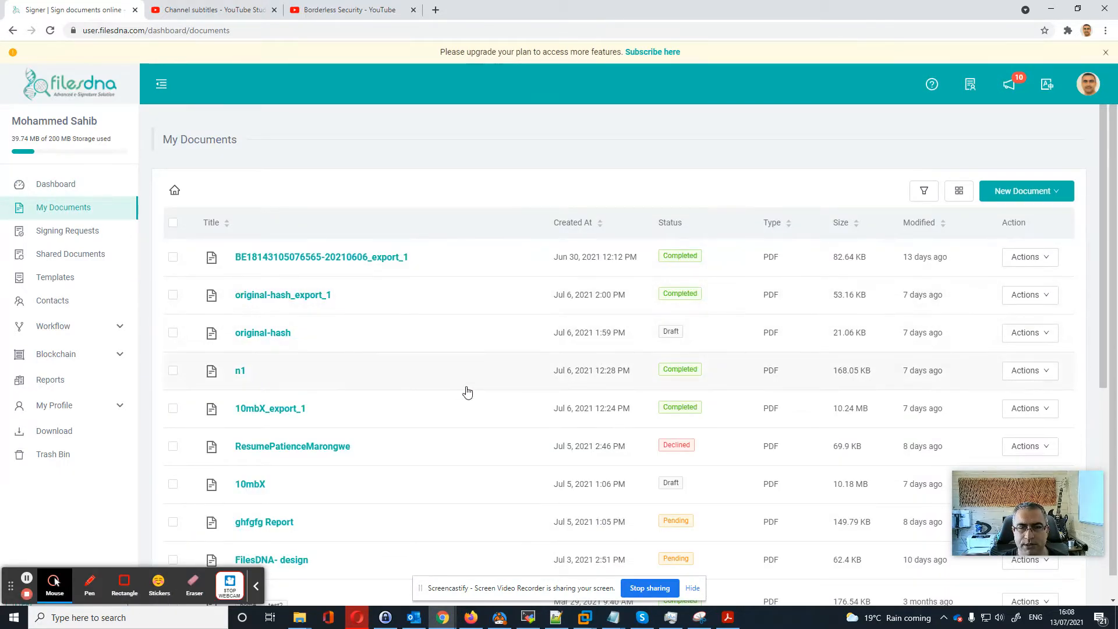
scroll(404, 429, down, 7)
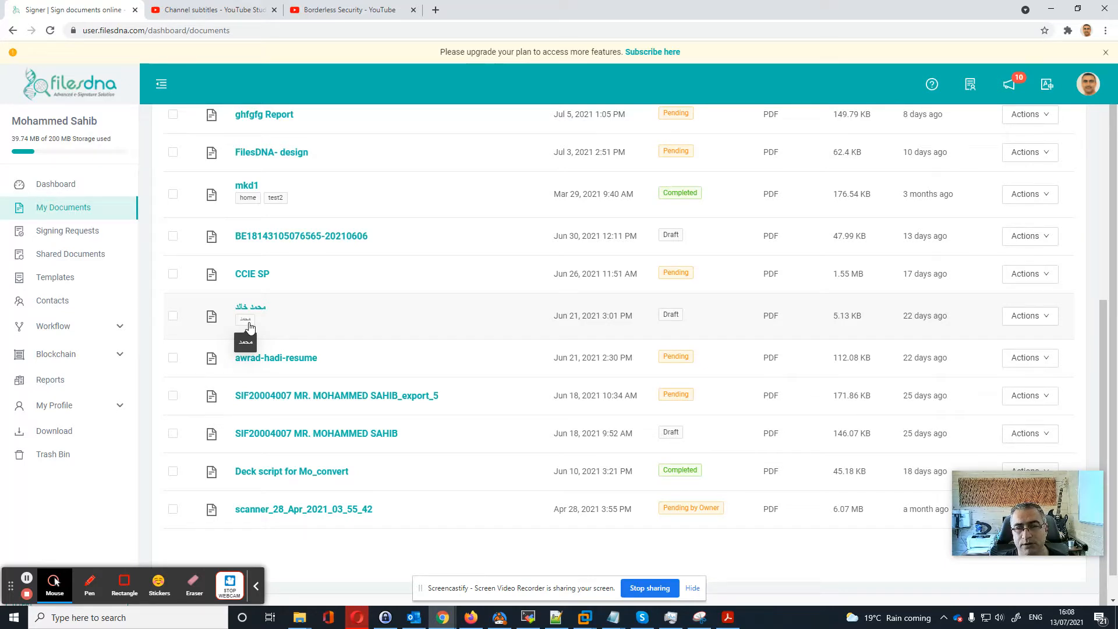
scroll(249, 327, up, 1)
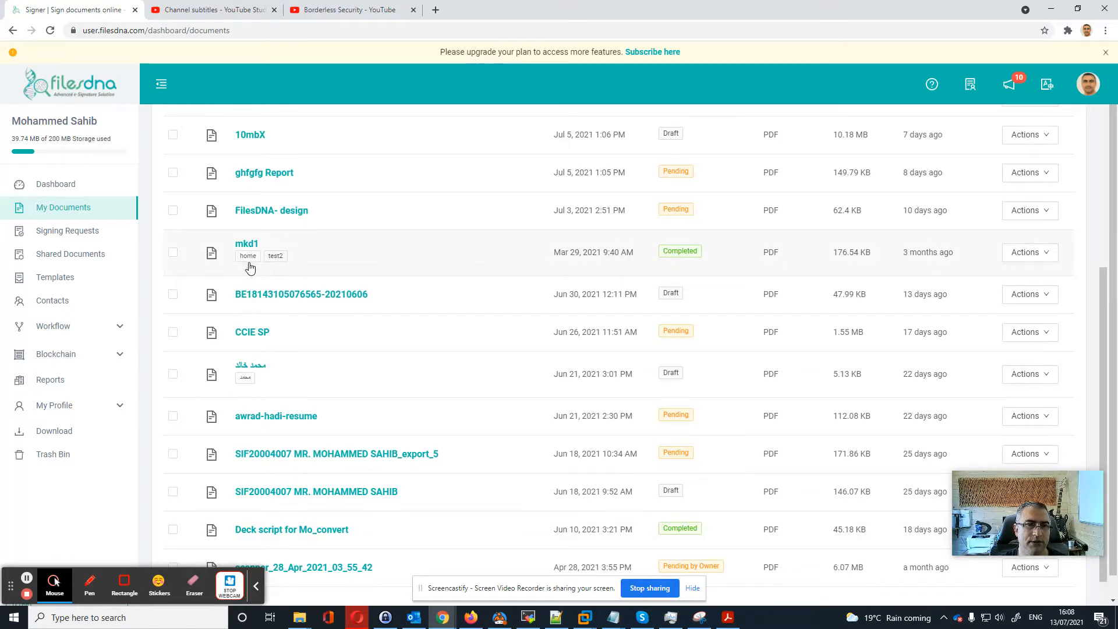
scroll(252, 266, up, 6)
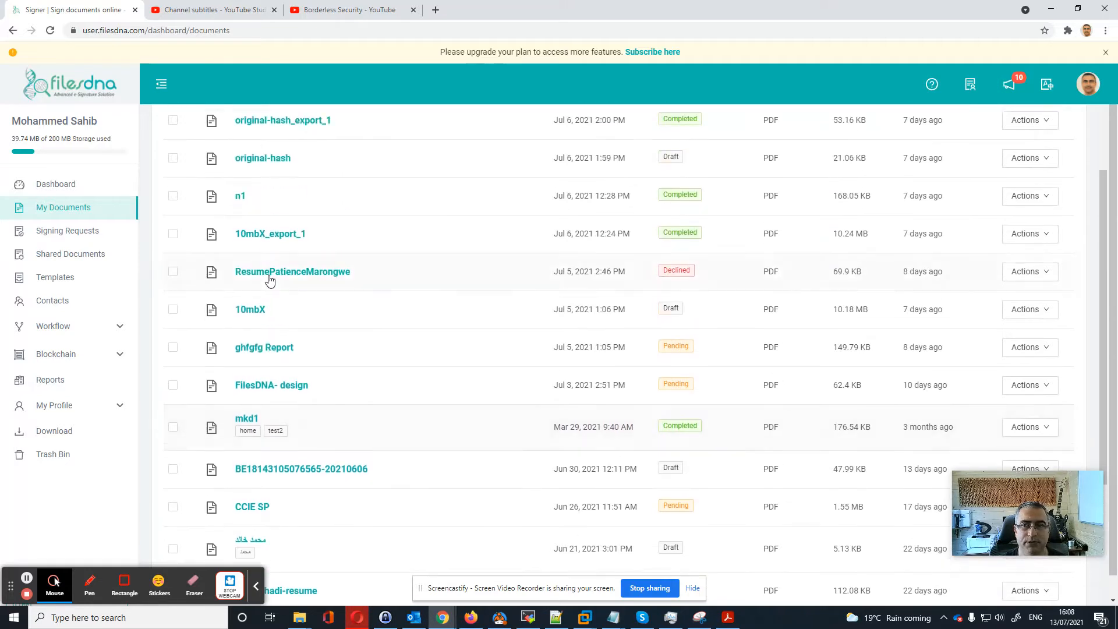
- Filter the documents by the tag "home" and reset the filters
click(924, 191)
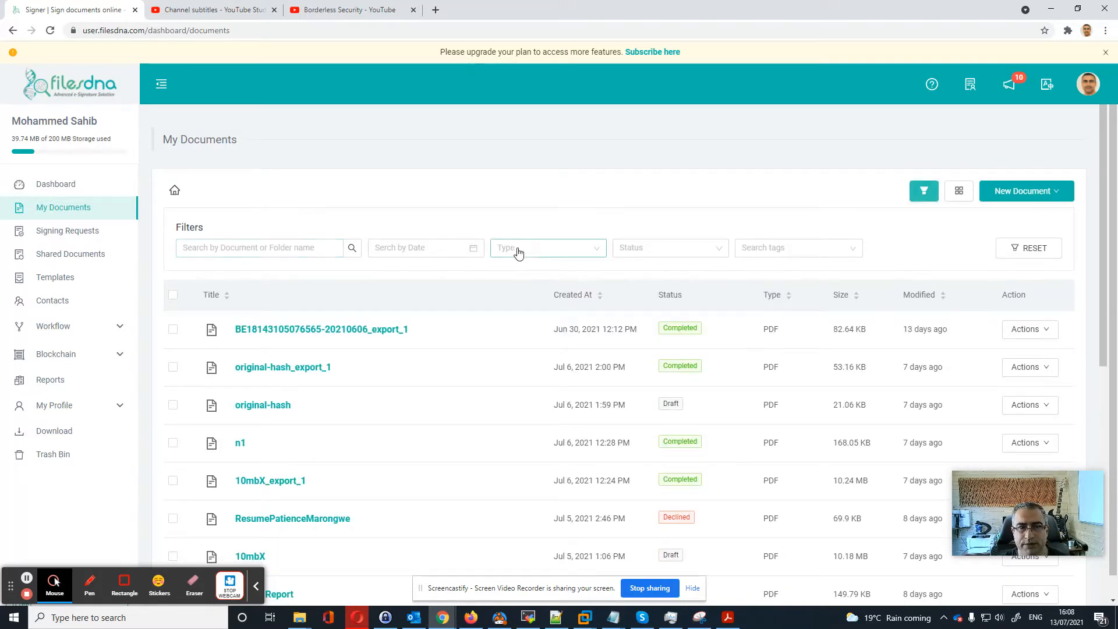
click(765, 251)
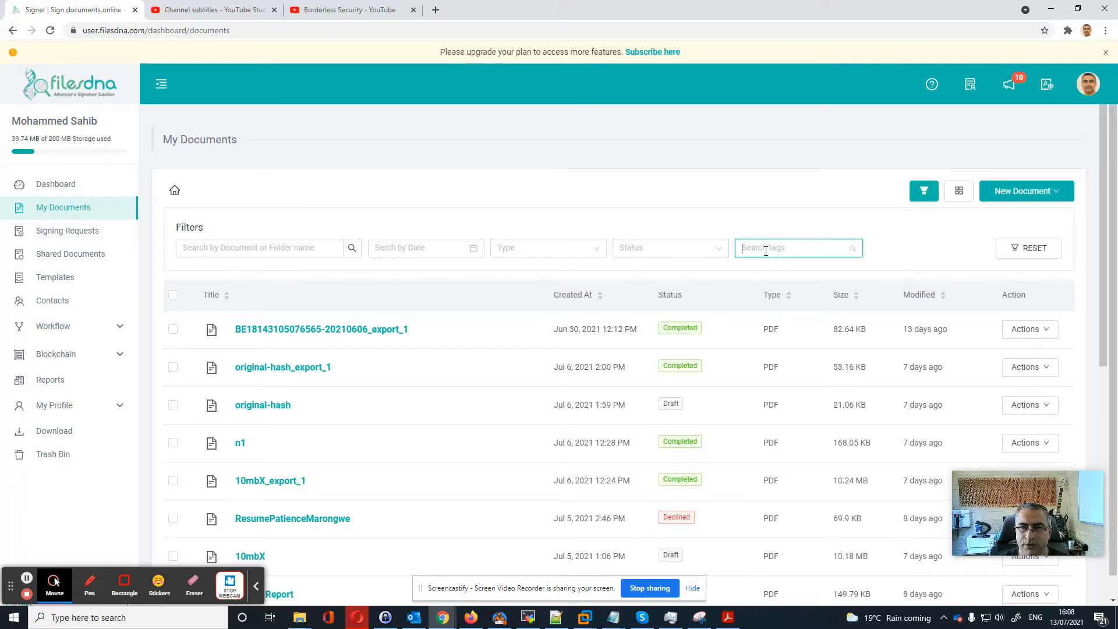
text(home)
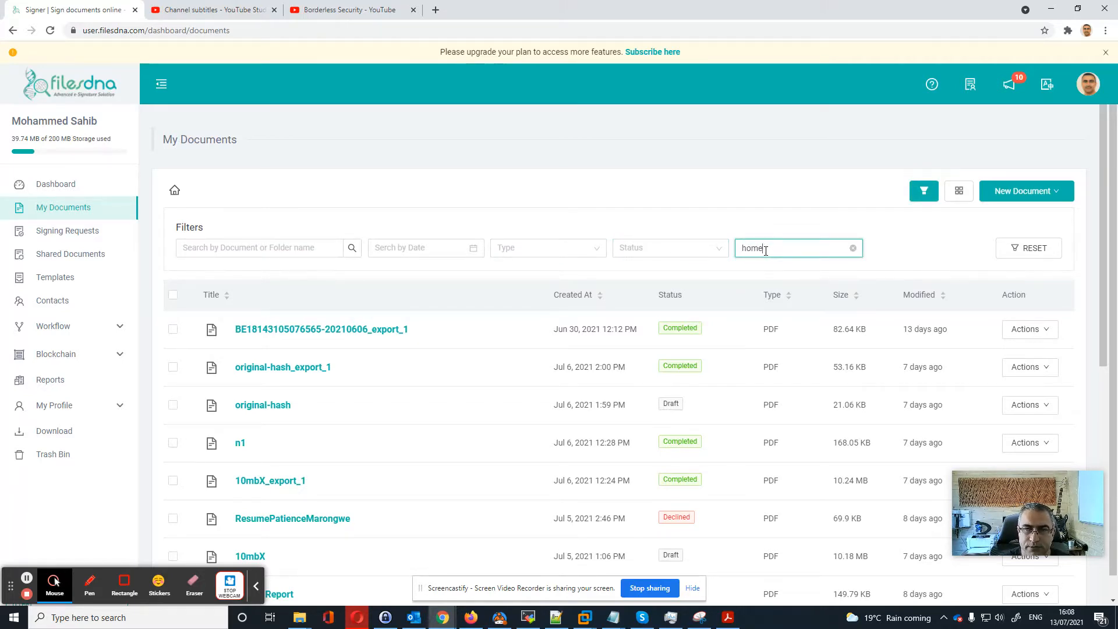
click(754, 272)
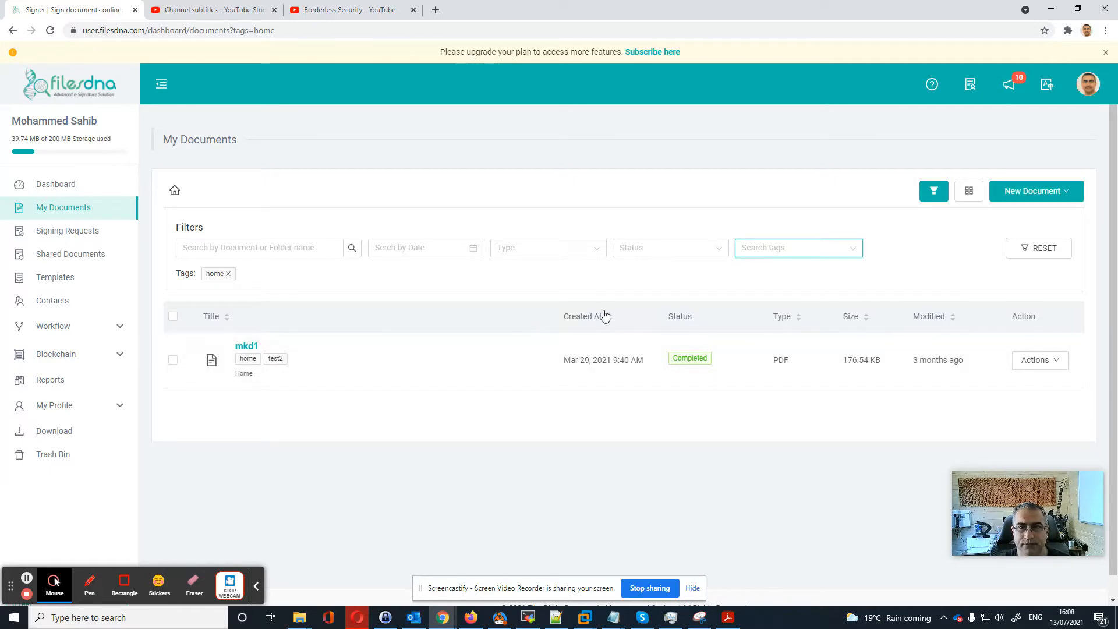
click(1038, 253)
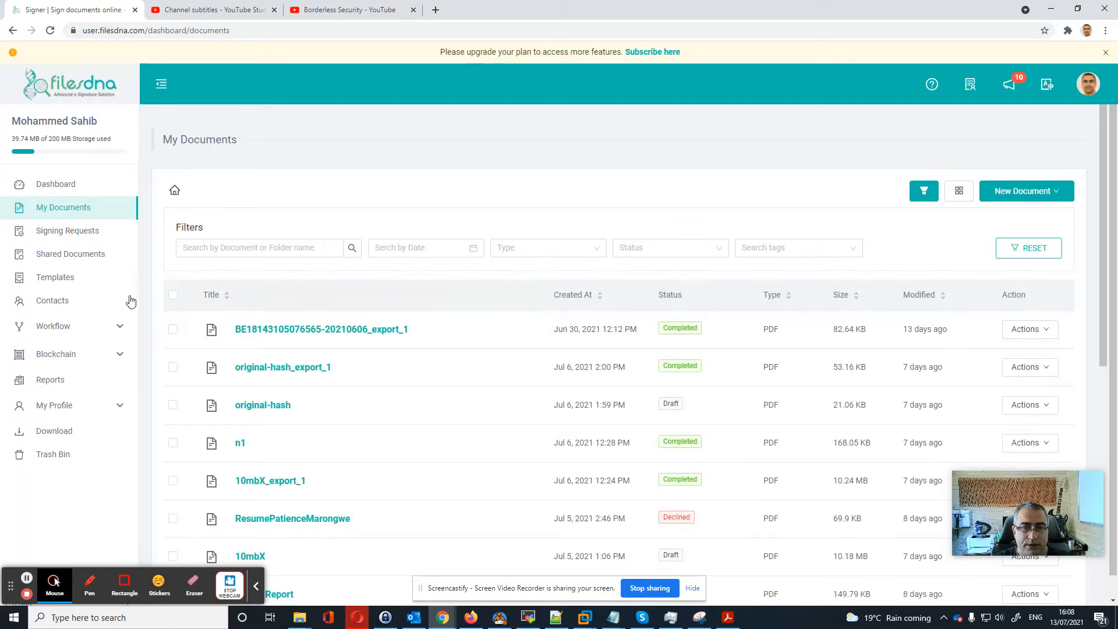
- Delete both saved signatures from the Signatures section of the profile's account settings
click(60, 411)
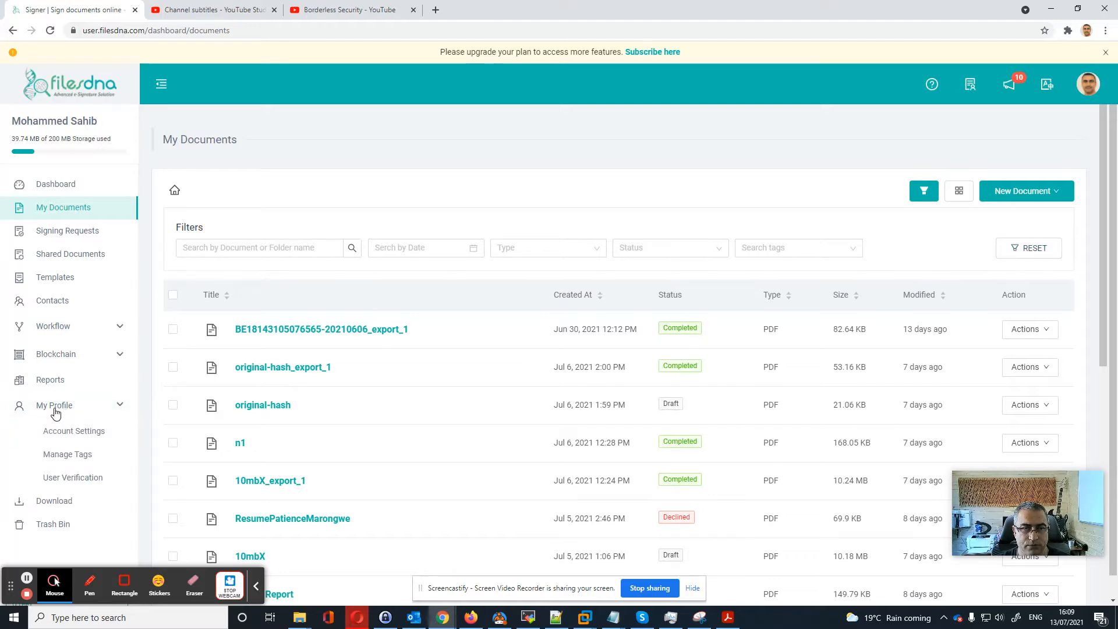
click(67, 435)
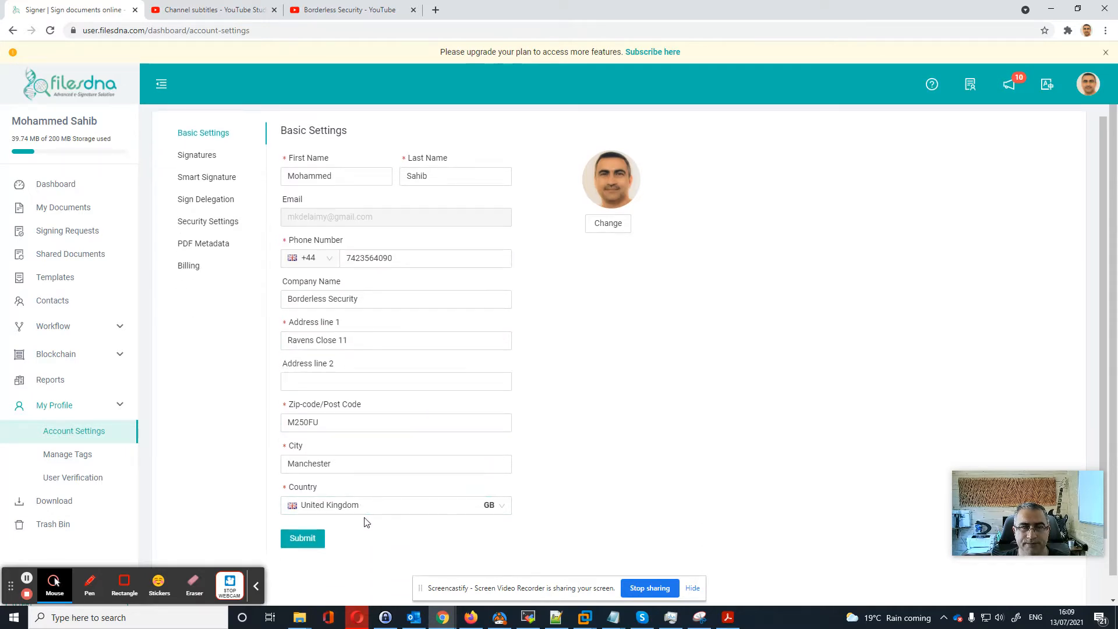
click(193, 213)
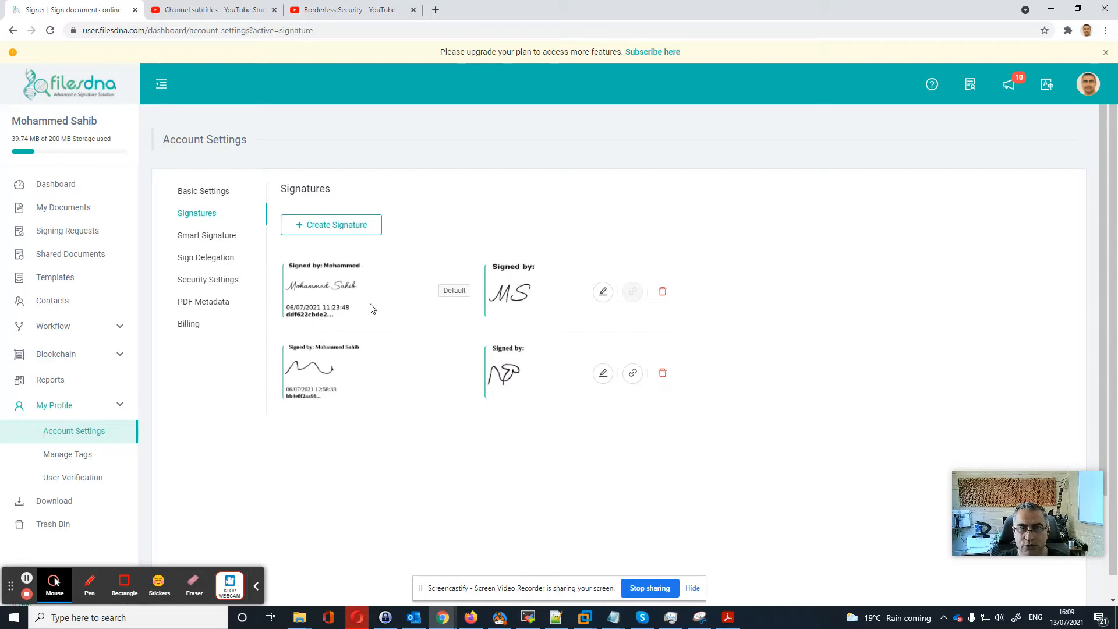
click(664, 373)
click(677, 338)
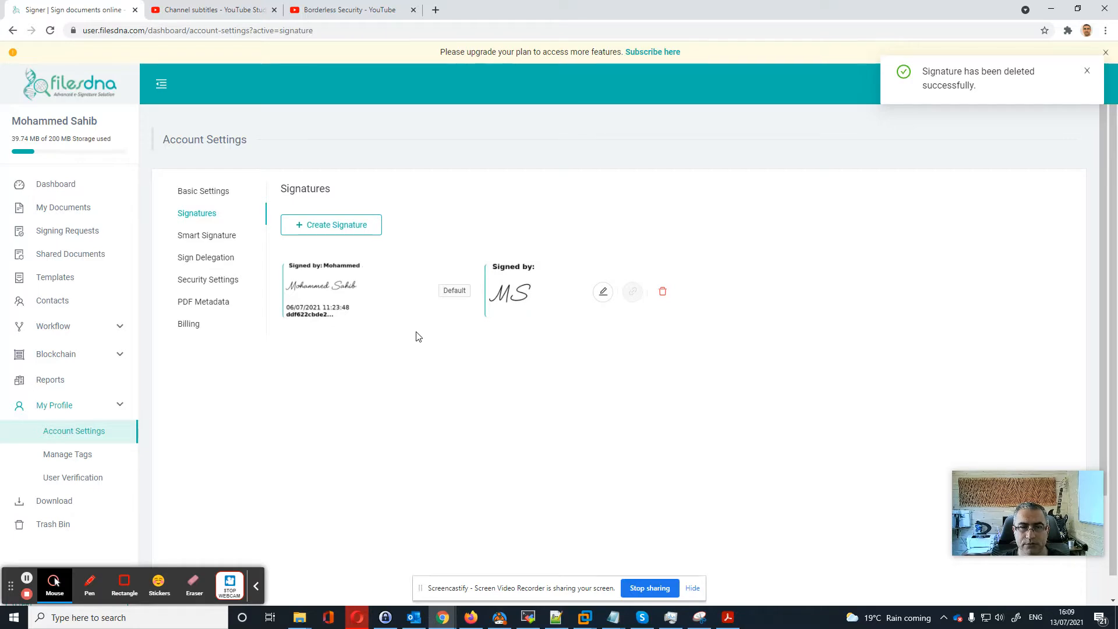
click(662, 291)
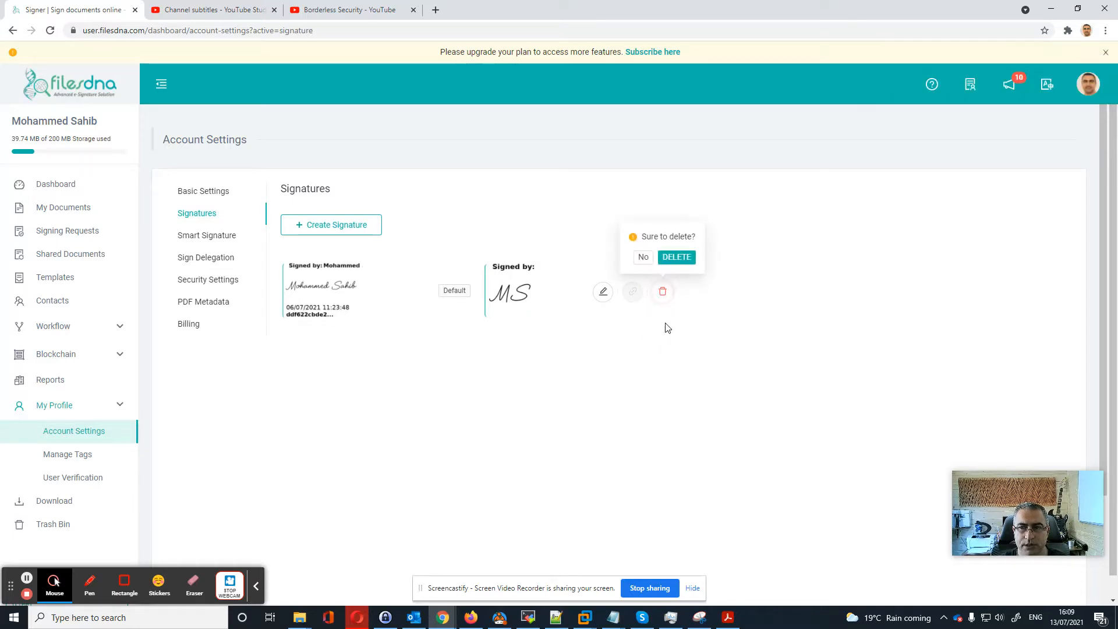
click(676, 257)
- Start a new signature and select the fourth preset handwriting style
click(345, 225)
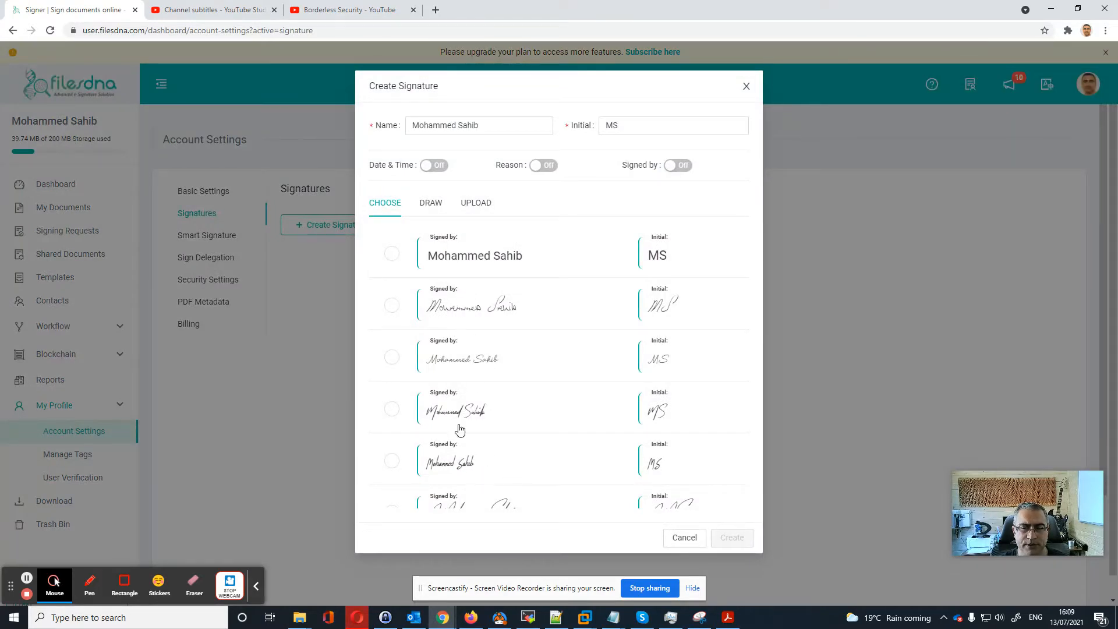
click(396, 411)
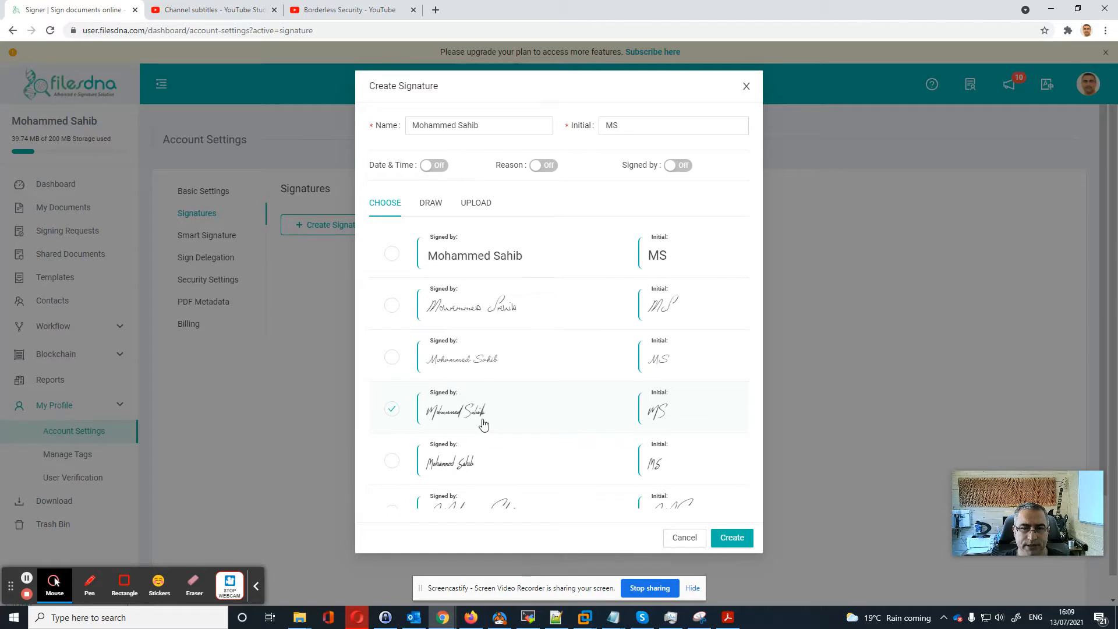
- Try appending "gsdg" to the signature name and remove the added letters
click(469, 123)
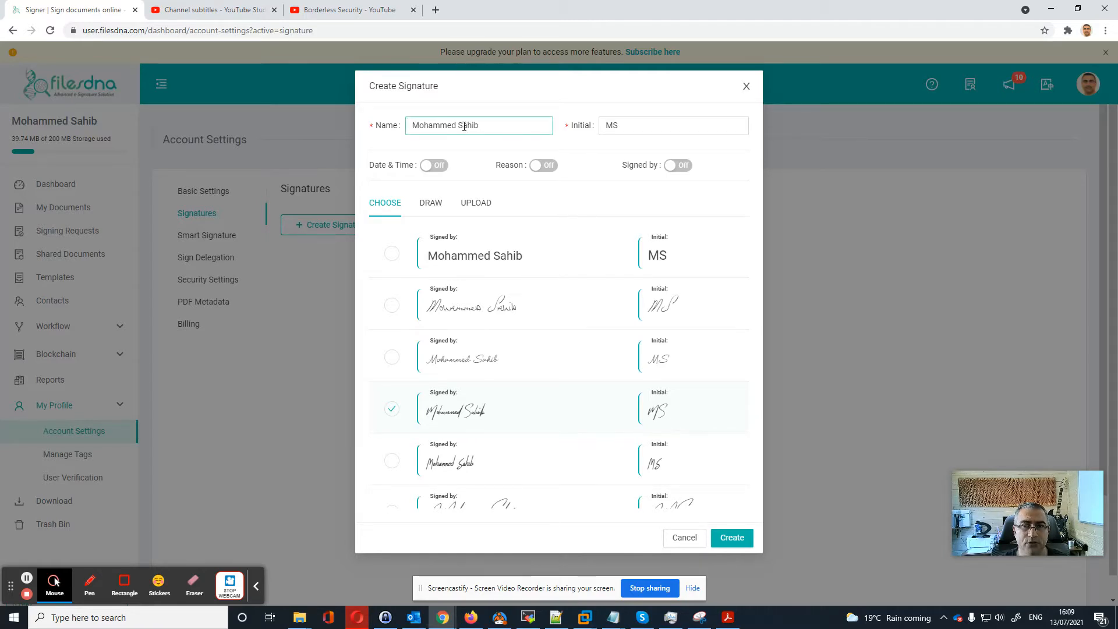
click(490, 124)
text(gsdg)
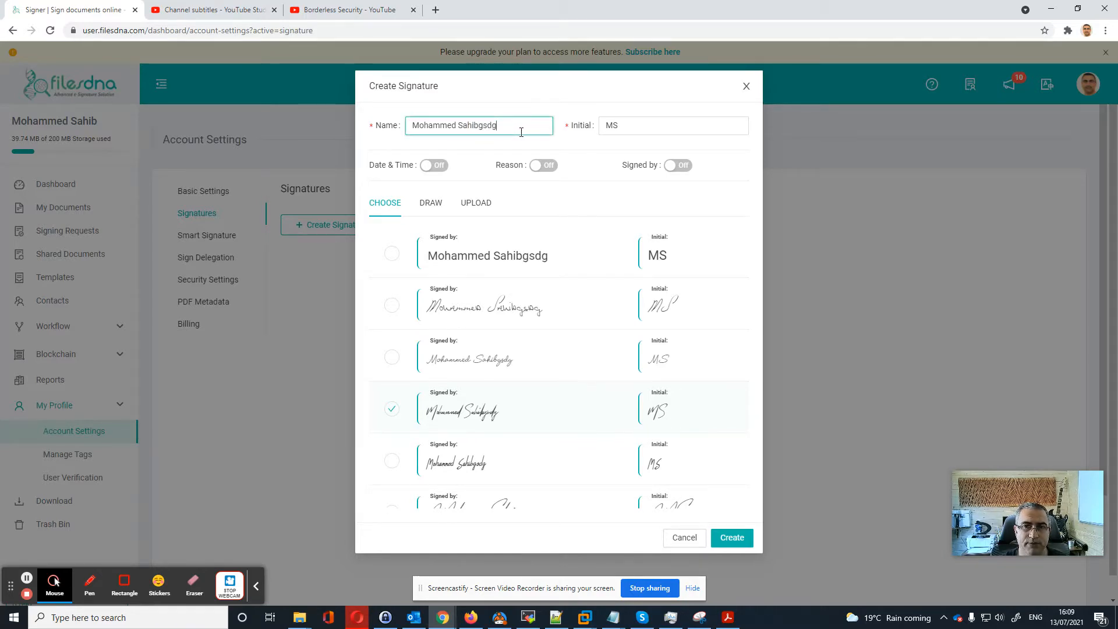
key(BackSpace)
key(BackSpace)
key(BackSpace)
key(BackSpace)
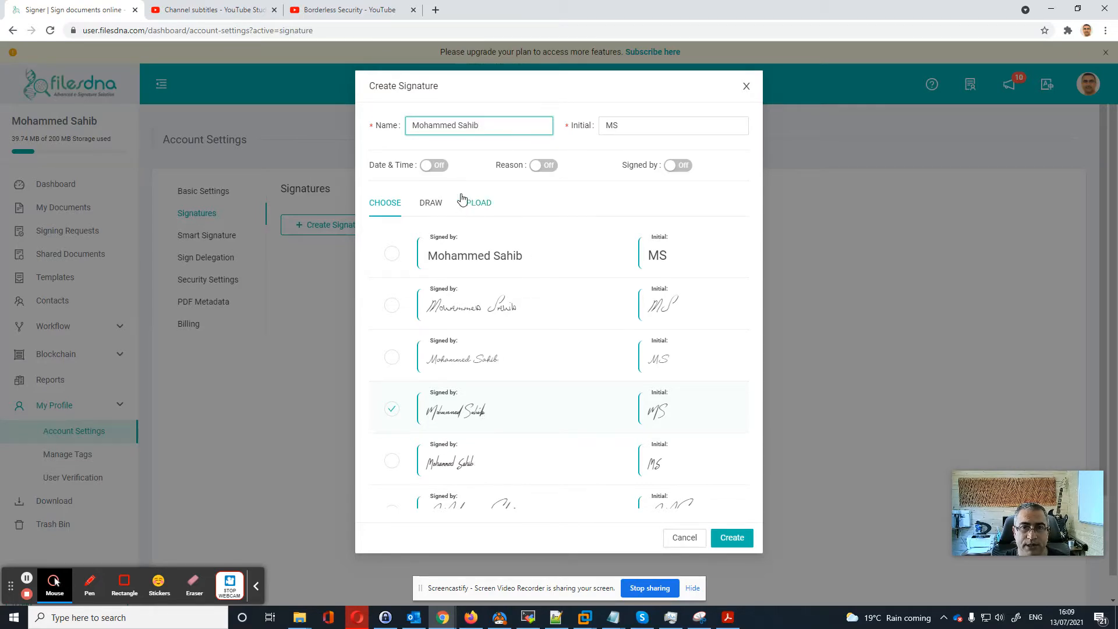
- Try drawing a signature and initials by hand, and check the upload option before returning to the preset styles
click(431, 205)
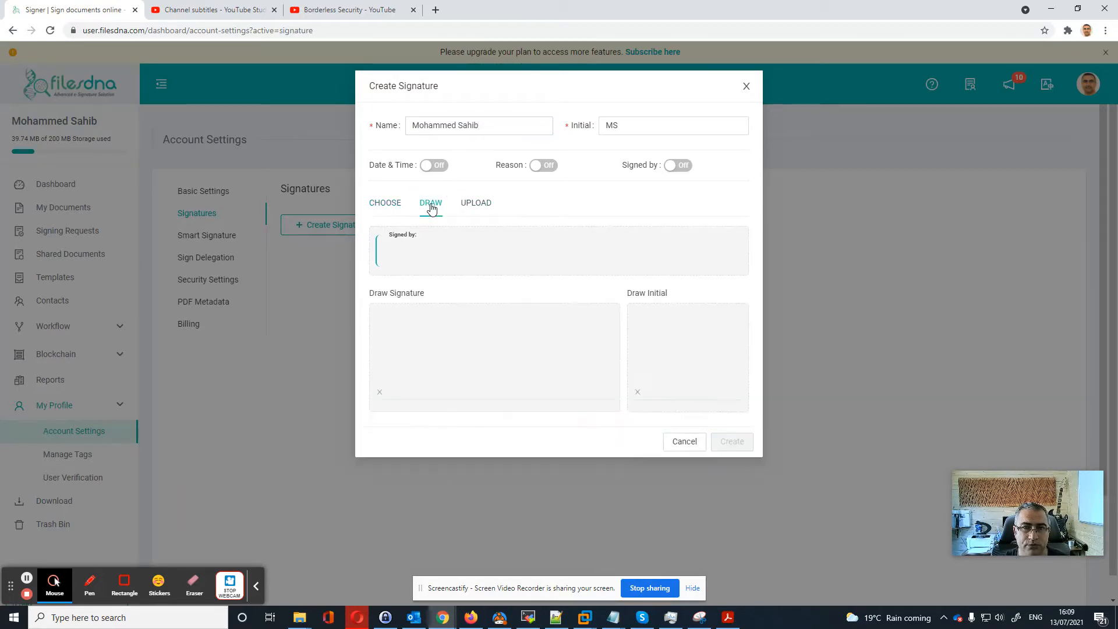
mouse_move(419, 377)
mouse_down()
mouse_move(473, 365)
mouse_move(536, 322)
mouse_move(551, 360)
mouse_up()
mouse_move(658, 375)
mouse_down()
mouse_move(661, 341)
mouse_move(687, 364)
mouse_move(699, 314)
mouse_up()
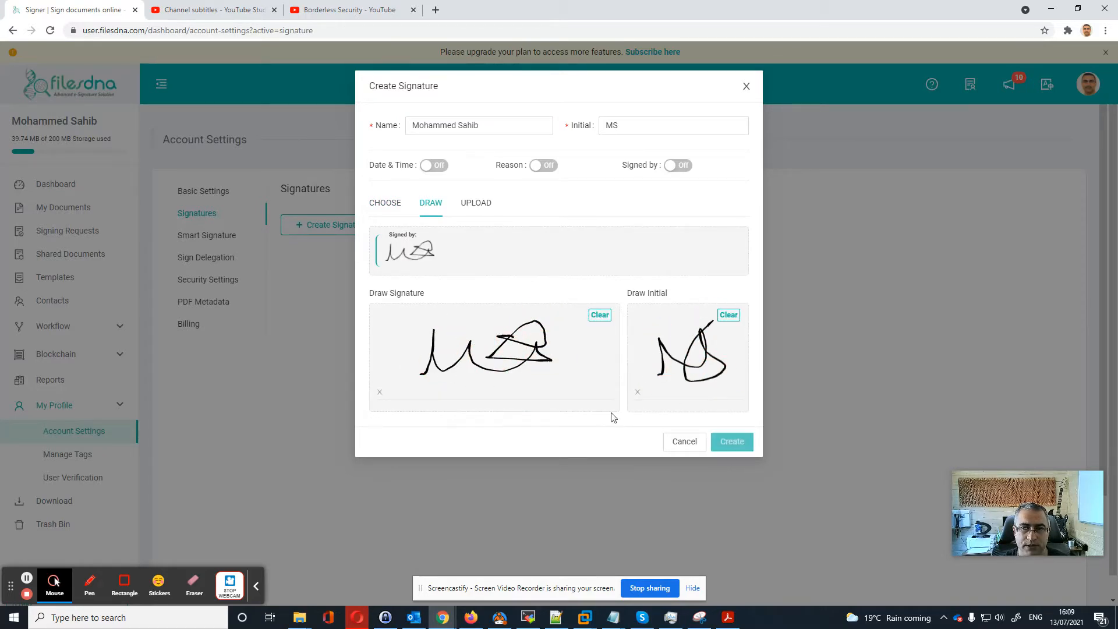
click(477, 203)
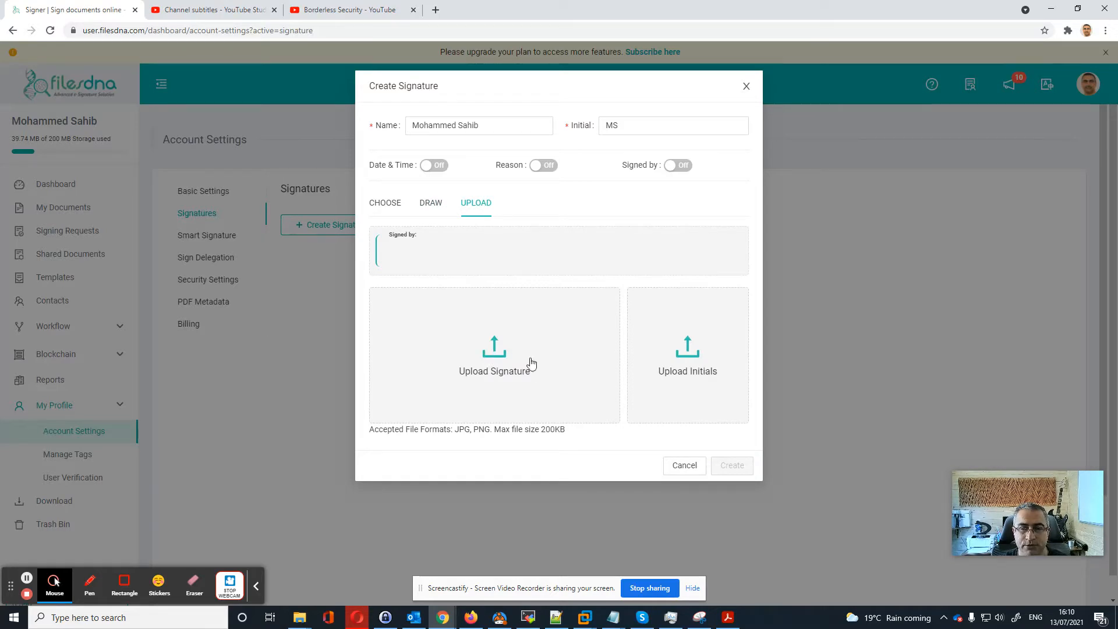
click(431, 203)
click(387, 204)
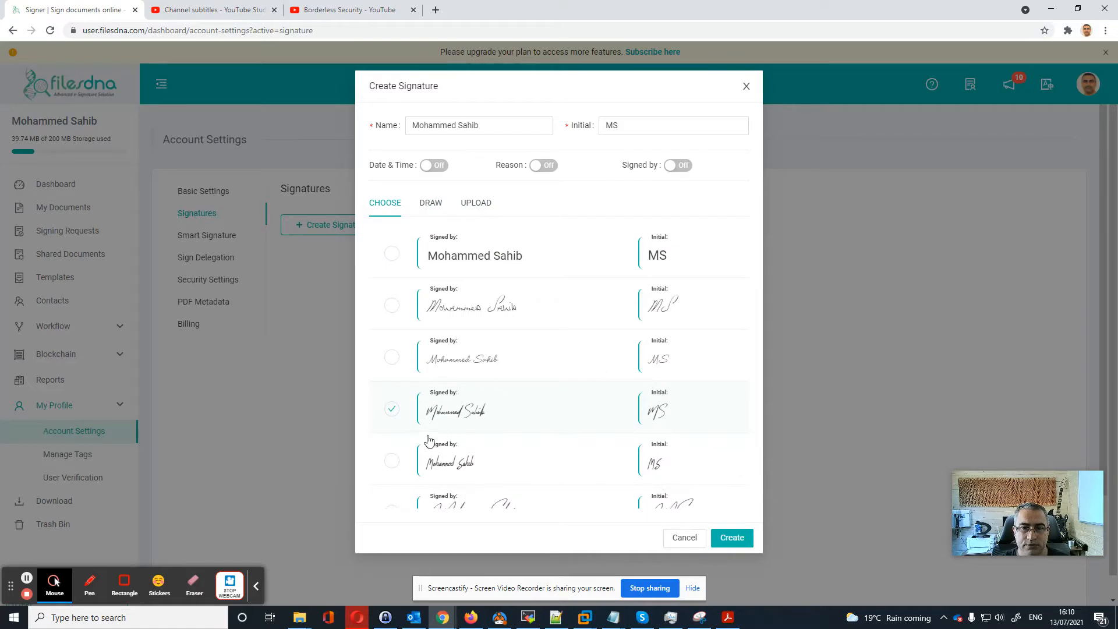
- Create the signature with Date & Time and Signed by enabled, and preview the saved signature
click(433, 168)
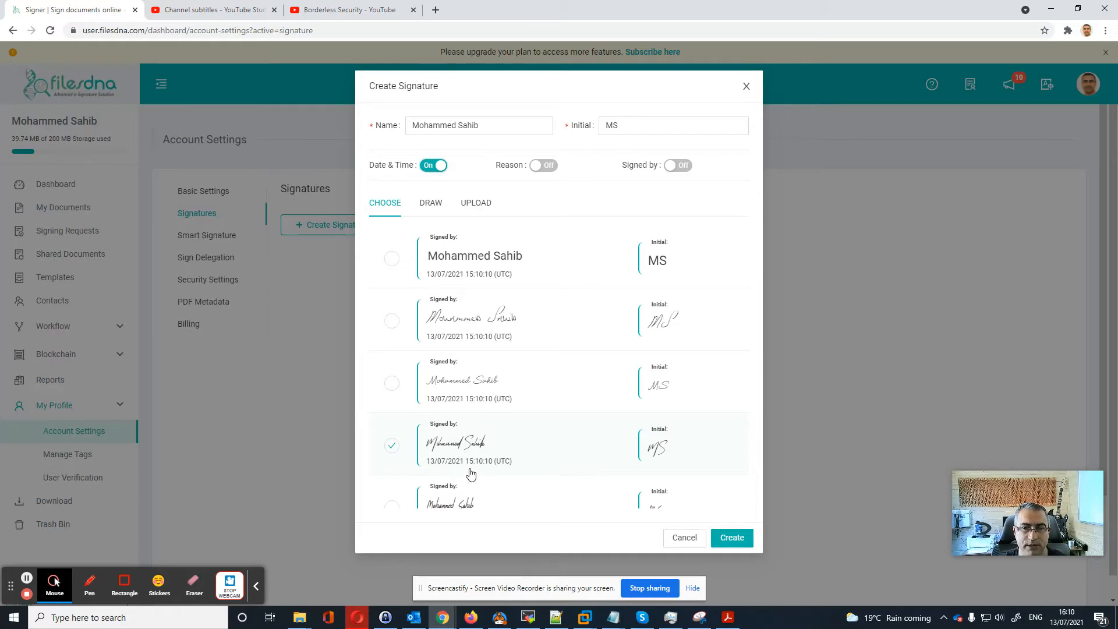
click(677, 167)
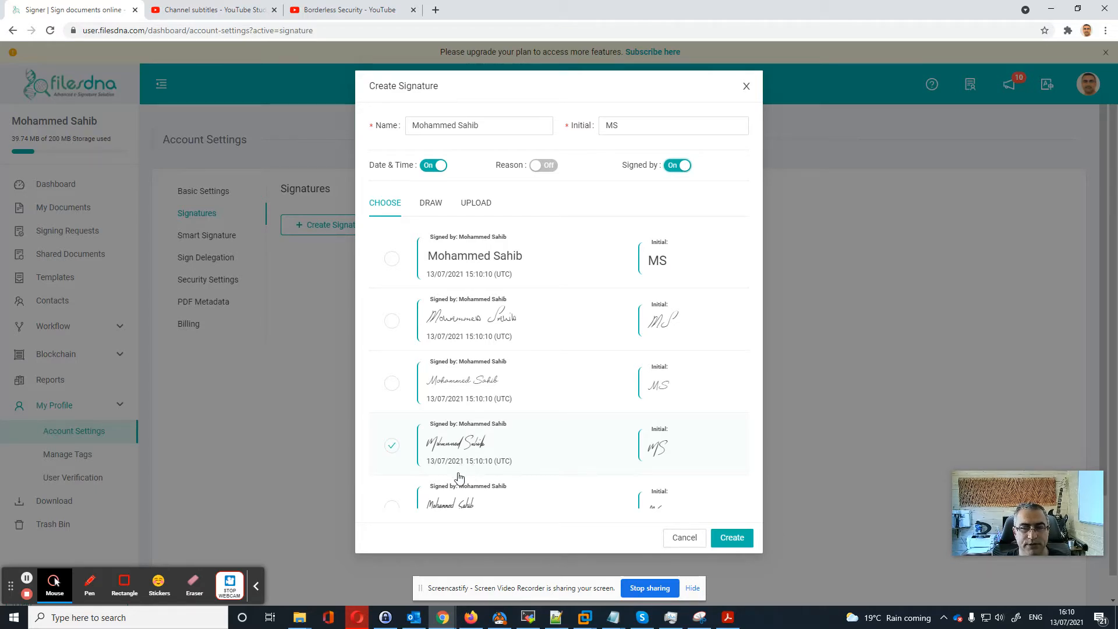
click(731, 538)
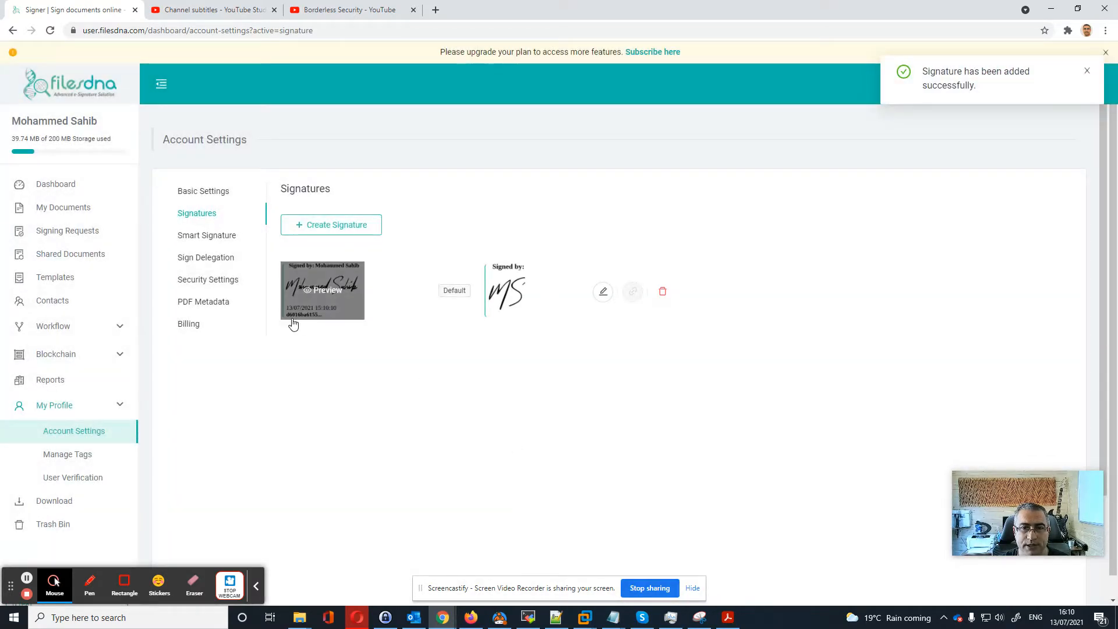
click(308, 307)
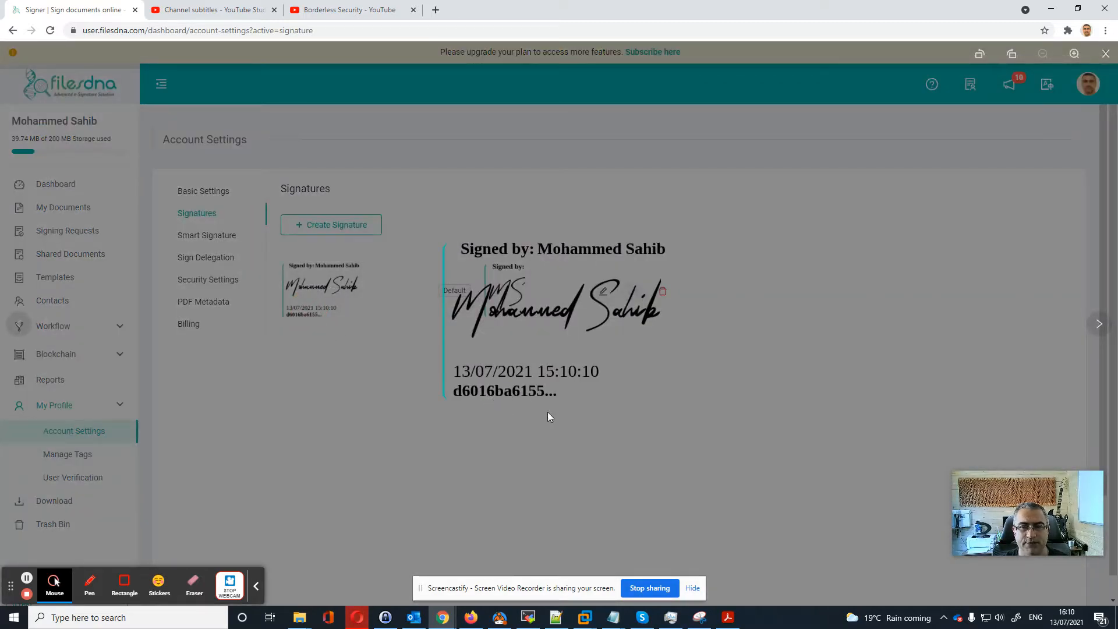
click(540, 453)
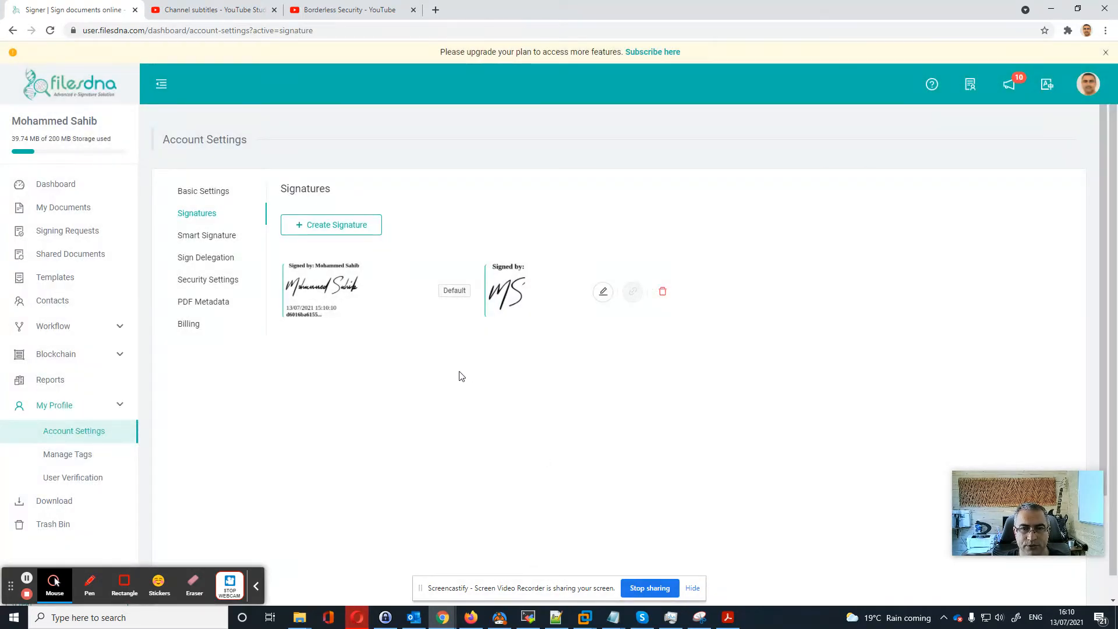
- Create a second signature by drawing both the signature and the initials freehand
click(353, 230)
click(437, 203)
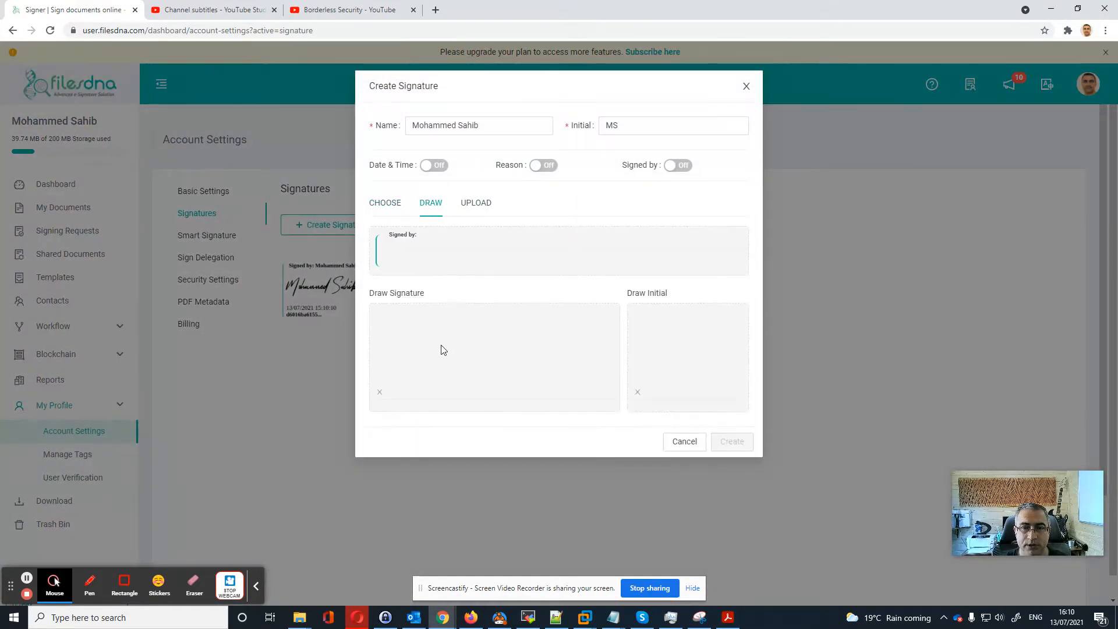
mouse_move(429, 369)
mouse_down()
mouse_move(470, 357)
mouse_move(512, 366)
mouse_up()
drag(658, 363, 699, 353)
click(732, 441)
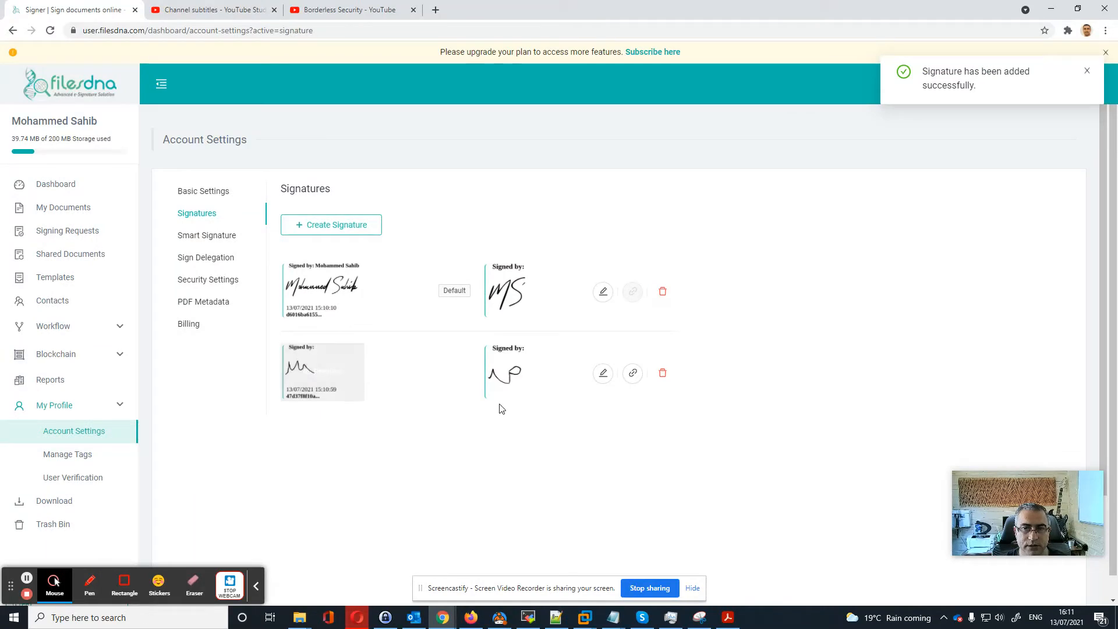
- Review the Smart Signature page and the Sign Delegation date range and delegation user options, leaving delegation inactive
click(210, 240)
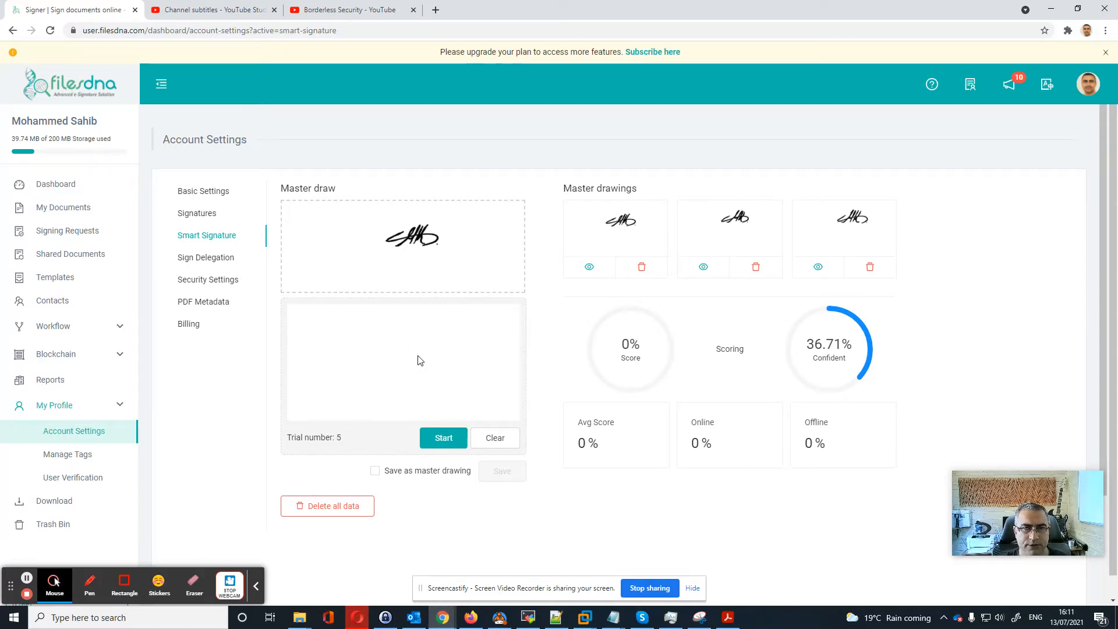
click(215, 264)
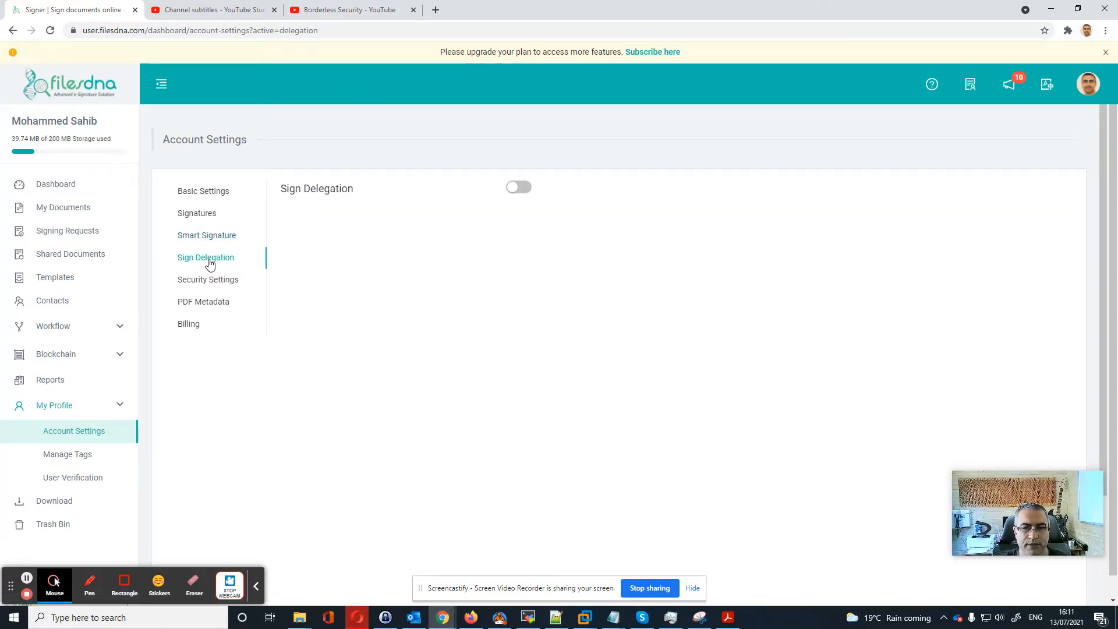
click(518, 188)
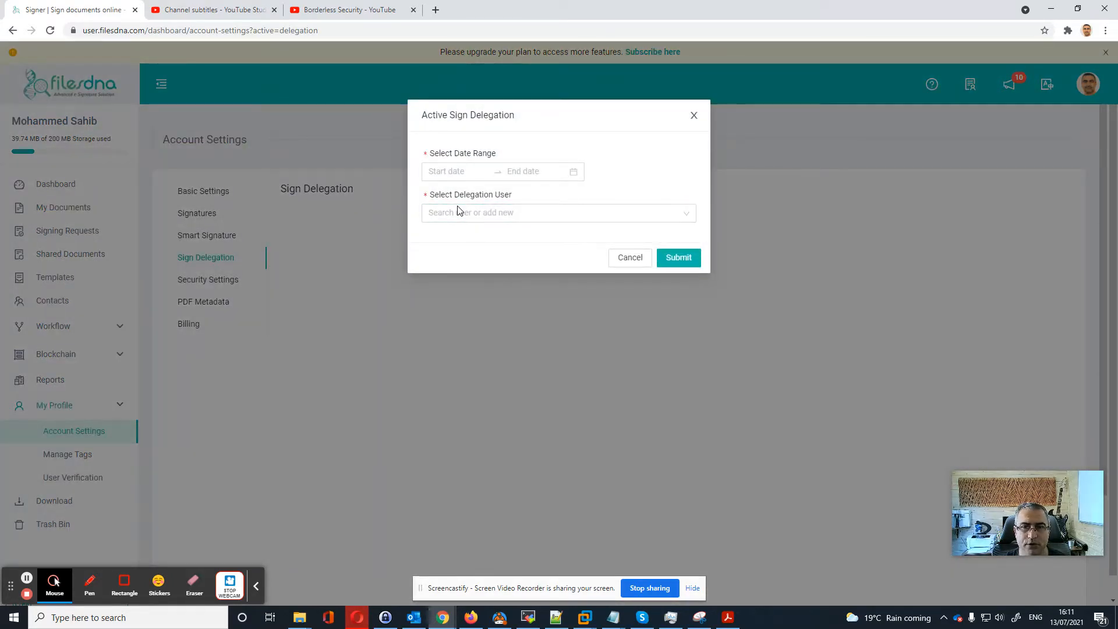
click(446, 171)
click(527, 171)
click(629, 163)
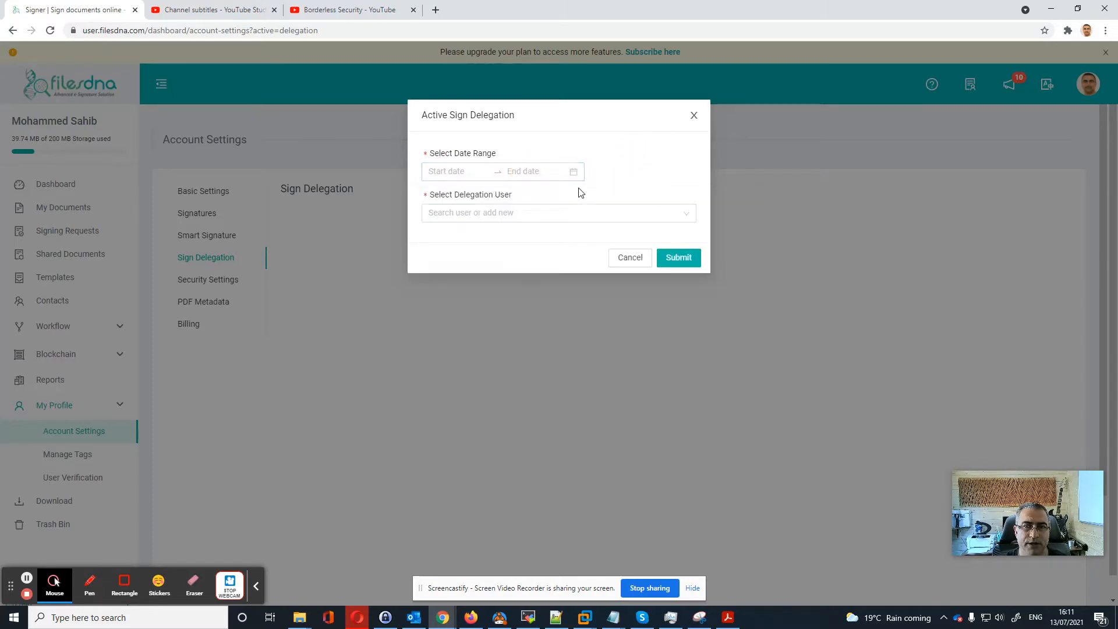
click(534, 210)
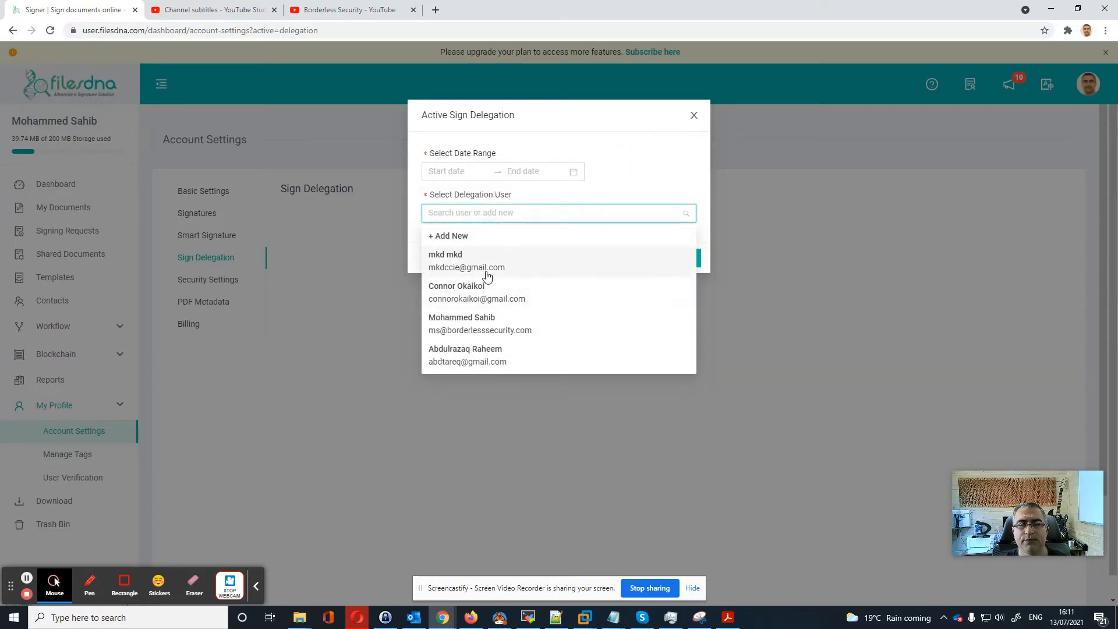
click(627, 167)
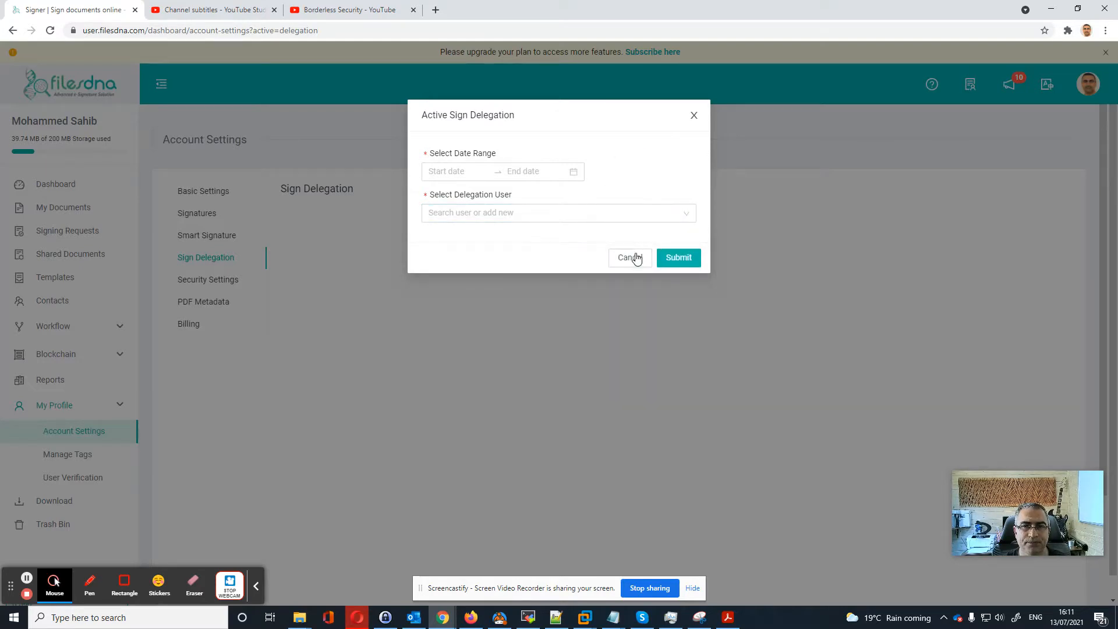
click(635, 256)
- Disable Fingerprint in the security settings and verify the change through the mobile device, retrying the verification once
click(205, 284)
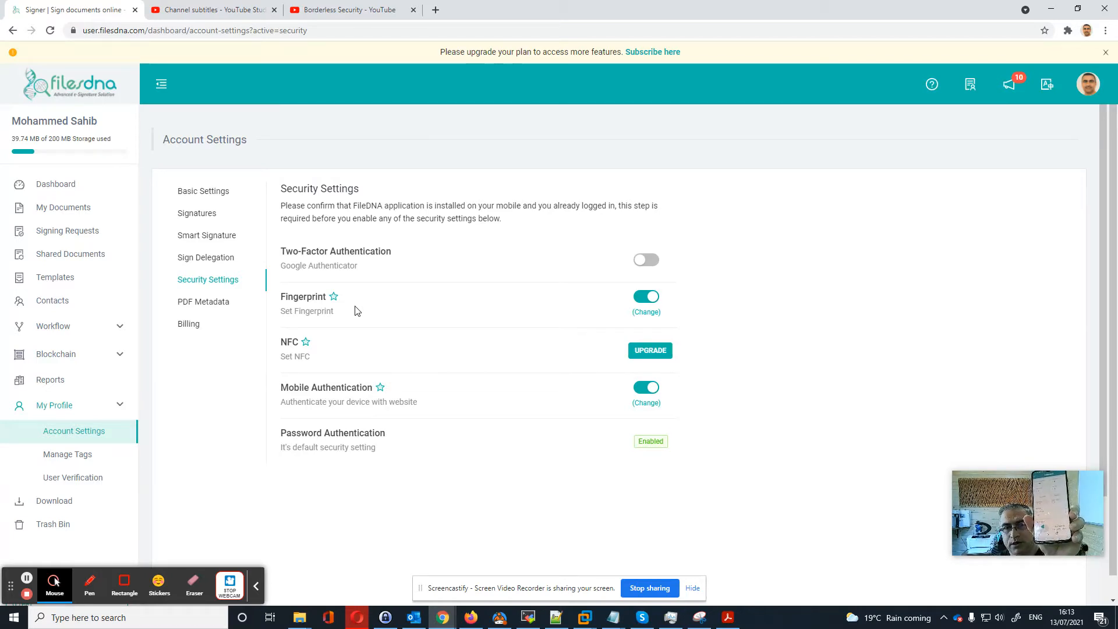
mouse_move(624, 314)
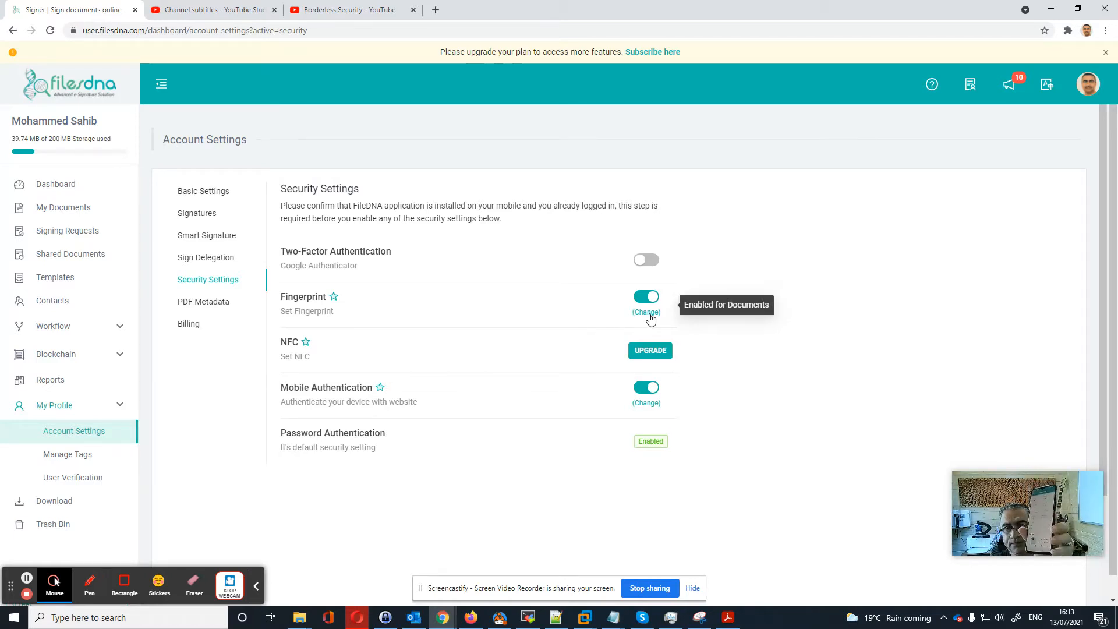
click(645, 298)
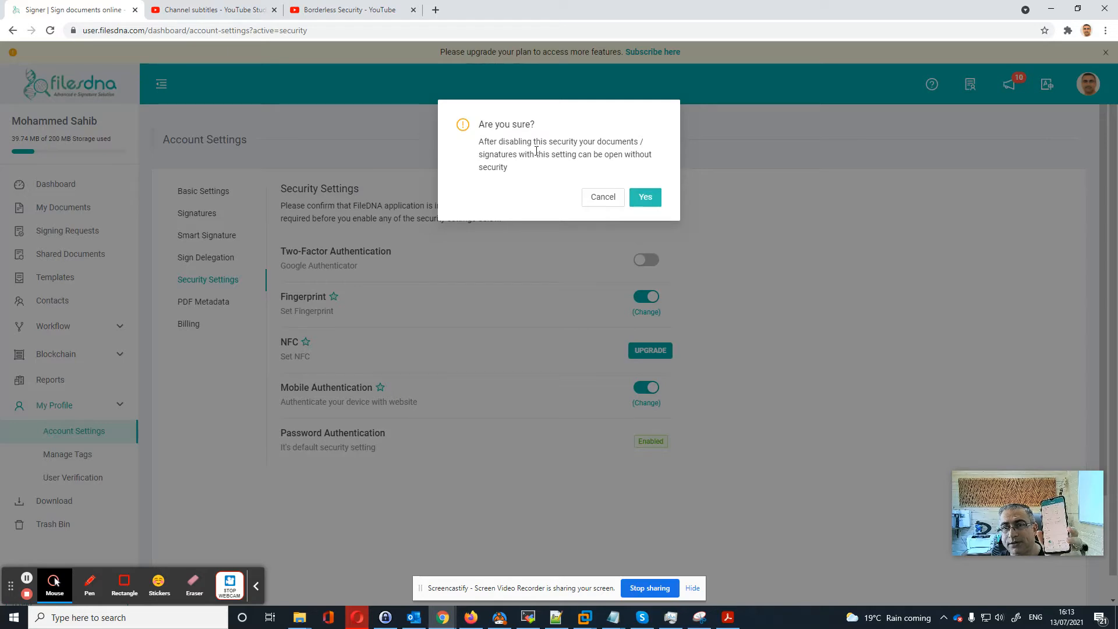
click(645, 198)
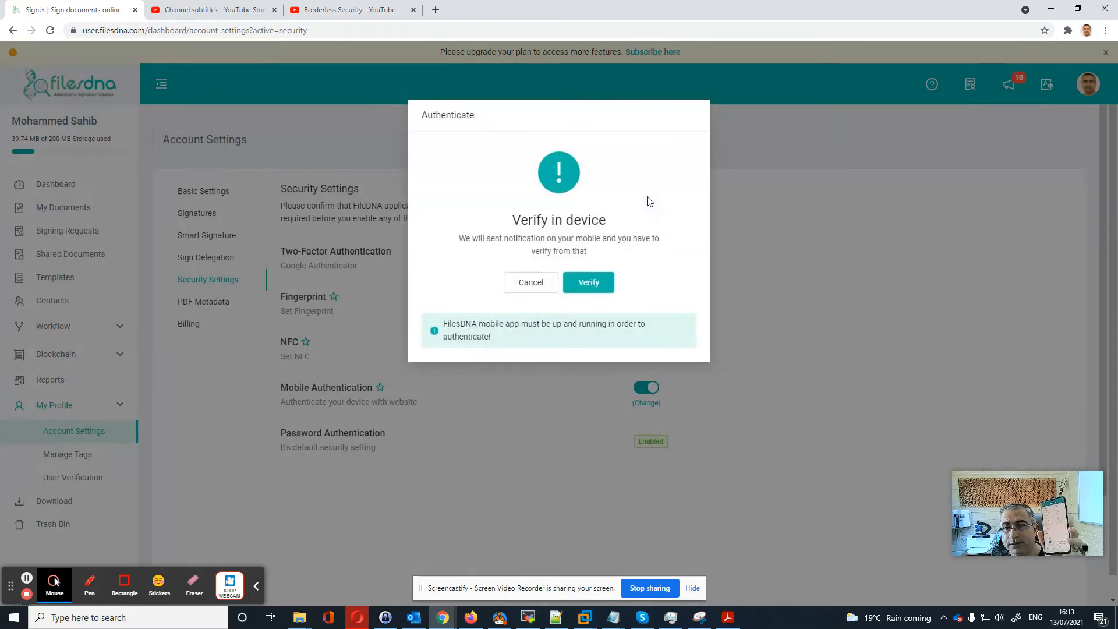
click(592, 289)
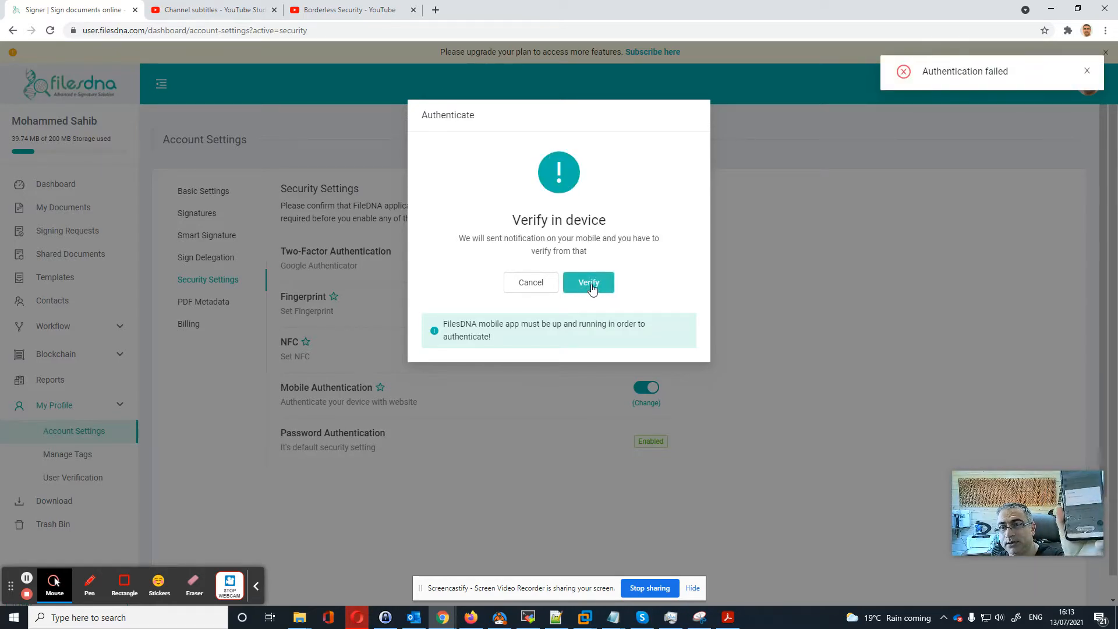
click(592, 288)
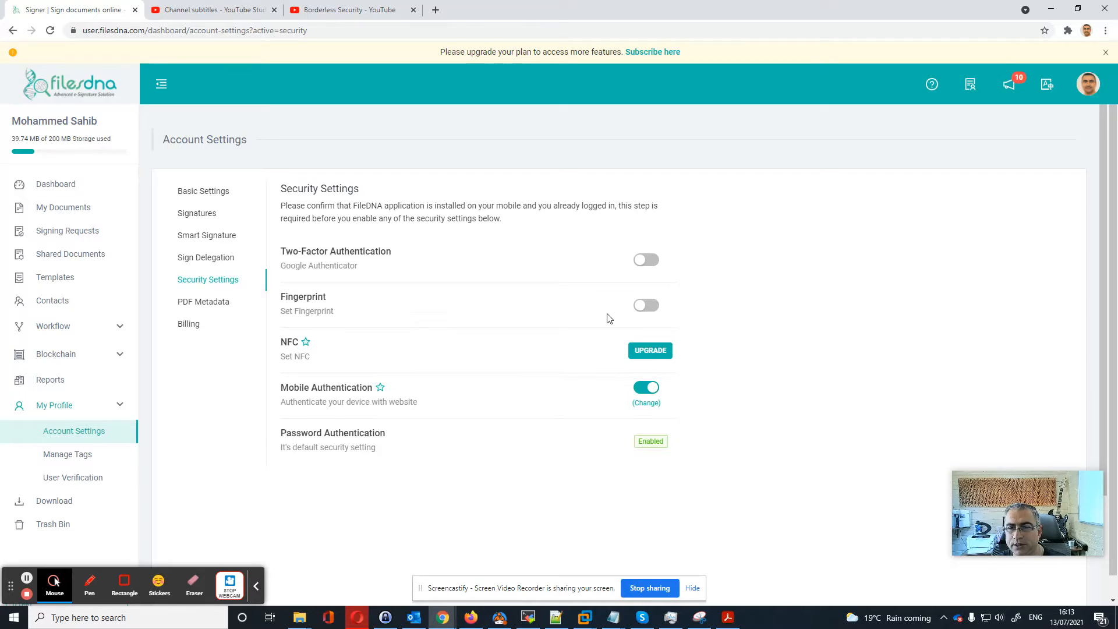
- Enable Fingerprint for both Secure View/Edit Document and Secure Your Signature, verifying on the mobile device
click(646, 307)
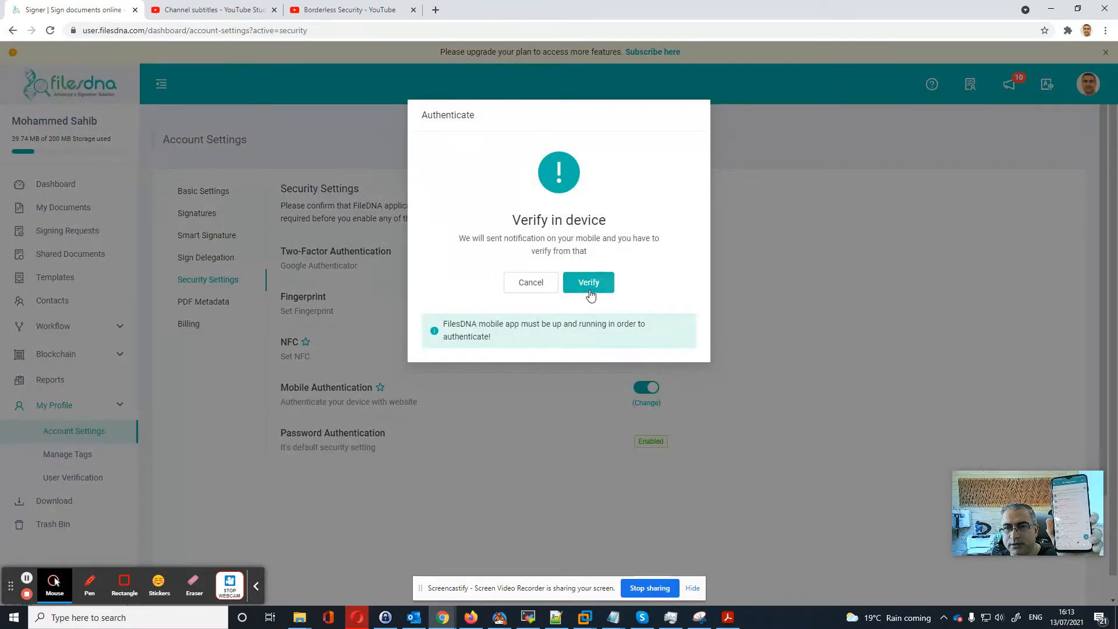
click(589, 286)
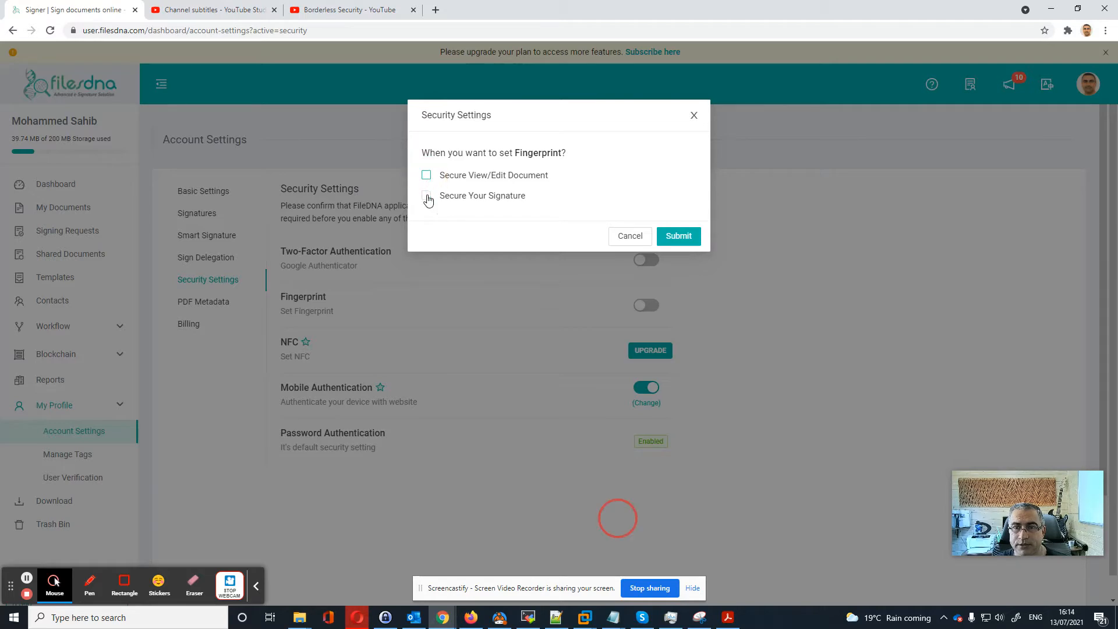
click(426, 176)
click(427, 196)
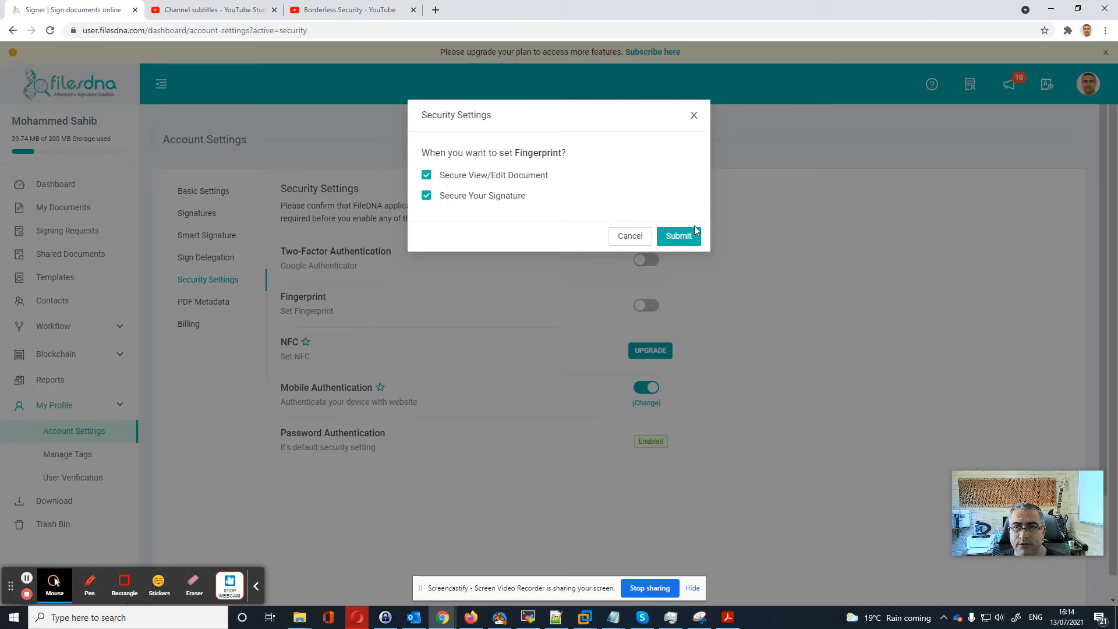
click(677, 237)
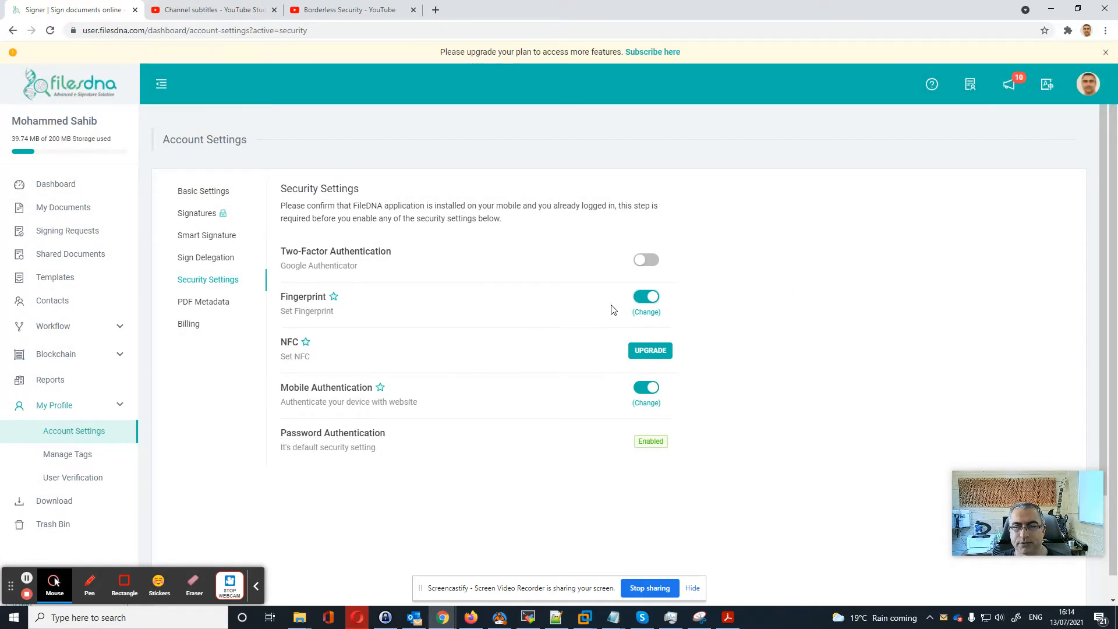
- Open the locked Signatures page by verifying on the mobile device and view the saved signatures
mouse_move(224, 215)
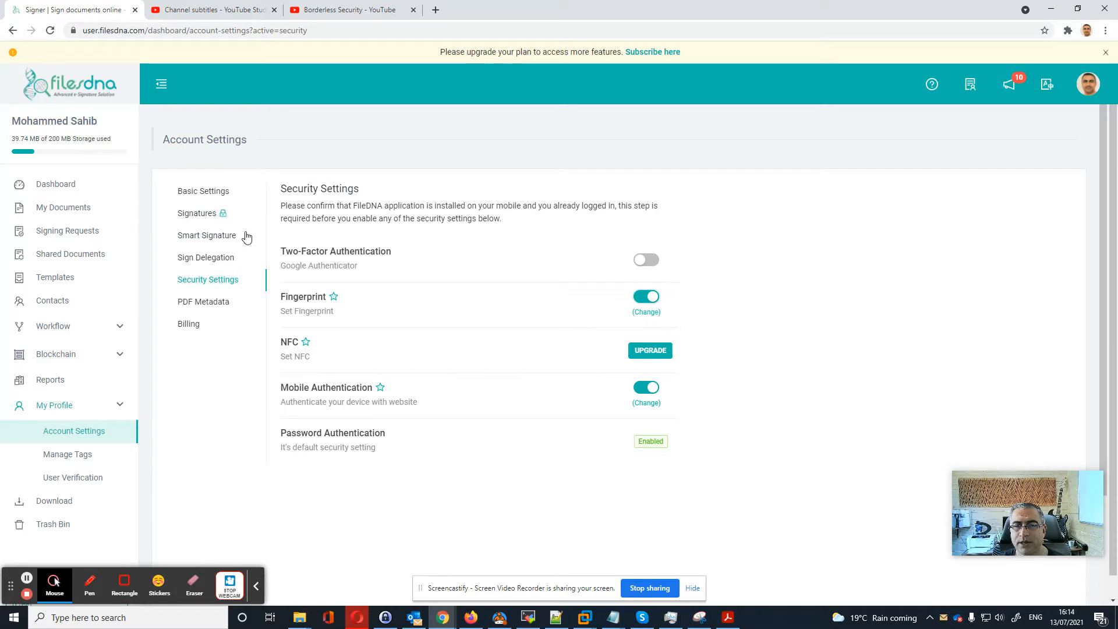
click(196, 215)
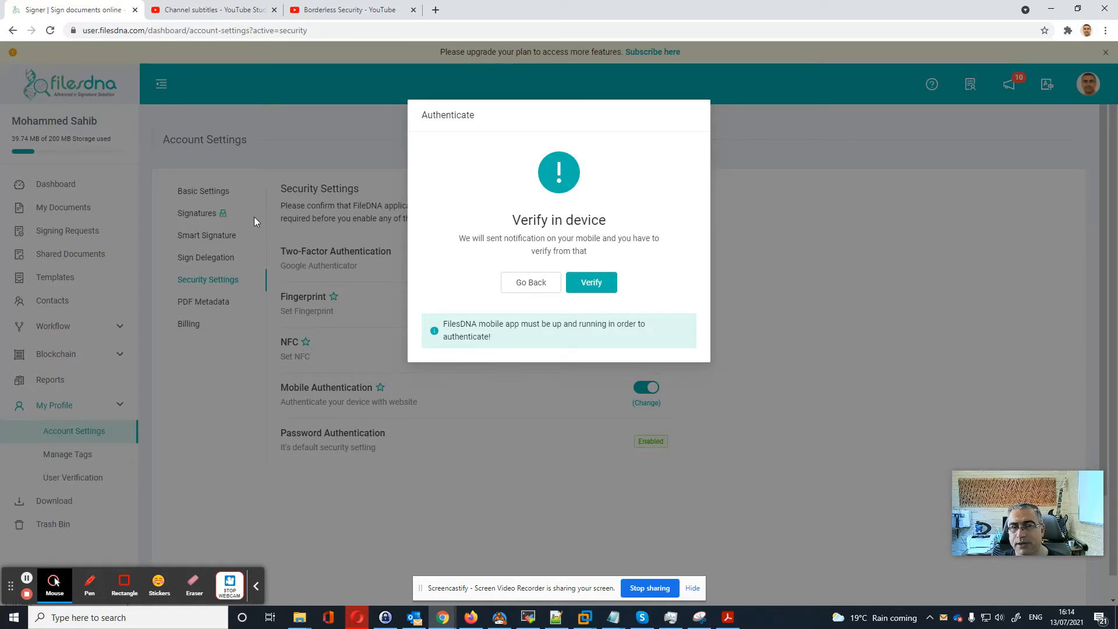
click(591, 282)
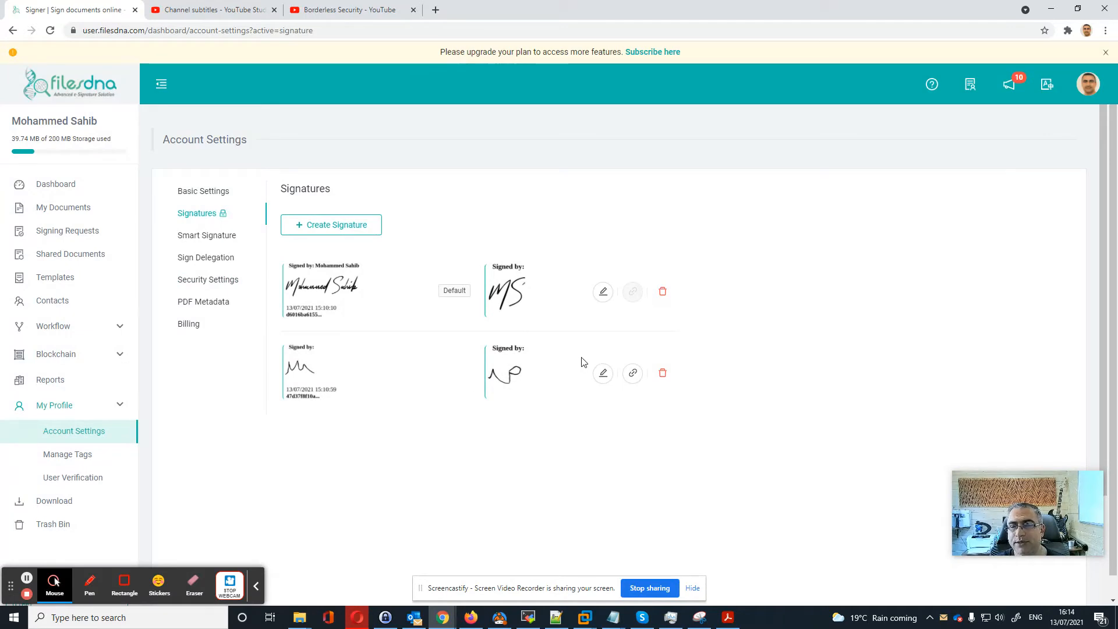
mouse_move(303, 291)
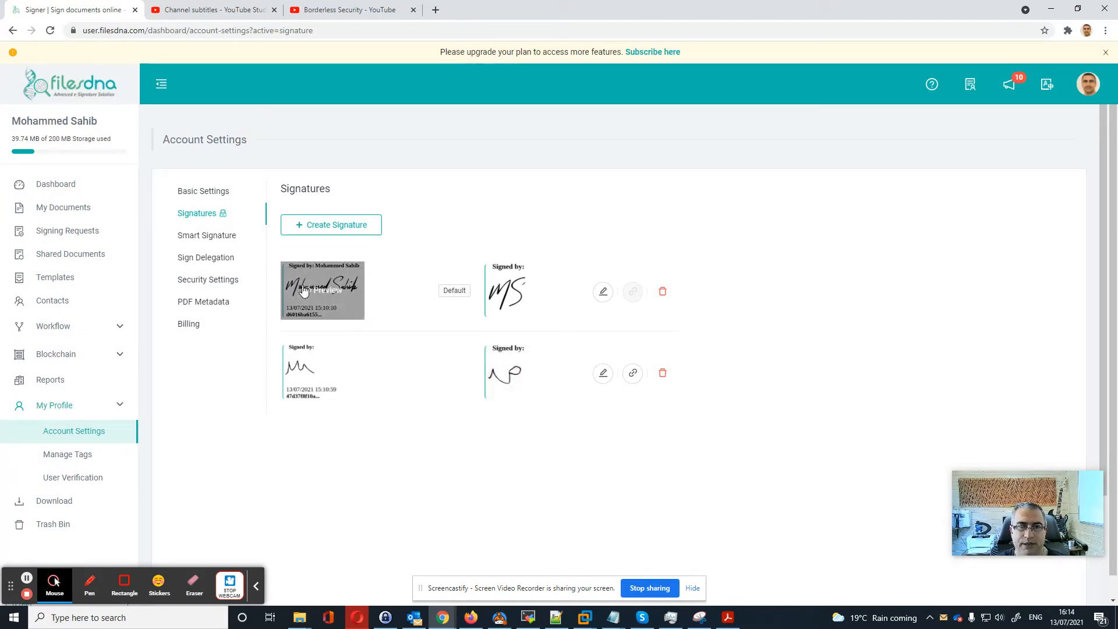
- Turn off Secure View/Edit Document for Mobile Authentication in the security settings, verifying on the mobile device
click(220, 285)
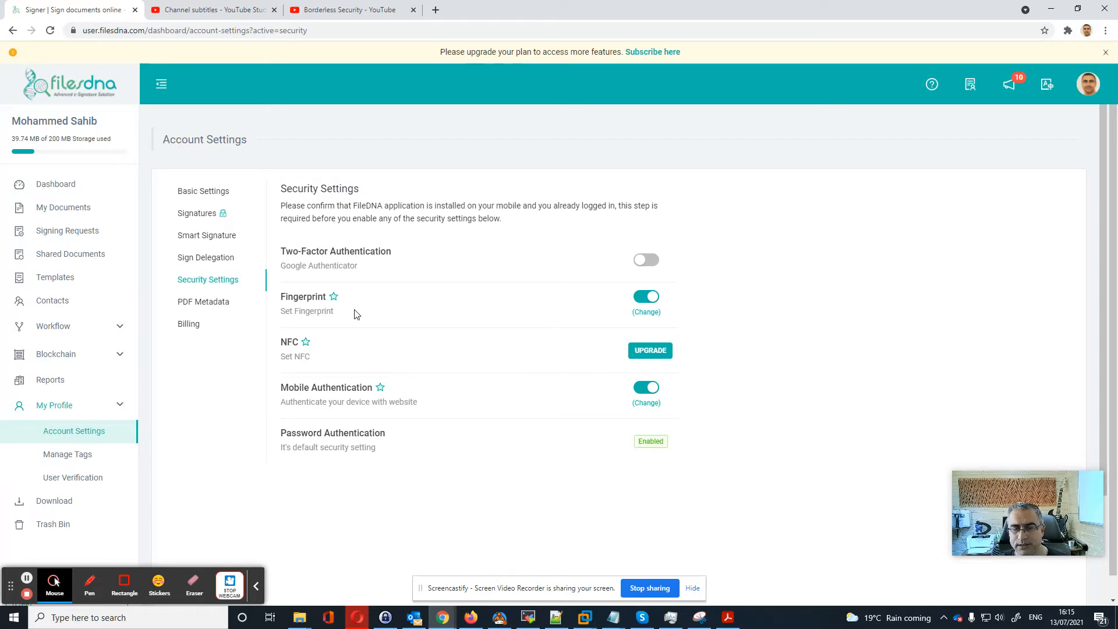
click(646, 403)
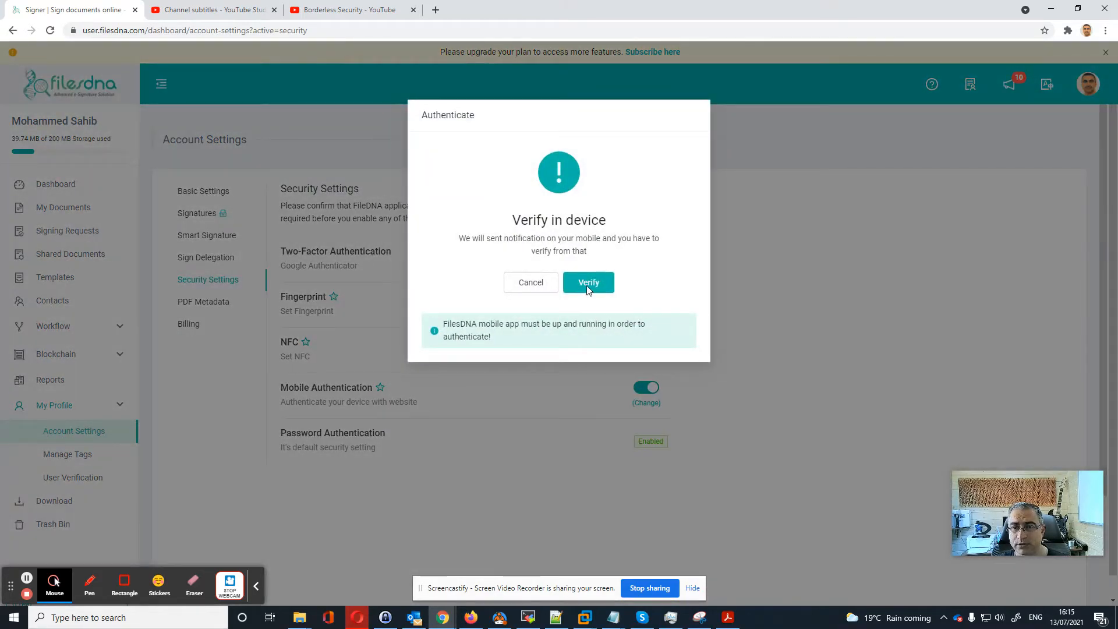
click(589, 285)
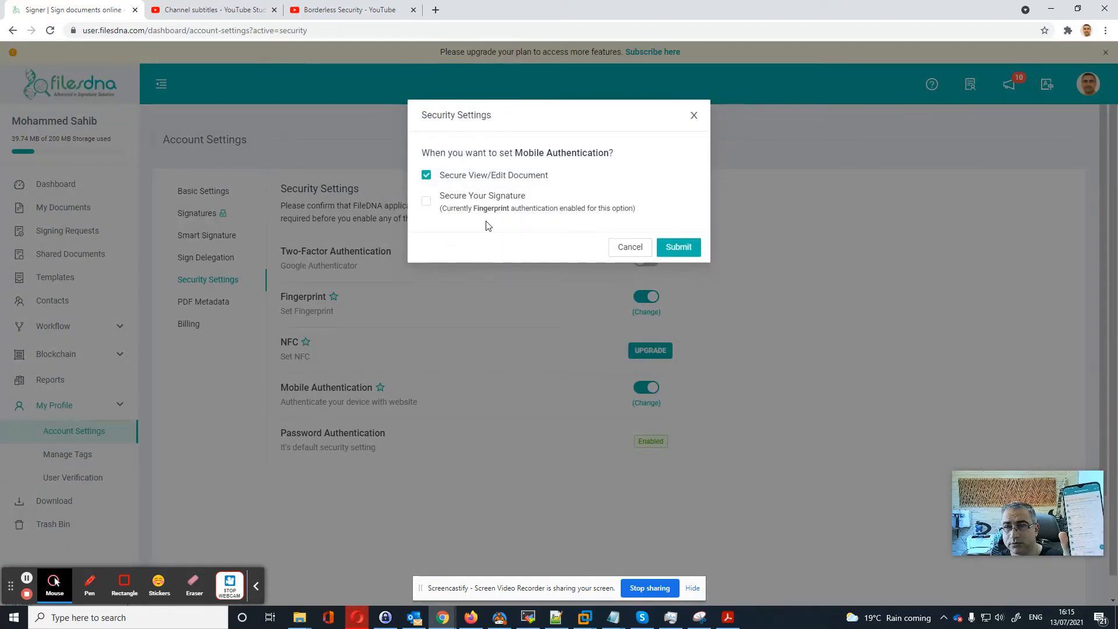
click(426, 175)
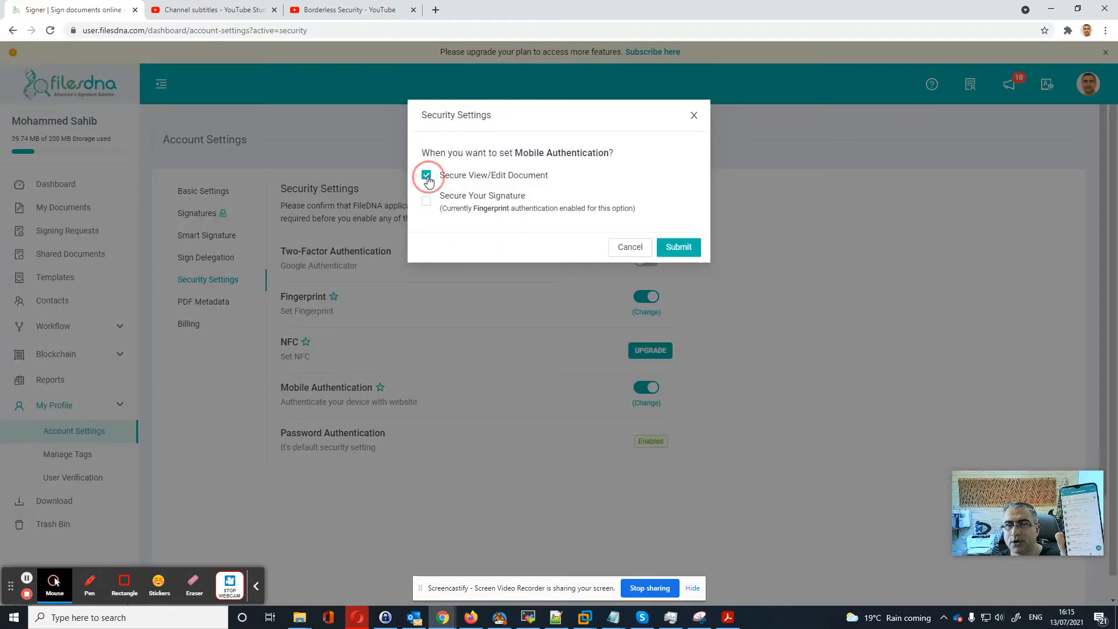
click(679, 248)
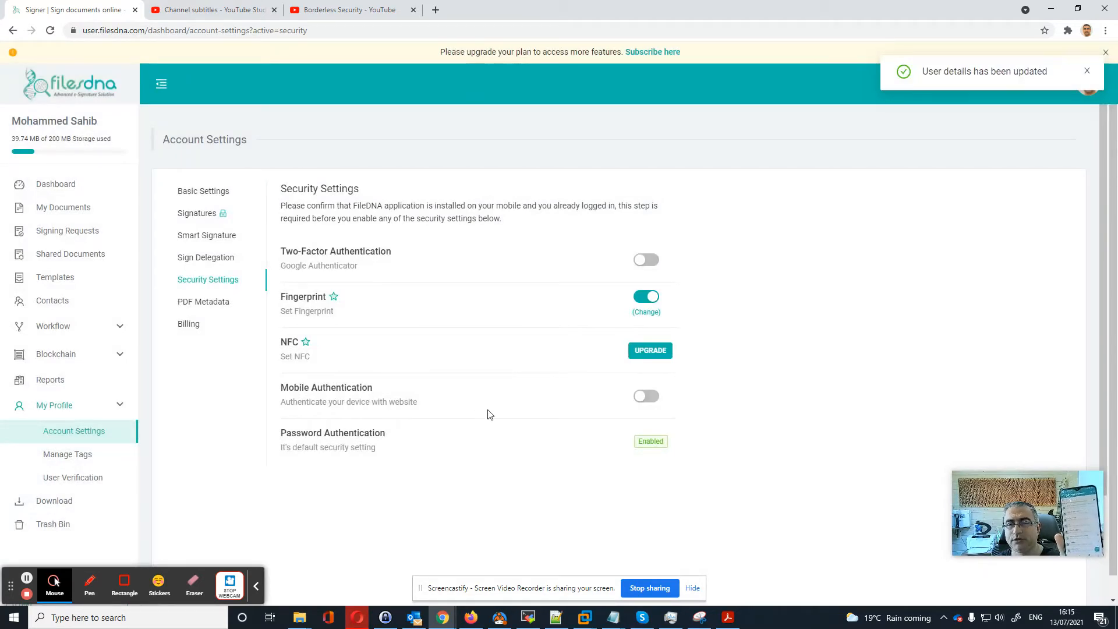
- Try to re-enable Mobile Authentication for Secure View/Edit Document with verification on the mobile device
click(645, 396)
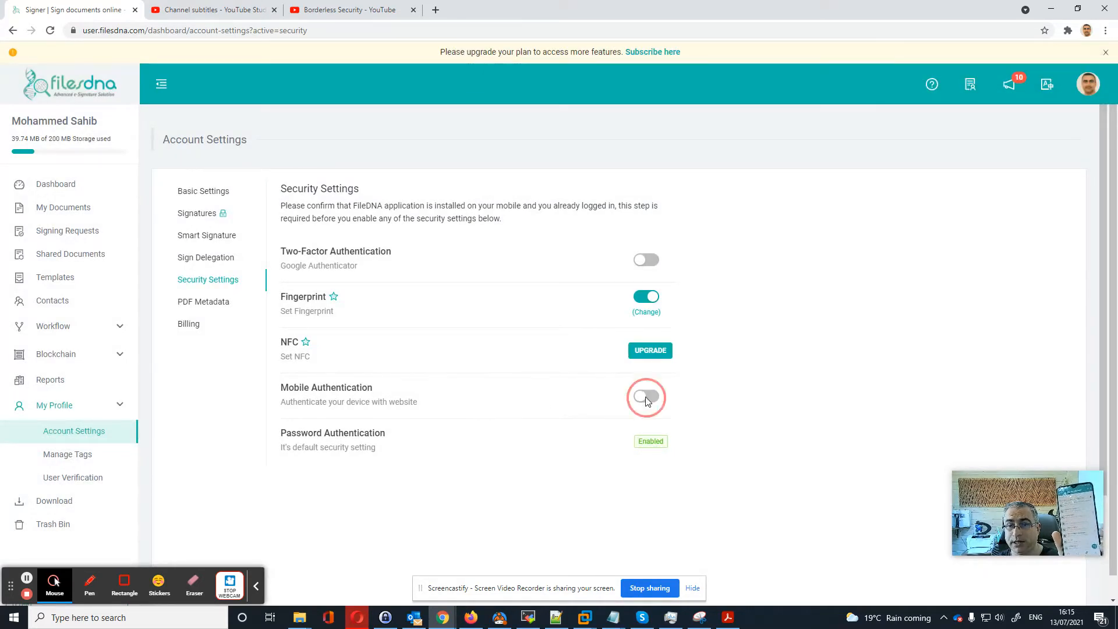
click(589, 283)
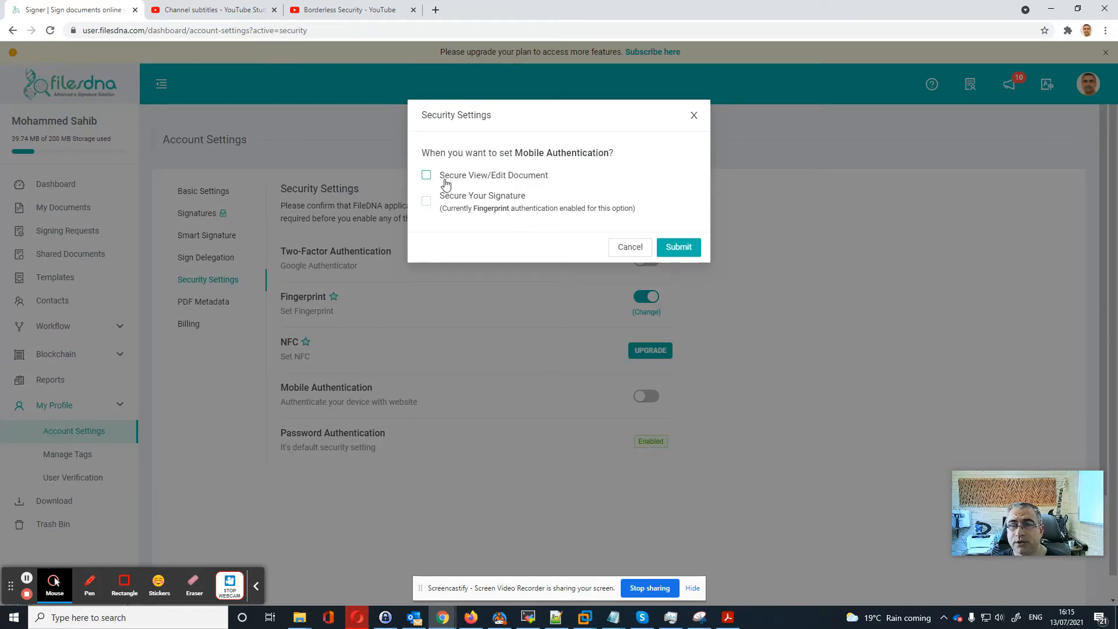
click(427, 175)
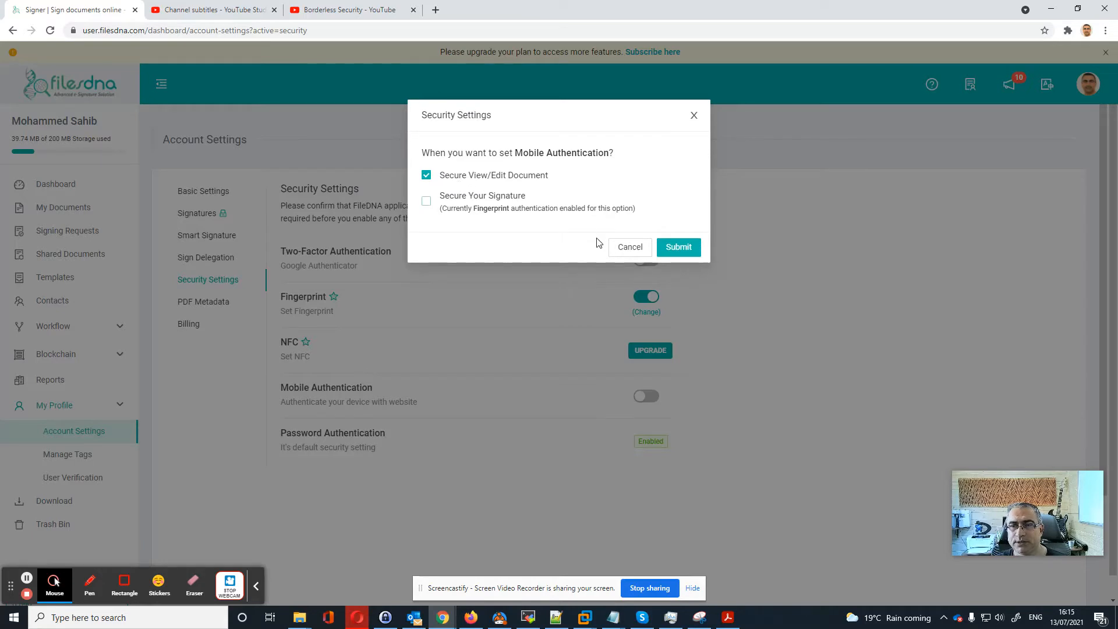
click(669, 247)
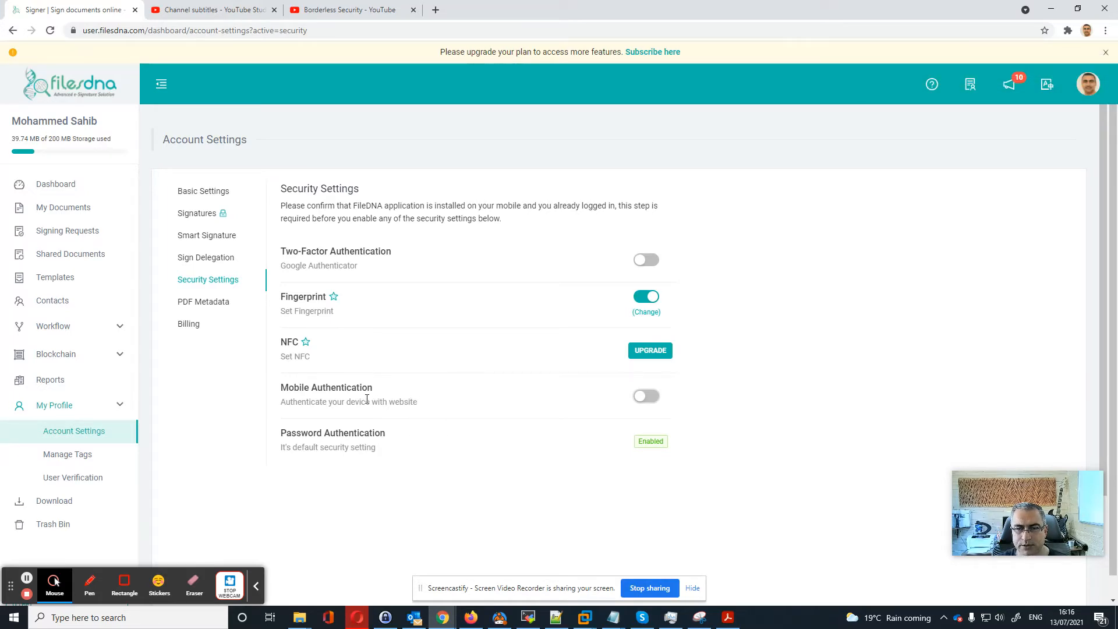
- Review the PDF Metadata settings, going through the Title, Author and Keywords fields
click(211, 303)
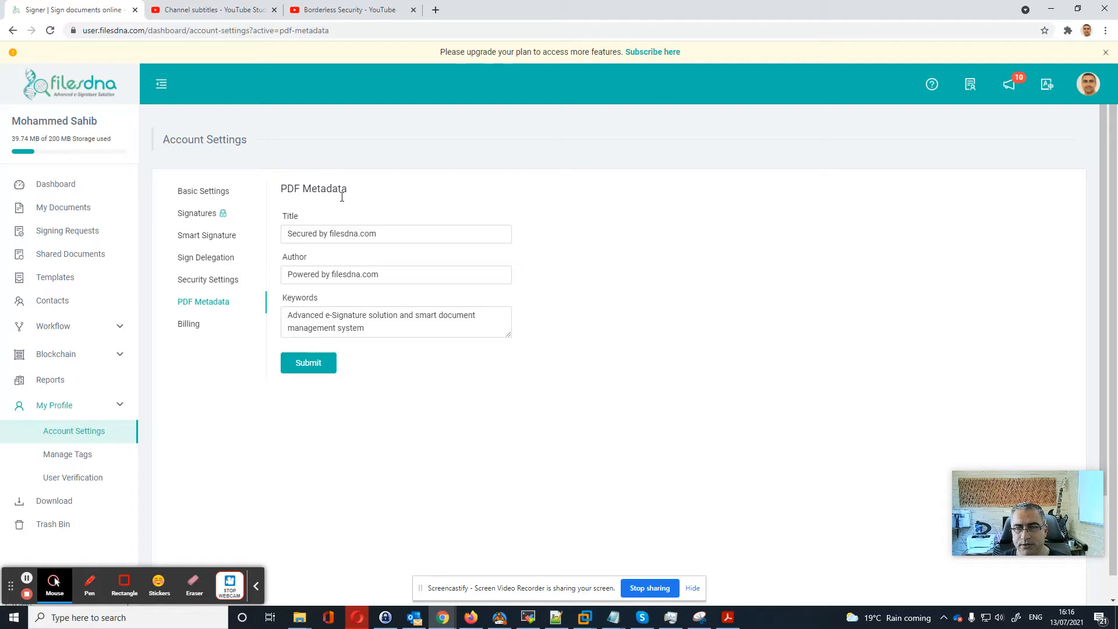
click(316, 233)
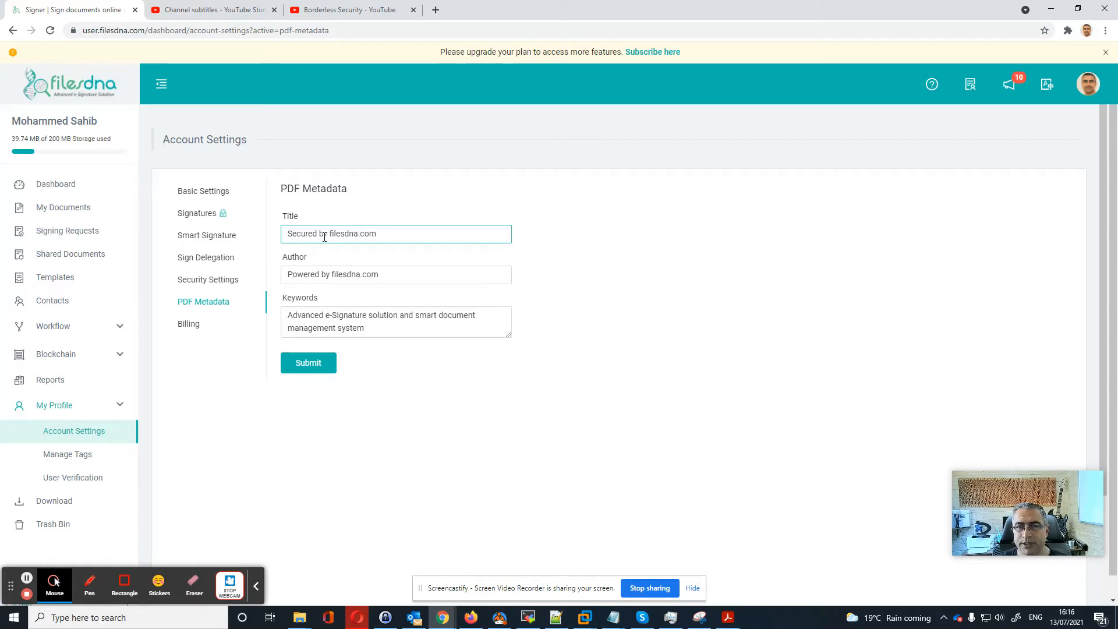
click(345, 277)
click(307, 232)
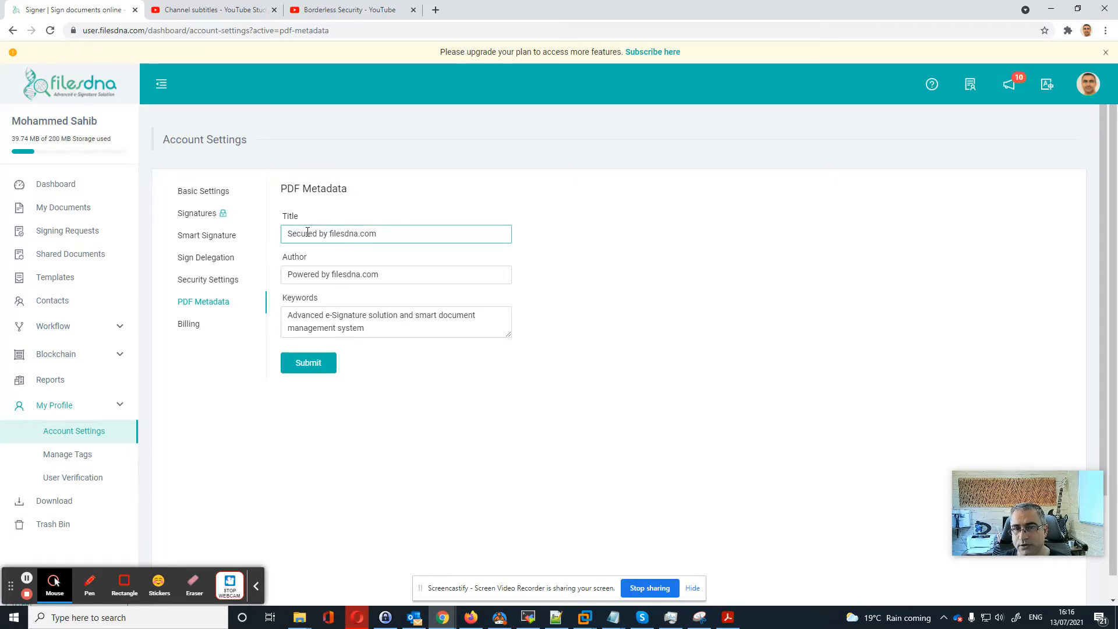
click(319, 275)
click(347, 325)
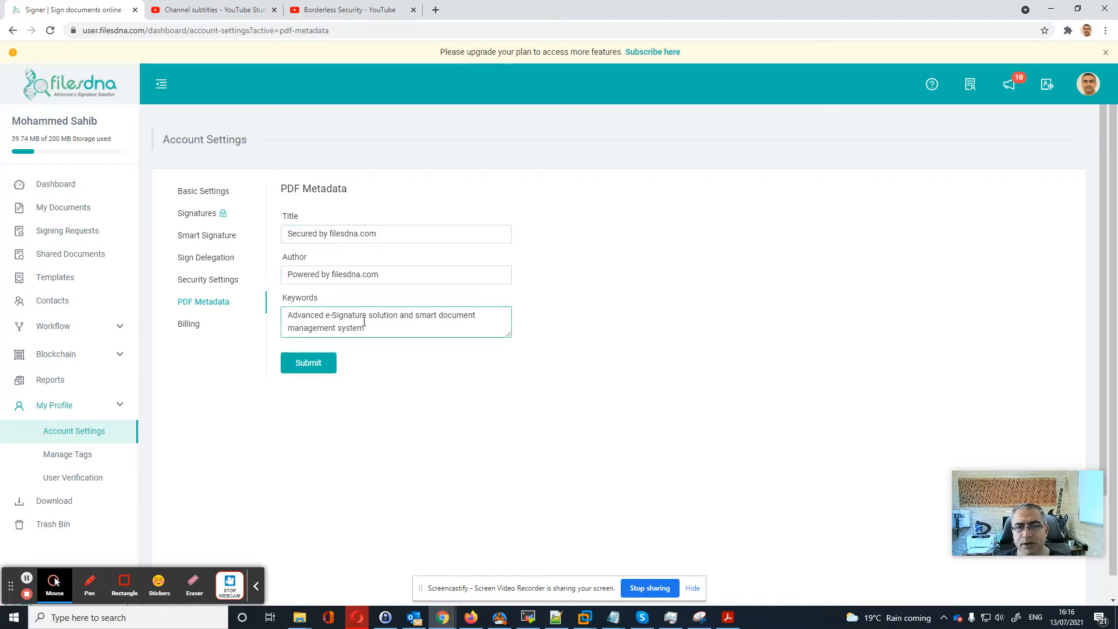
- Review the Billing settings, going through the current plan, Credit/Debit Card(s), Product(s) and Digital Payment sections
click(188, 323)
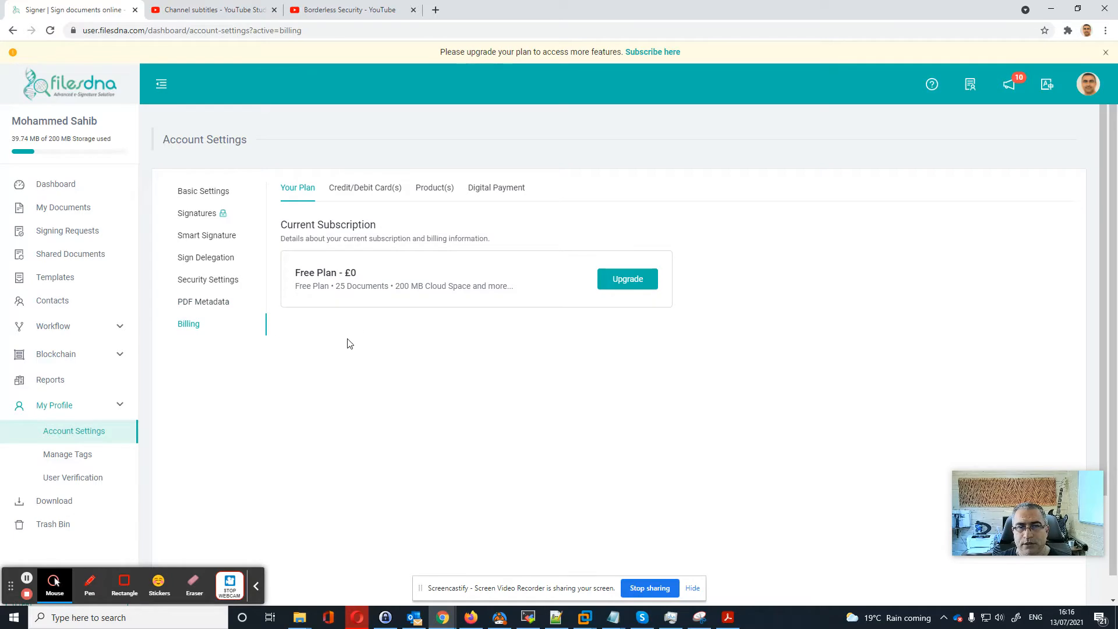
click(361, 192)
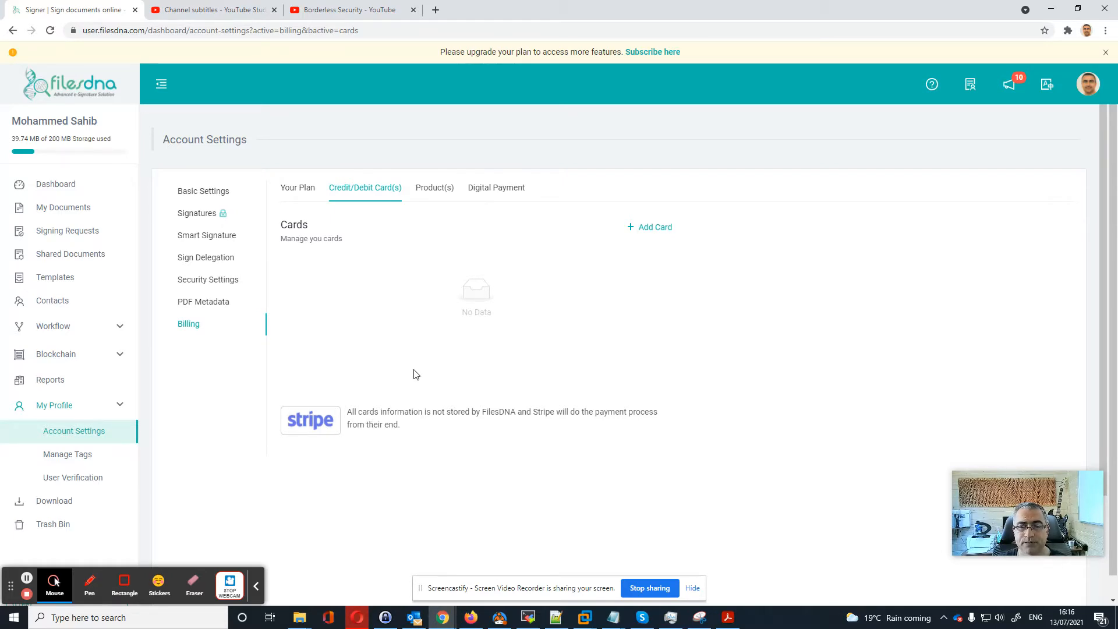
click(433, 192)
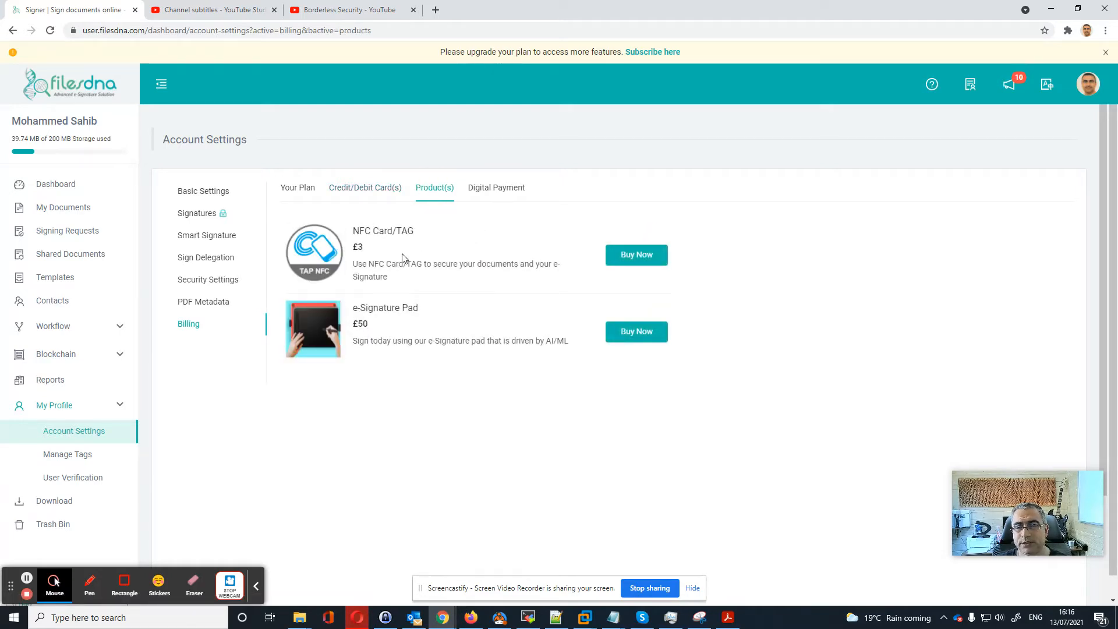
mouse_move(328, 351)
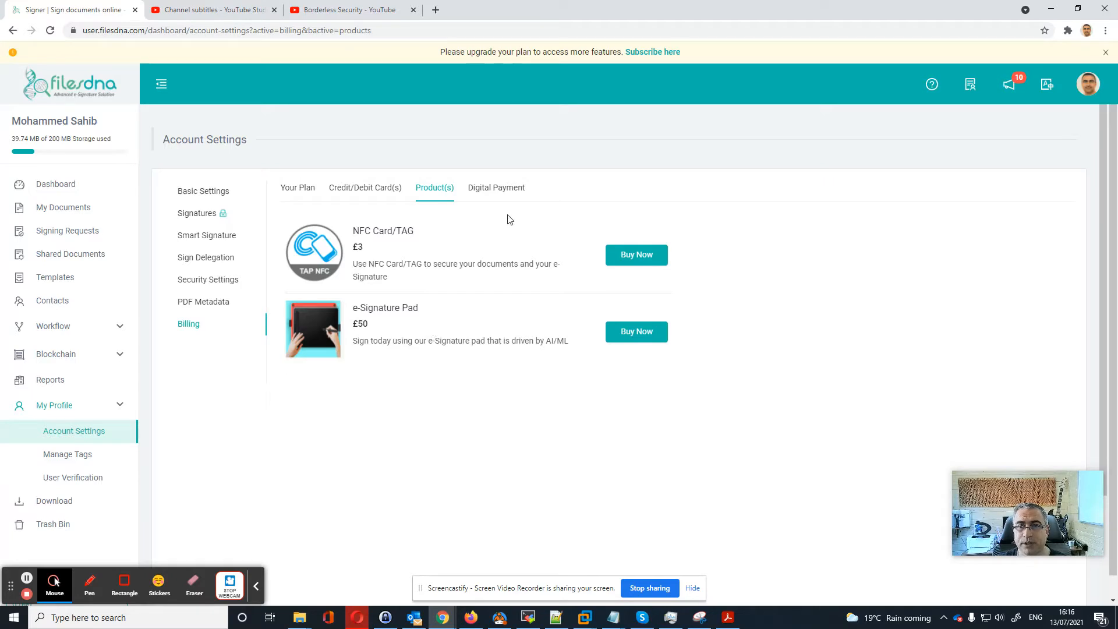
click(486, 192)
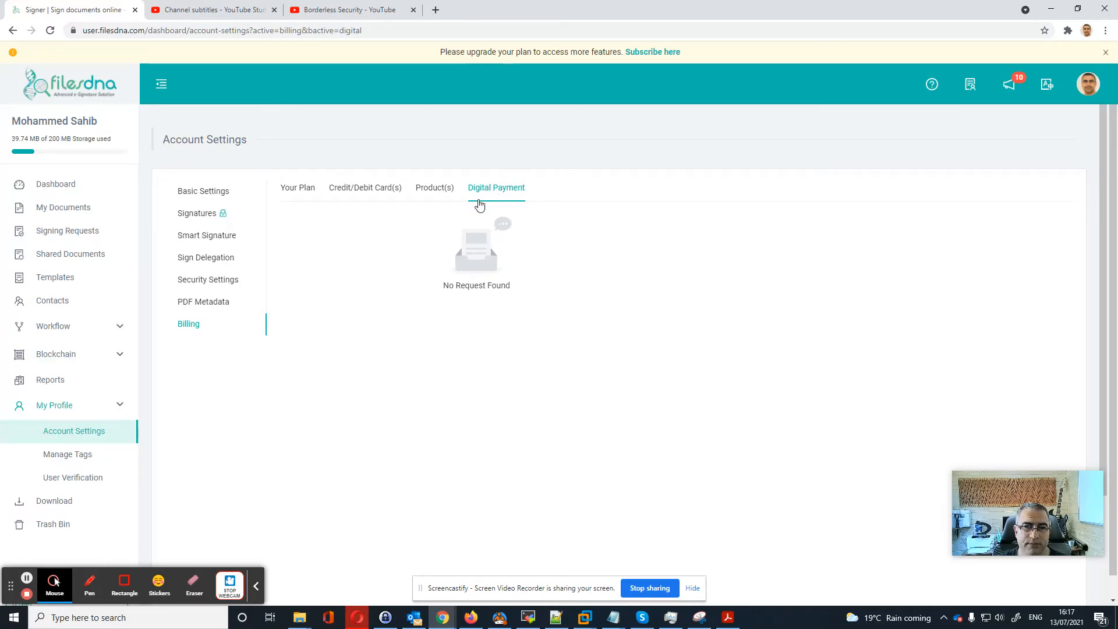
- View the Manage Tags page and open the form for adding a tag, closing it without creating one
click(67, 459)
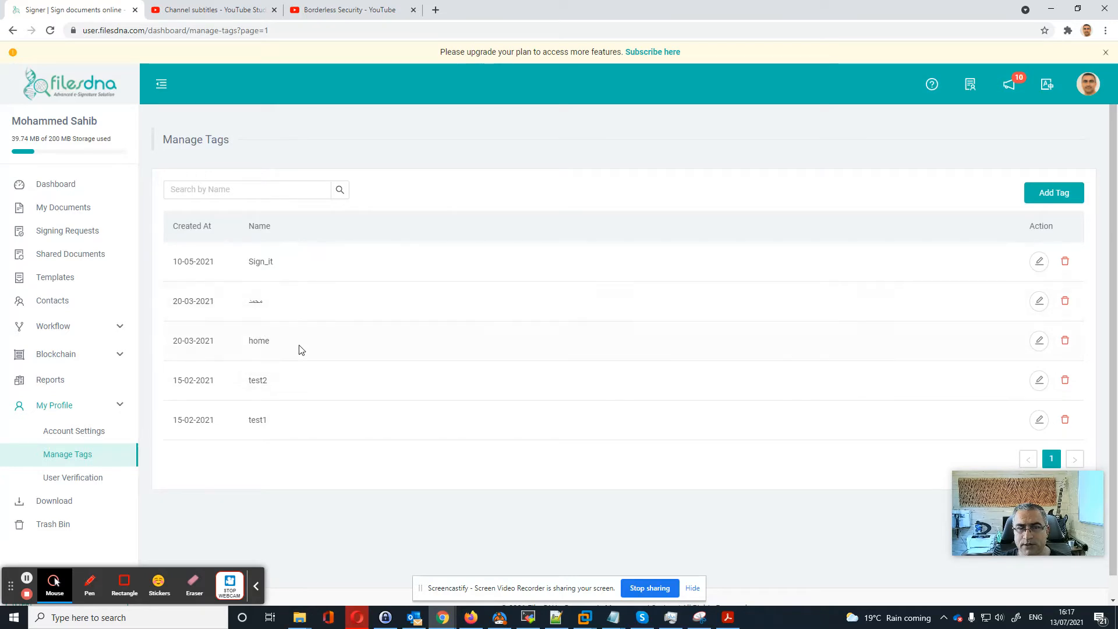
click(1053, 198)
click(473, 171)
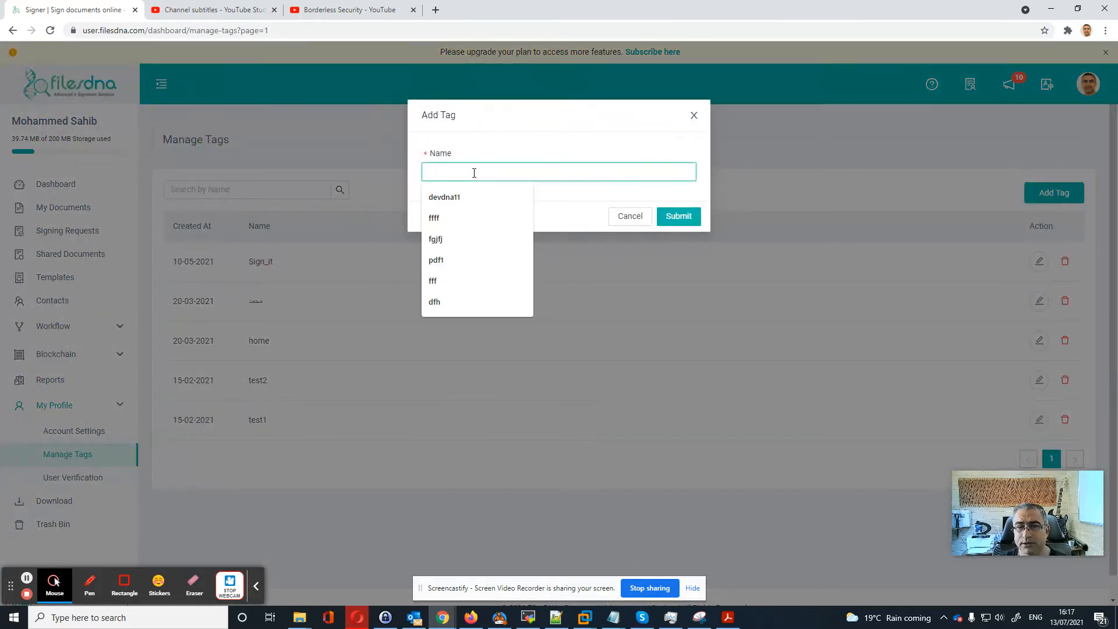
click(634, 219)
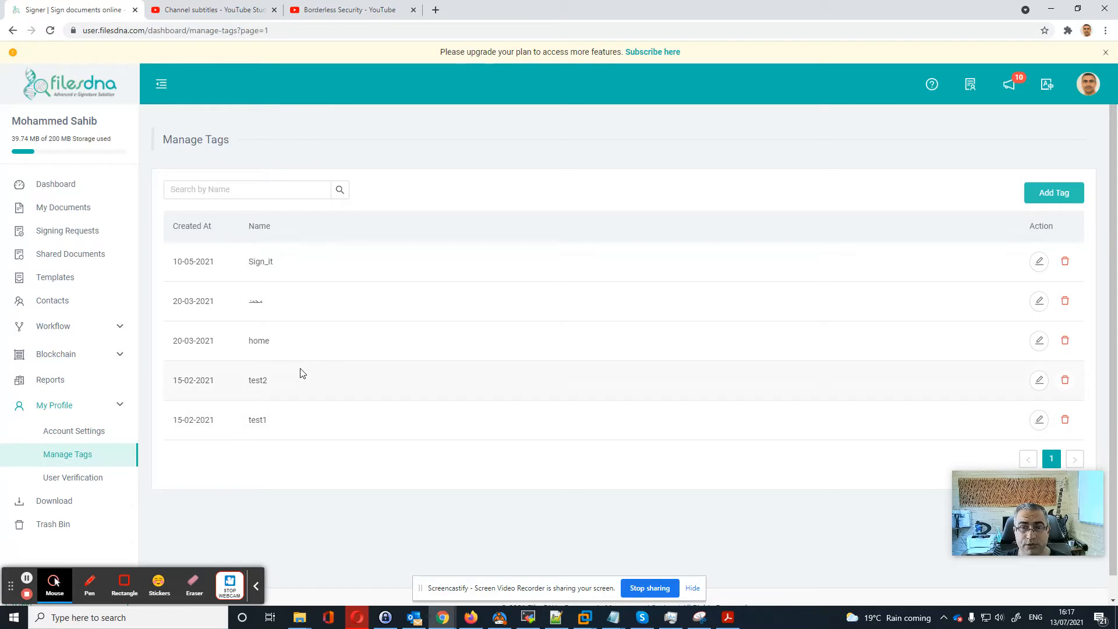
- Review the User Verification sections for ID Card/Passport, Proof of Address, Liveness Check, Fingerprint, Mobile Number and Email
click(69, 484)
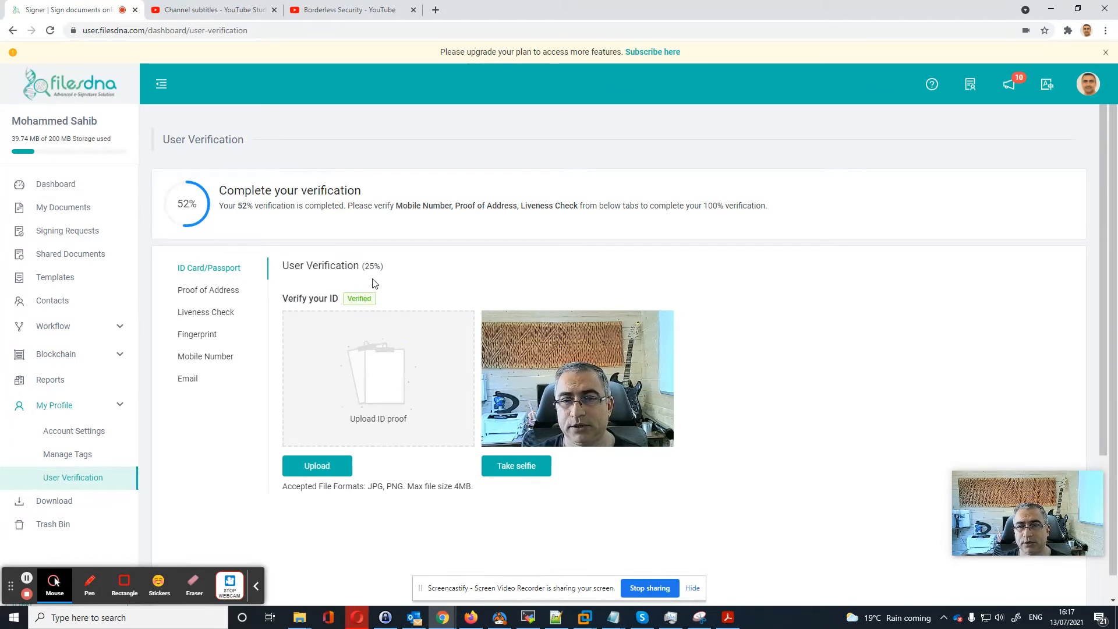
click(200, 296)
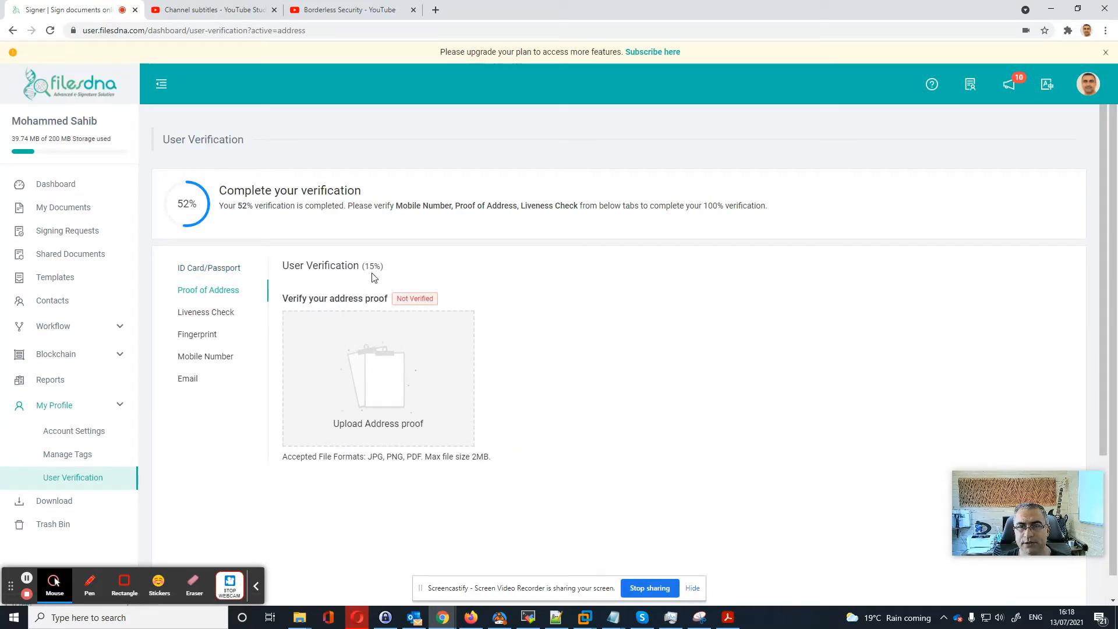
click(198, 313)
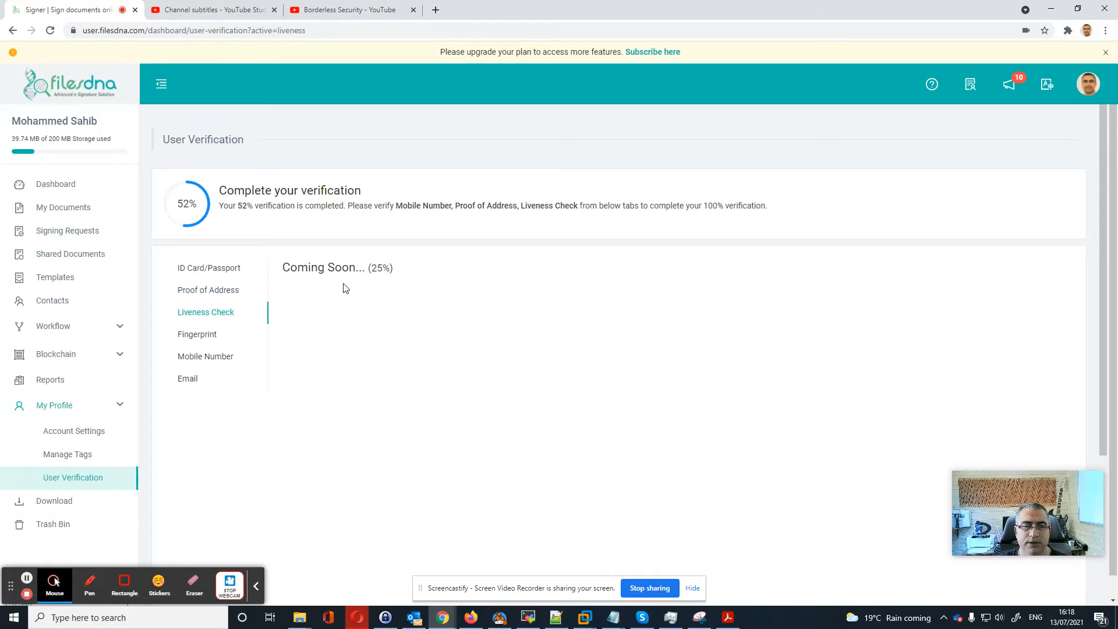
click(198, 340)
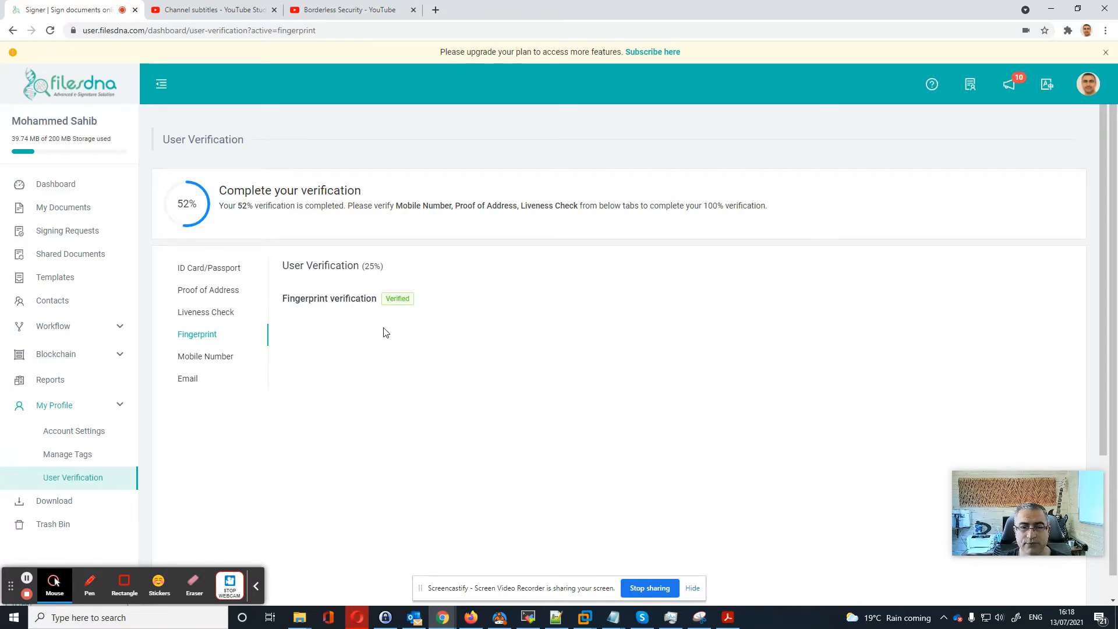
click(207, 357)
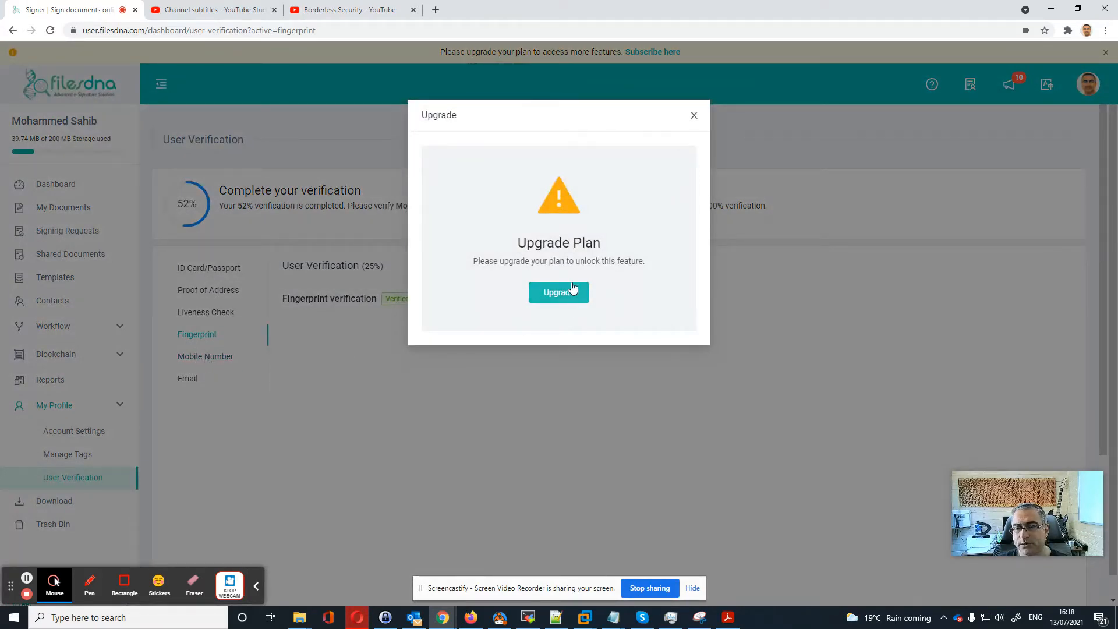
click(694, 117)
click(192, 385)
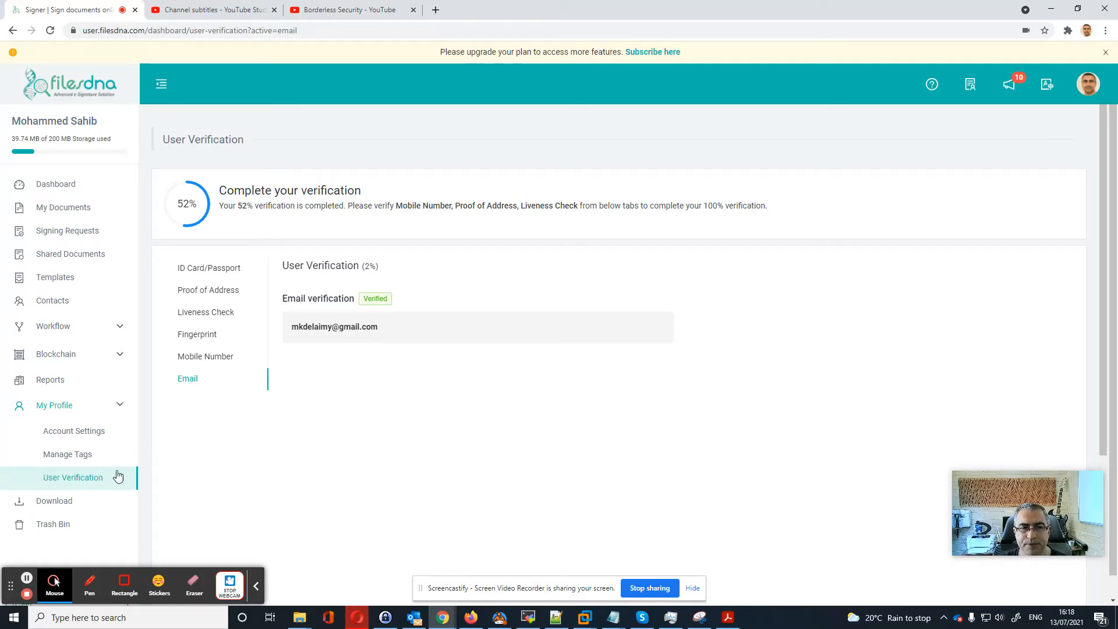
- View the Download page, expand the How To and Signature PAD topics in the online help, and return to the account
click(54, 500)
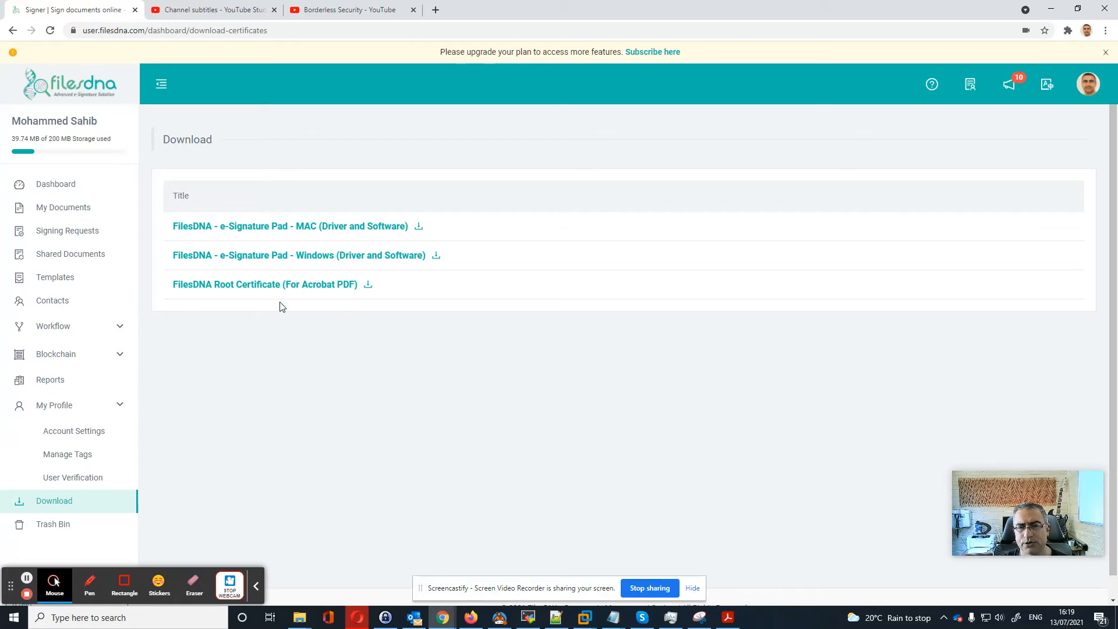
click(932, 85)
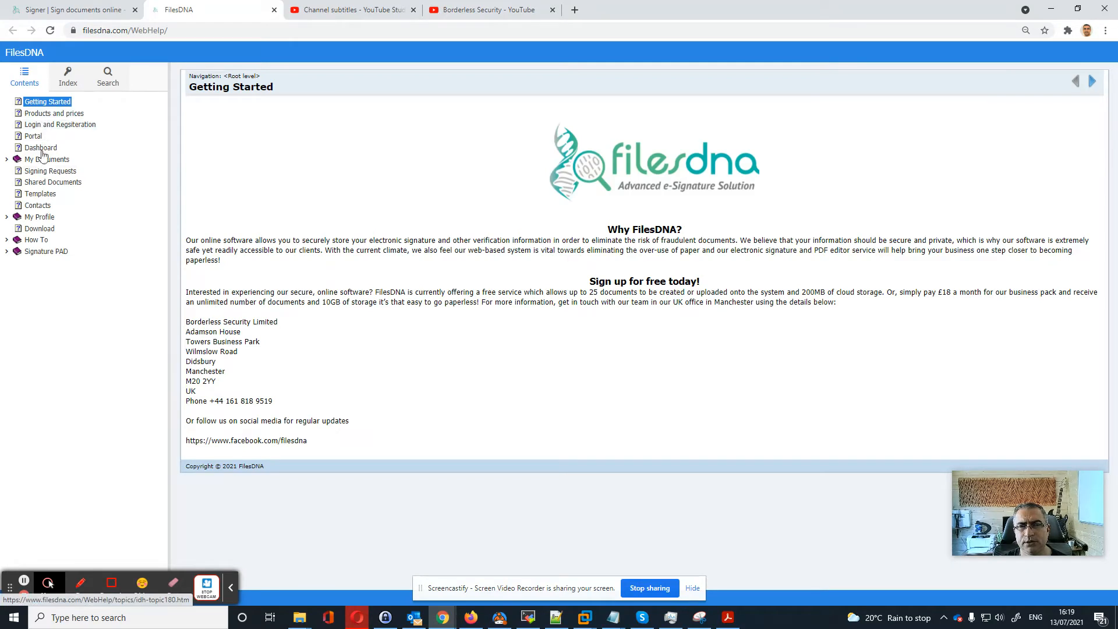
click(7, 240)
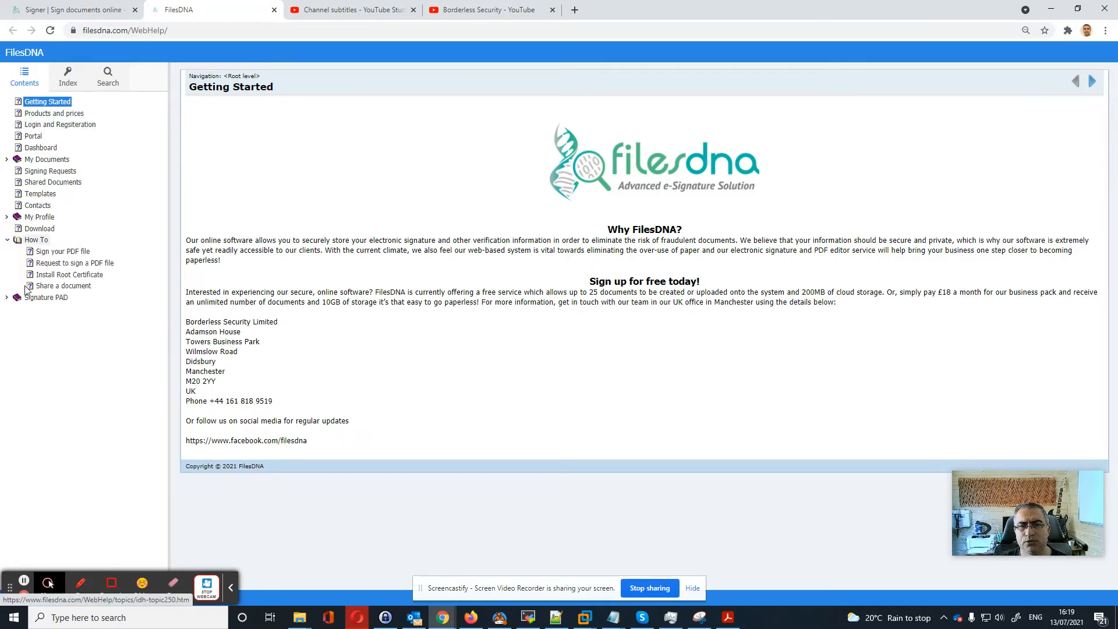
click(7, 298)
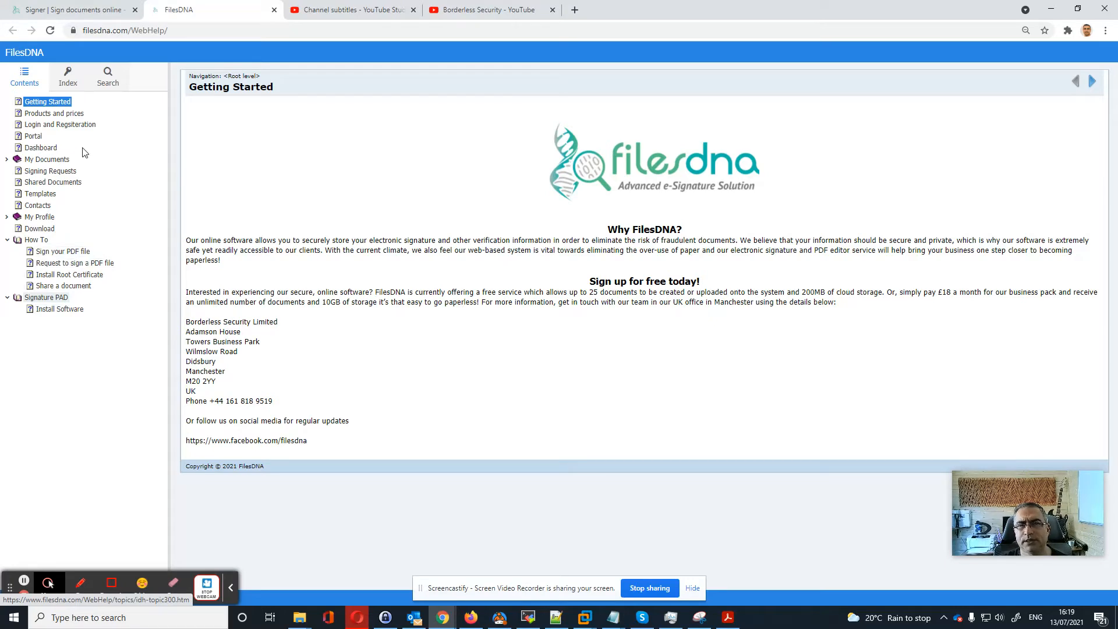
click(82, 9)
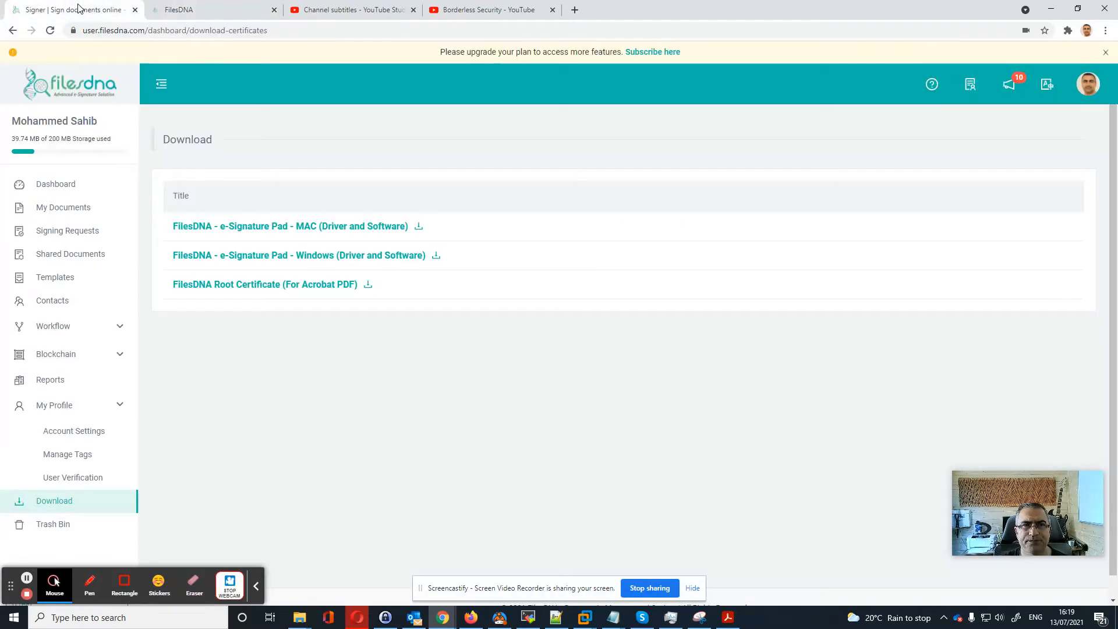
- Create a new PDF document named newtest1 in My Documents
click(62, 211)
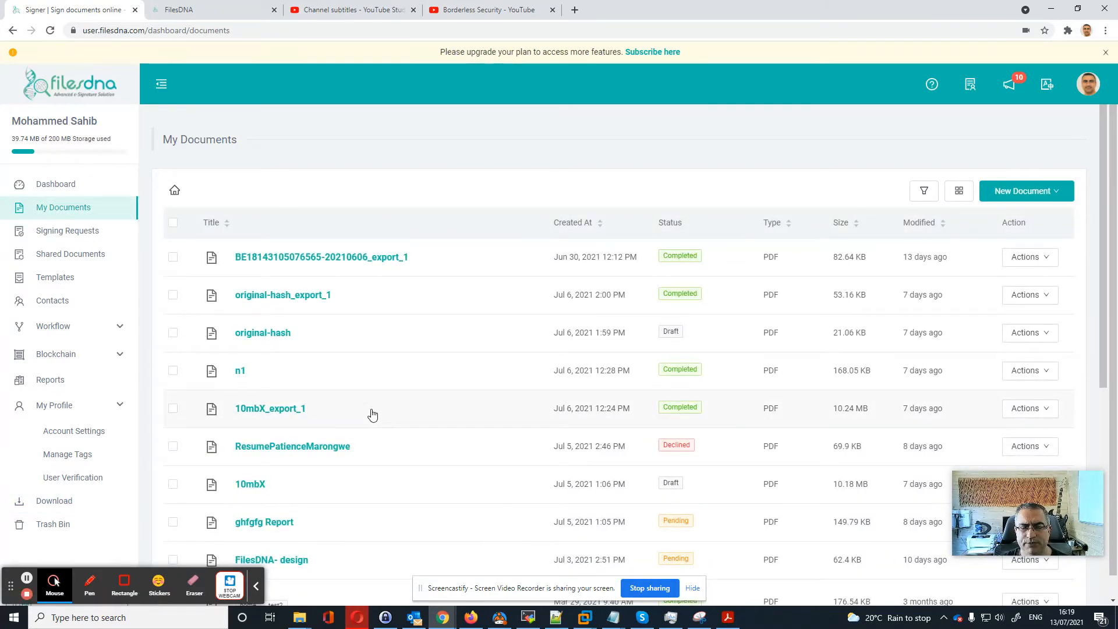
click(1004, 198)
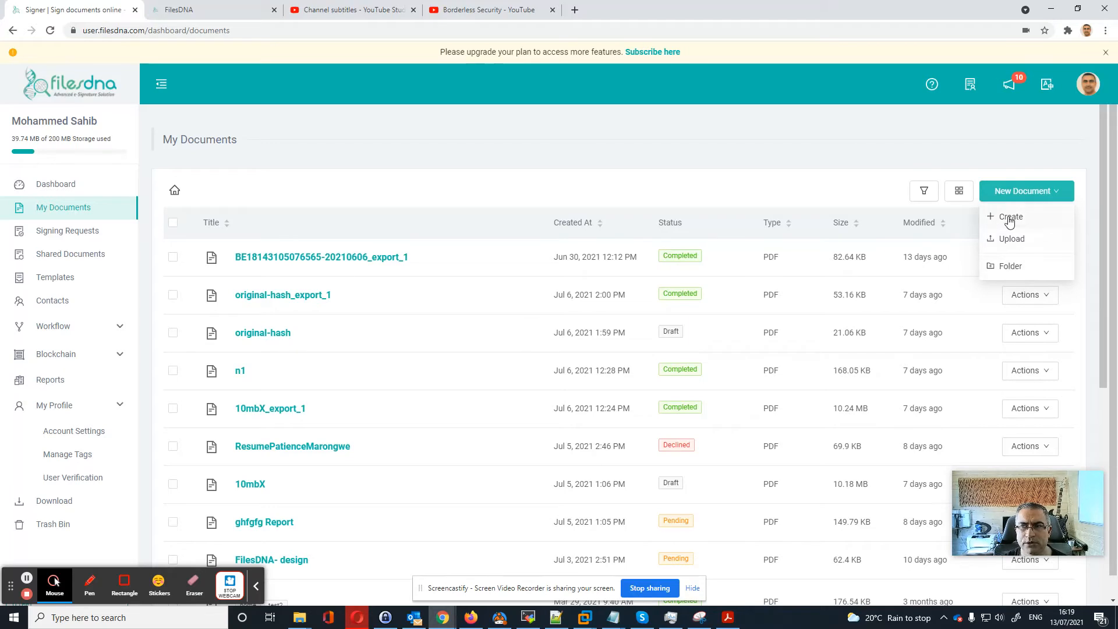
click(1010, 217)
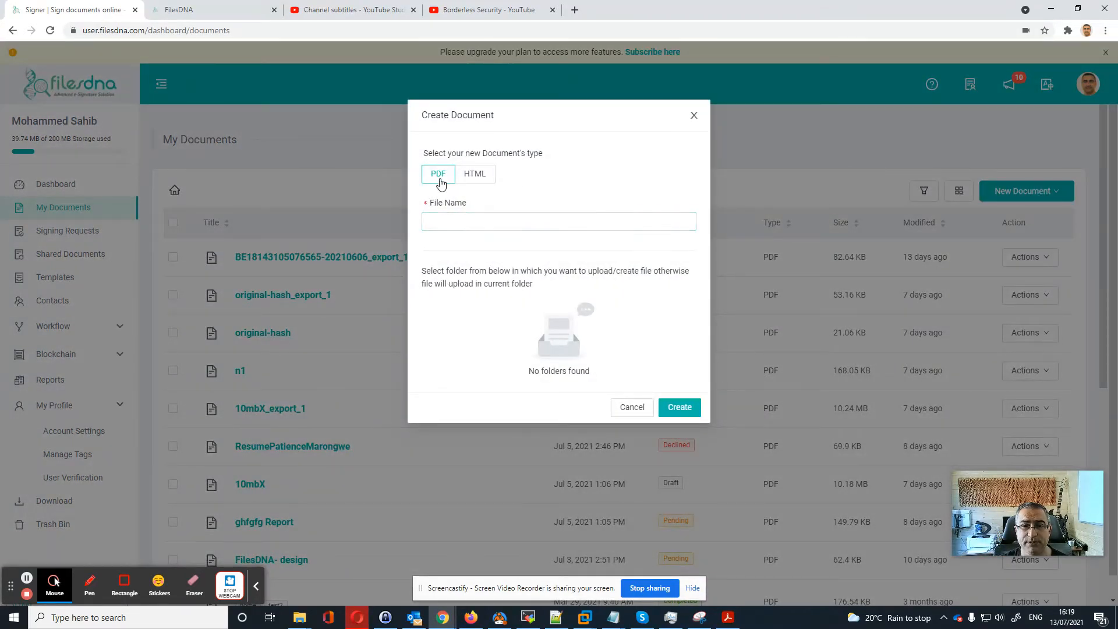
click(474, 175)
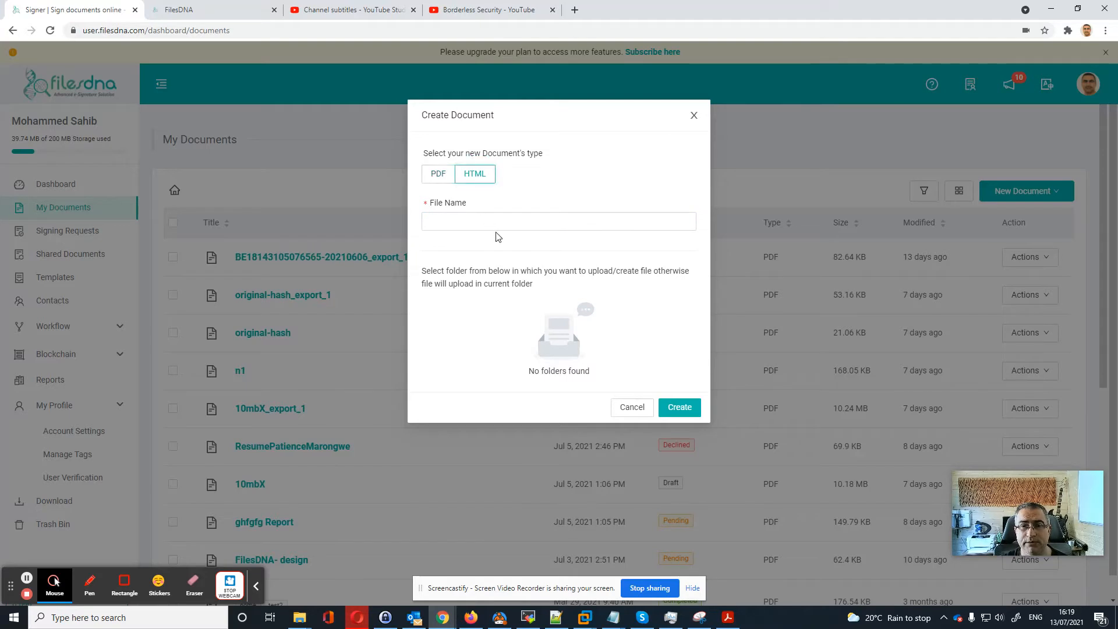
click(440, 175)
click(460, 220)
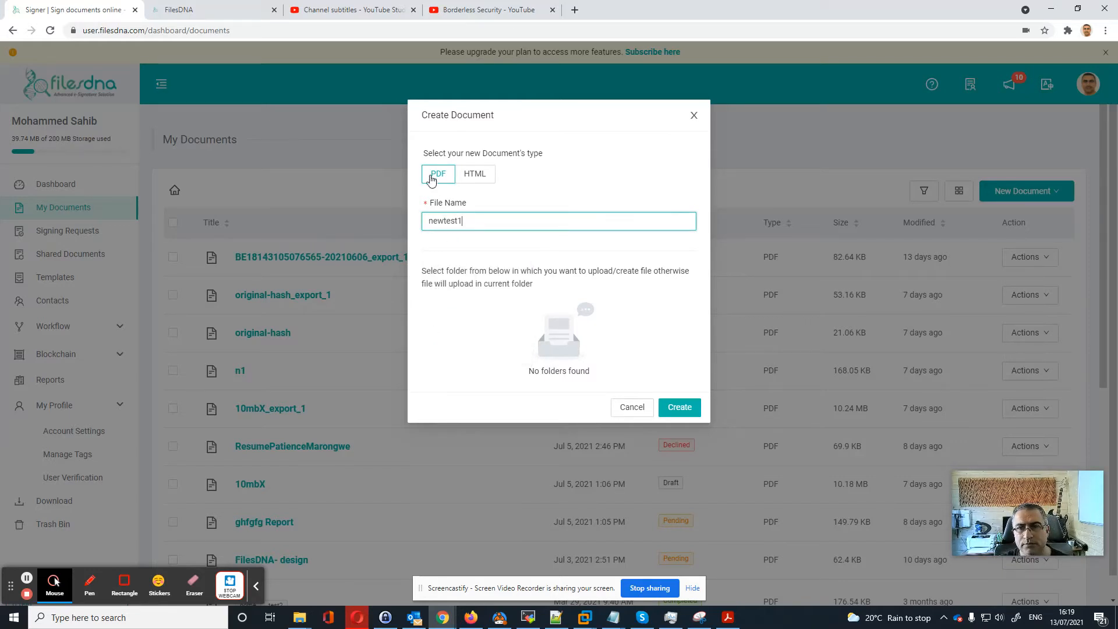
click(679, 405)
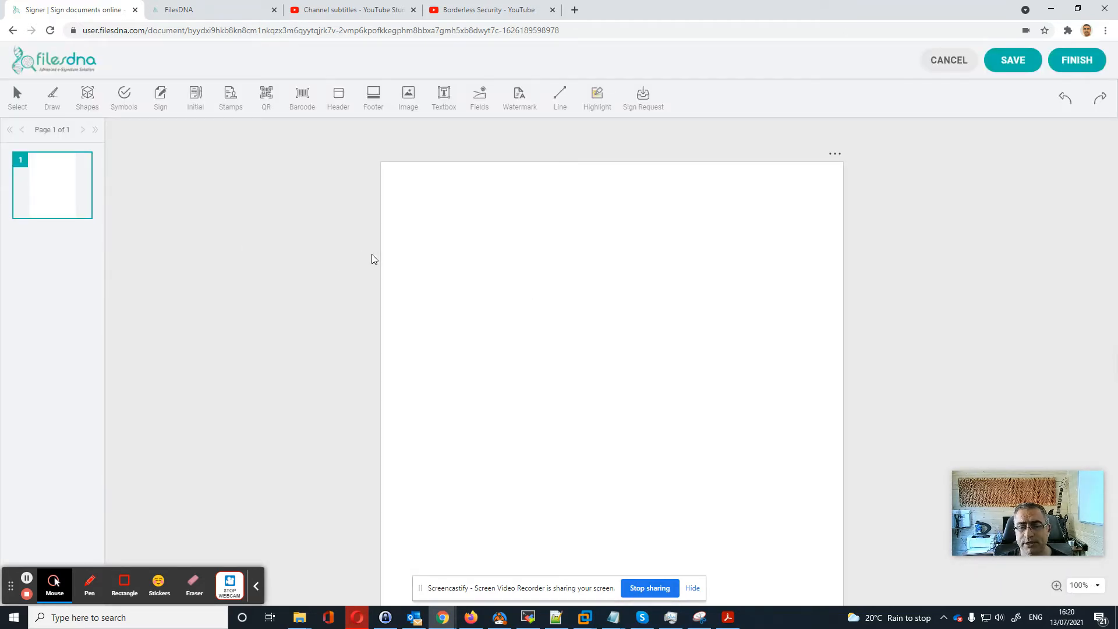
- Add a blank page above the current page and check the second page
click(835, 159)
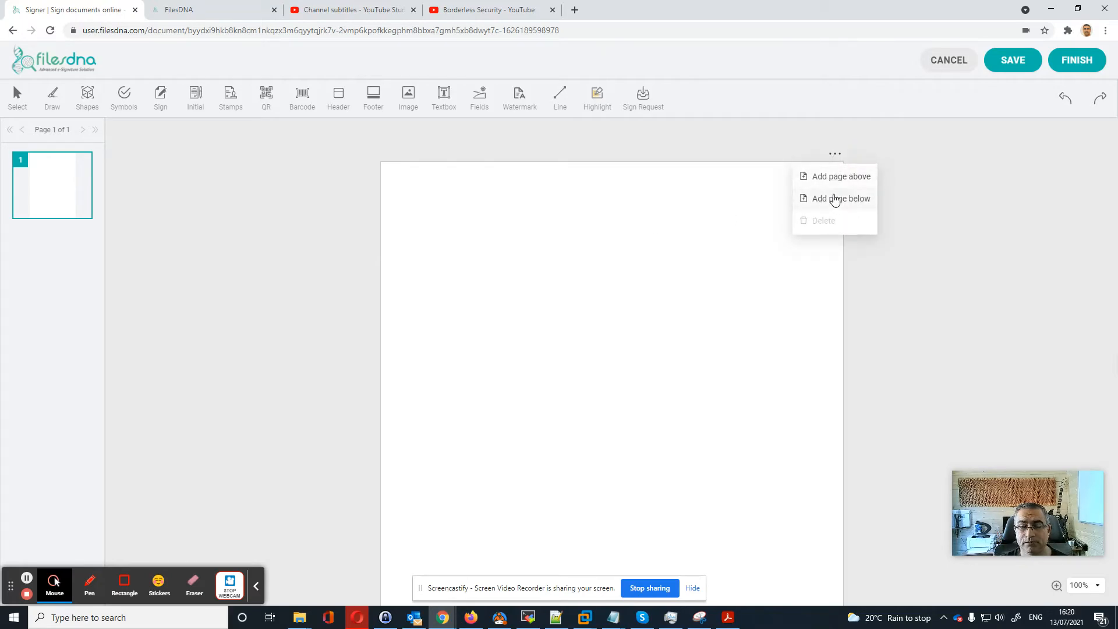
click(830, 182)
click(64, 259)
- Place the saved signature in the upper-left area of page 1
click(65, 185)
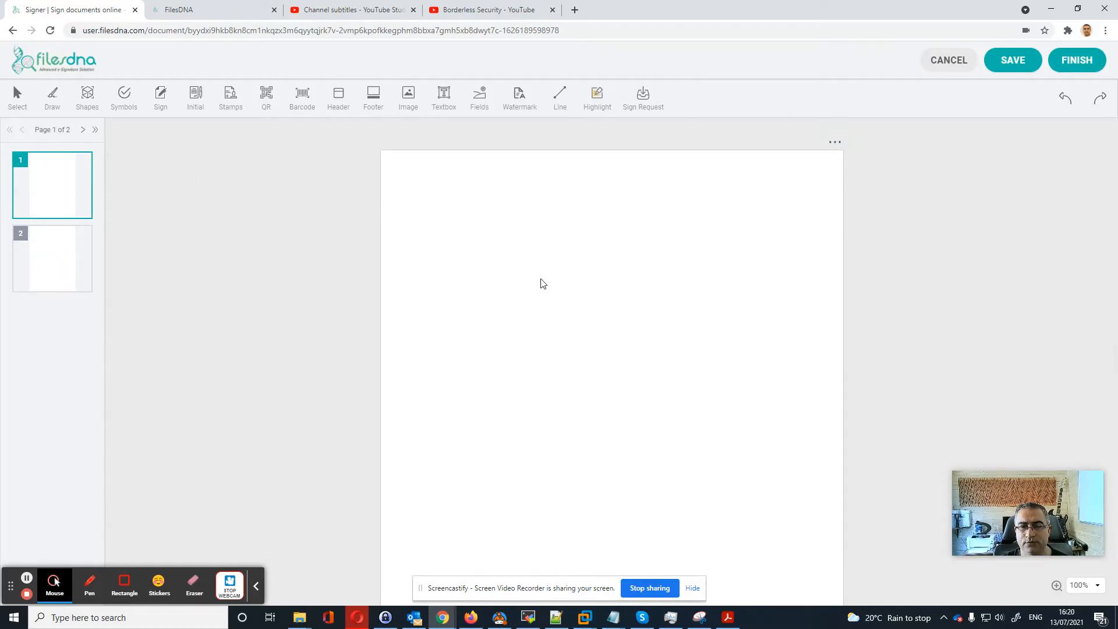
click(161, 95)
drag(616, 362, 557, 321)
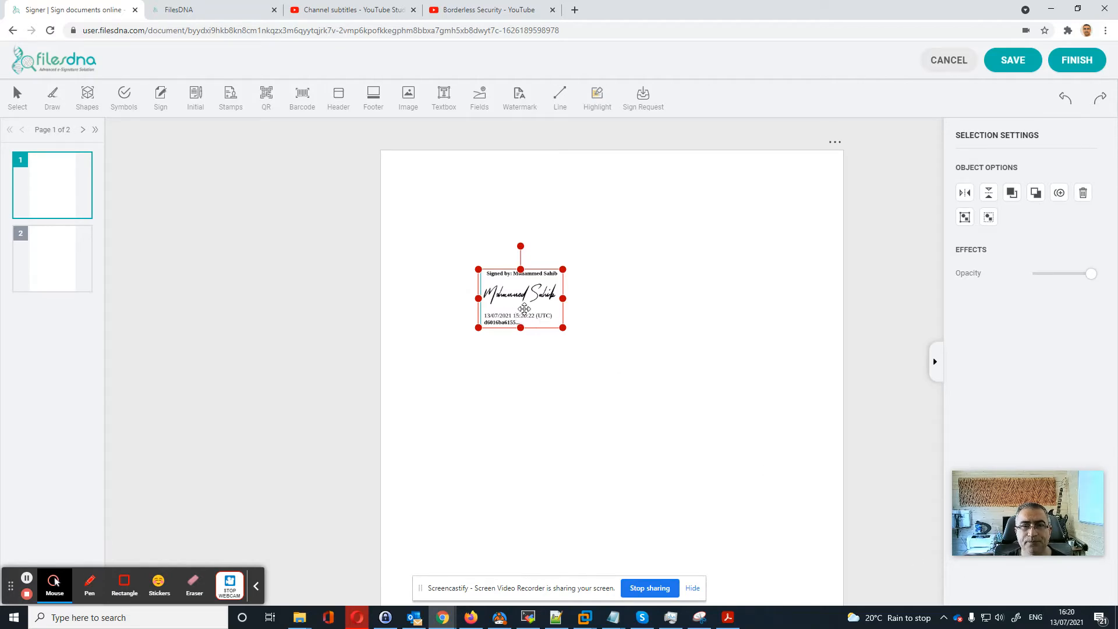
- Draw a freehand black curve below the signature and a second one in red (#D51818)
click(52, 96)
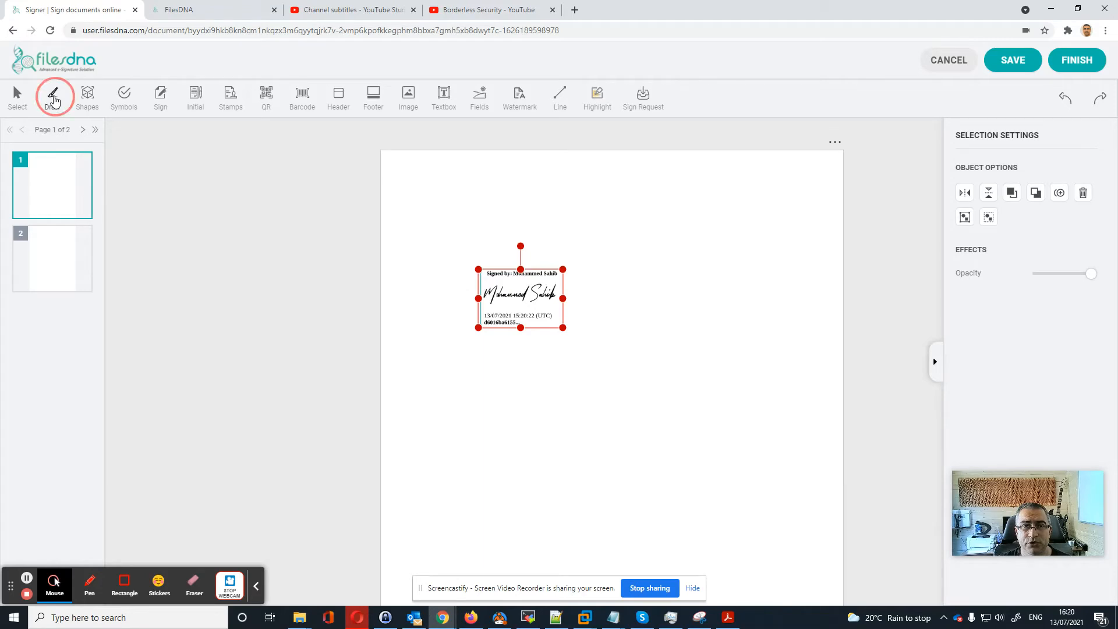
mouse_move(601, 369)
mouse_down()
mouse_move(684, 297)
mouse_move(641, 416)
mouse_move(662, 413)
mouse_up()
click(1070, 271)
mouse_move(710, 381)
mouse_down()
mouse_move(566, 395)
mouse_move(601, 398)
mouse_up()
- Draw thicker red strokes with brush width 3, and scribble over the signature with the brush colour's alpha lowered to 0.25
click(1086, 170)
click(1087, 170)
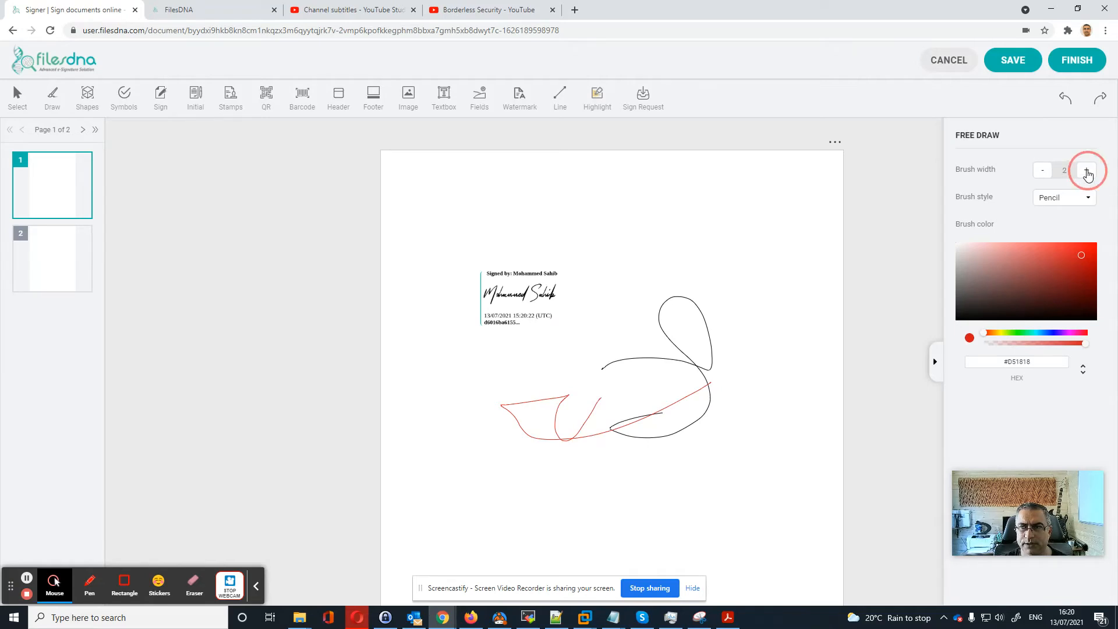
mouse_move(741, 315)
mouse_down()
mouse_move(757, 381)
mouse_move(646, 297)
mouse_up()
drag(663, 354, 679, 402)
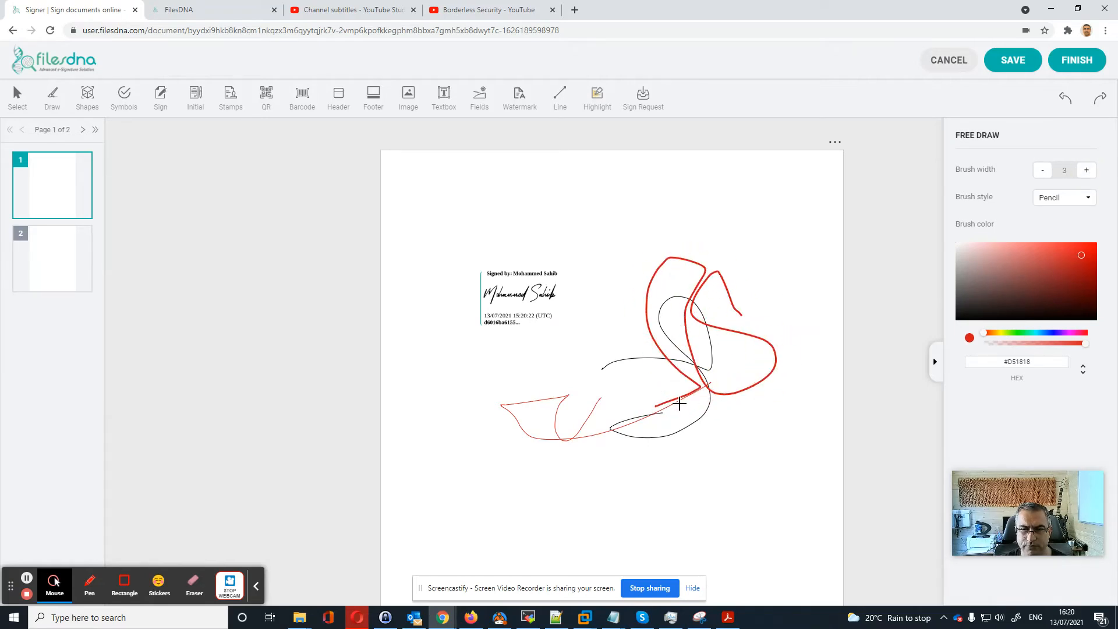
drag(1084, 344, 1011, 343)
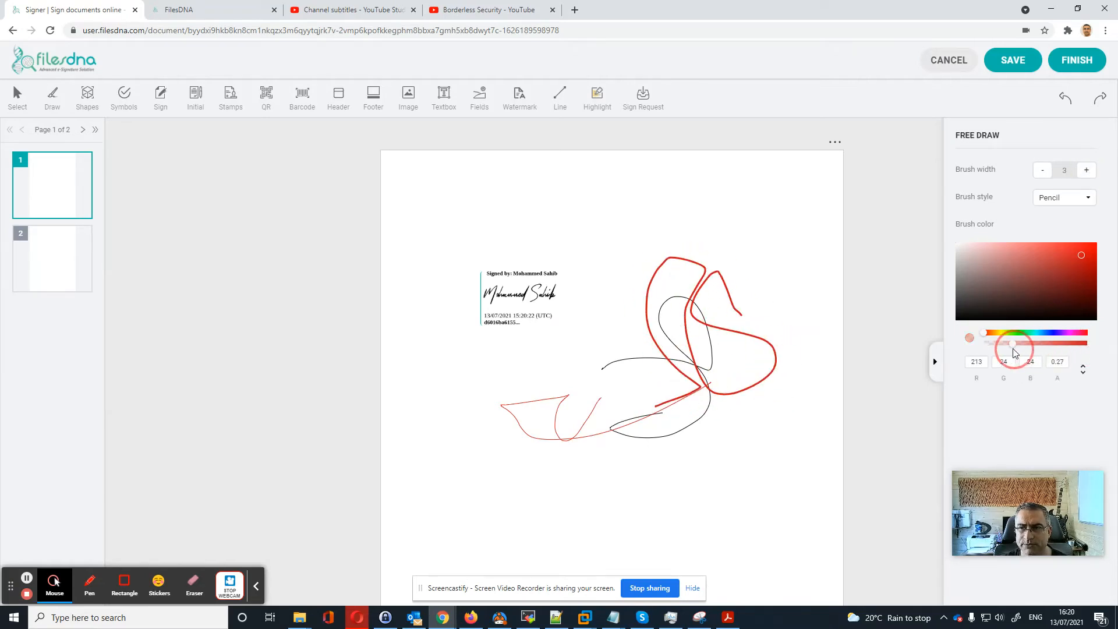
mouse_move(599, 320)
mouse_down()
mouse_move(507, 317)
mouse_move(481, 281)
mouse_move(533, 336)
mouse_up()
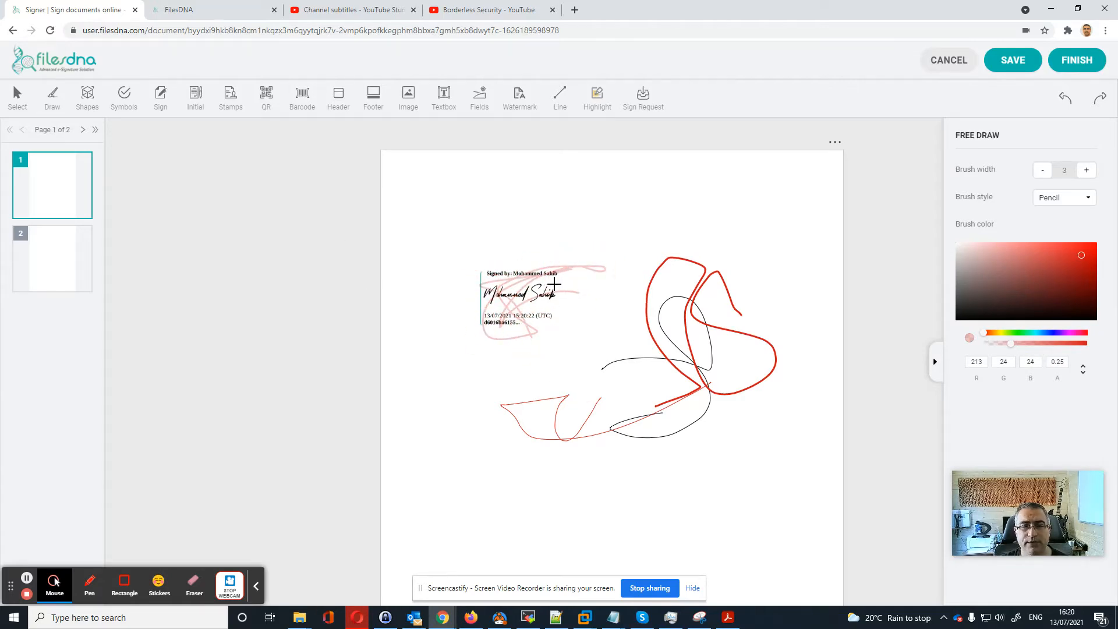
- Add a textbox reading "sdgsdgs" above the signature and move it slightly higher on the page
click(444, 96)
click(554, 230)
double_click(569, 232)
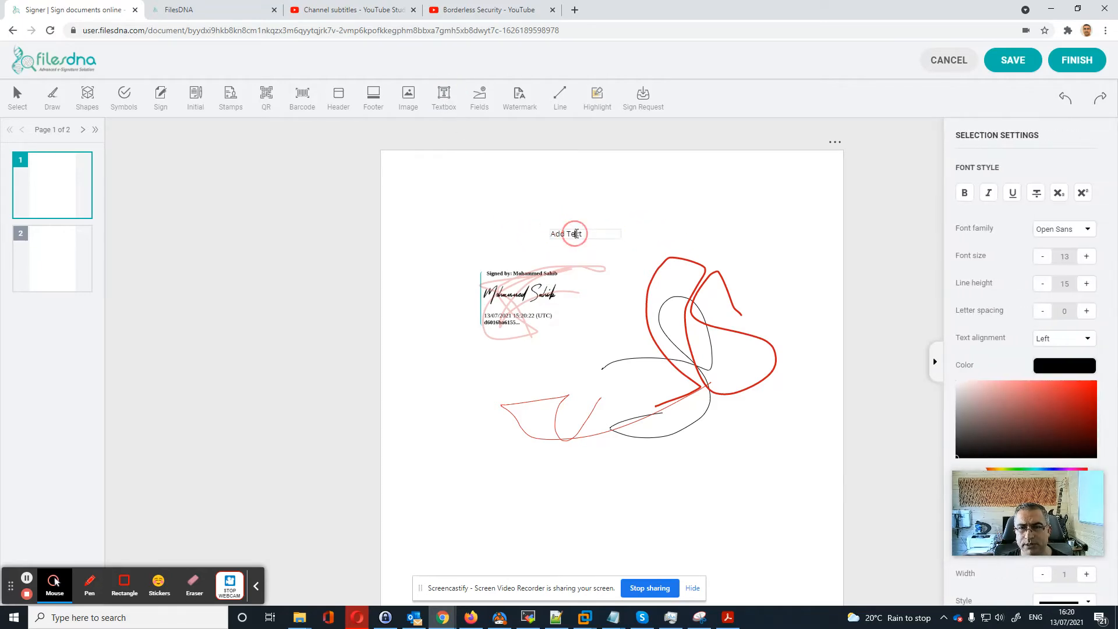
text(sdgsdgs)
click(618, 263)
drag(571, 233, 572, 213)
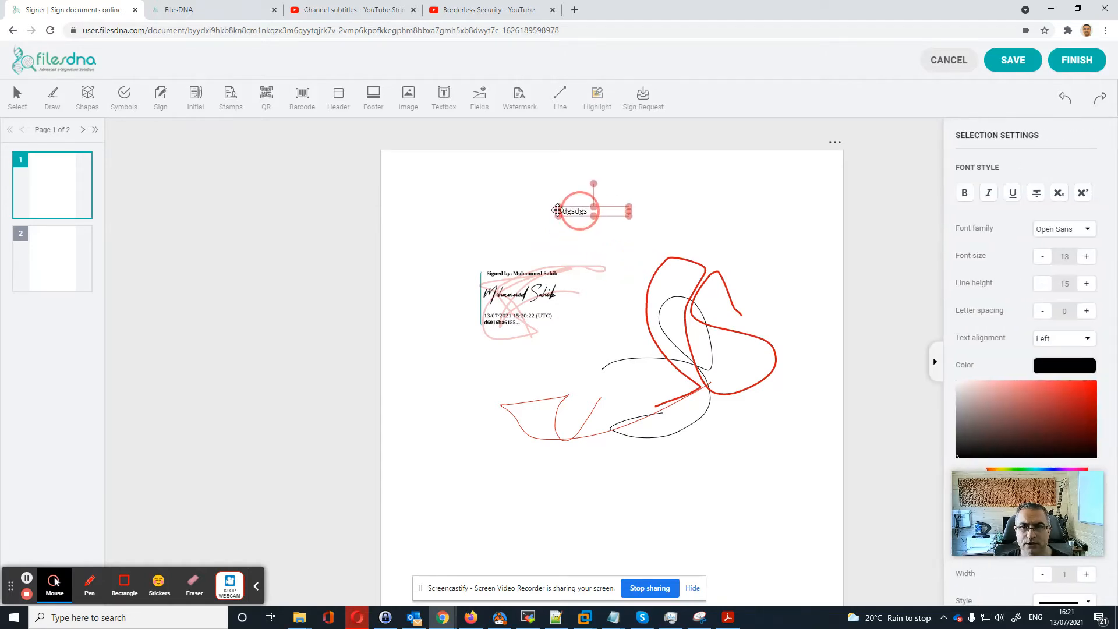
- Restyle the textbox above the signature with the Old Stamper font at size 14 and widen its box
click(1085, 258)
click(1085, 257)
click(1086, 258)
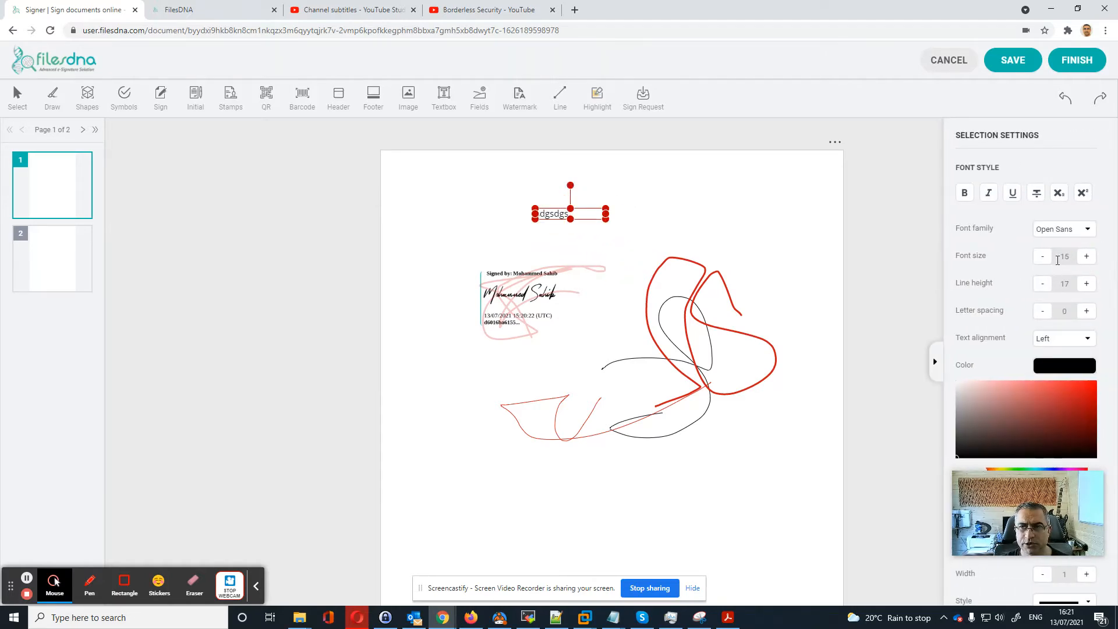
click(1042, 262)
click(1074, 229)
click(1044, 266)
drag(606, 219, 685, 229)
click(597, 289)
click(624, 247)
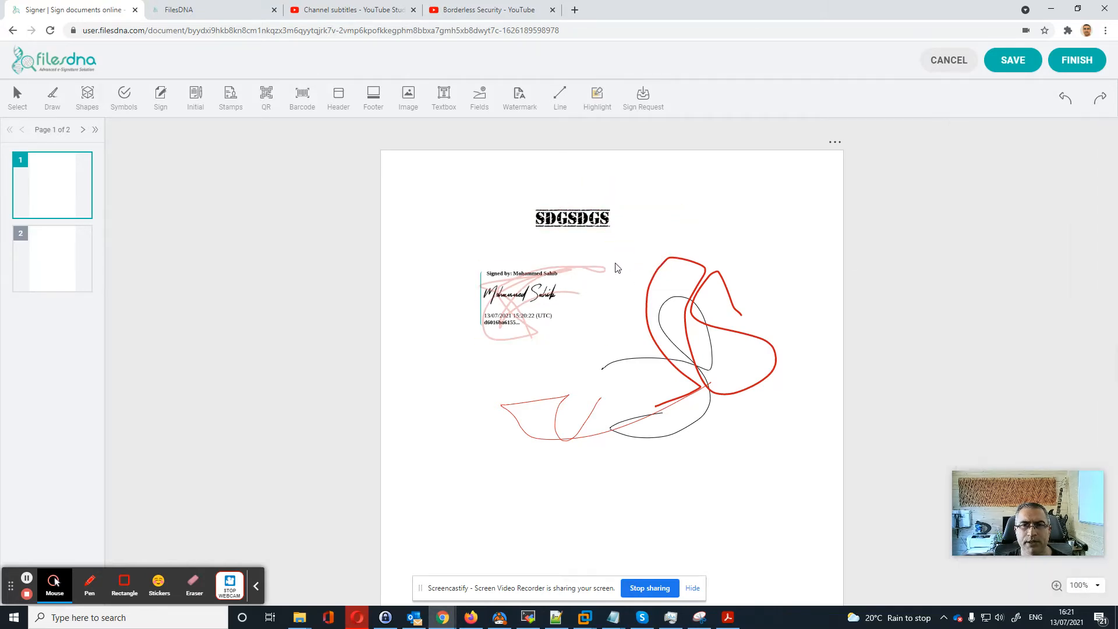
- Enable a diagonal "Watermark" text watermark and apply it to the page range 1 to 2
click(524, 108)
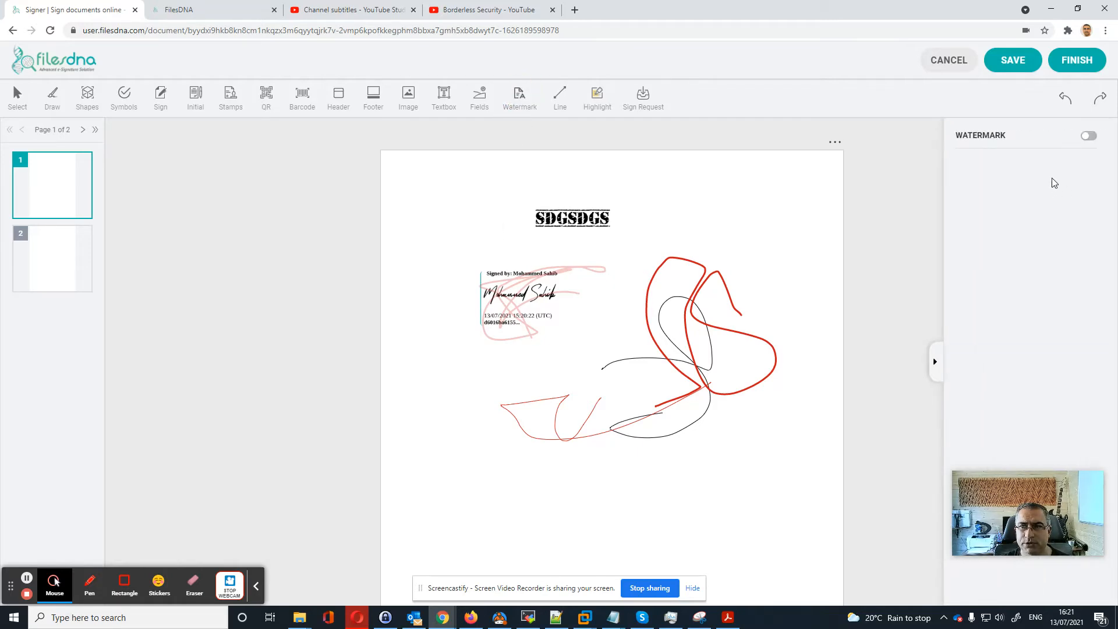
click(1087, 138)
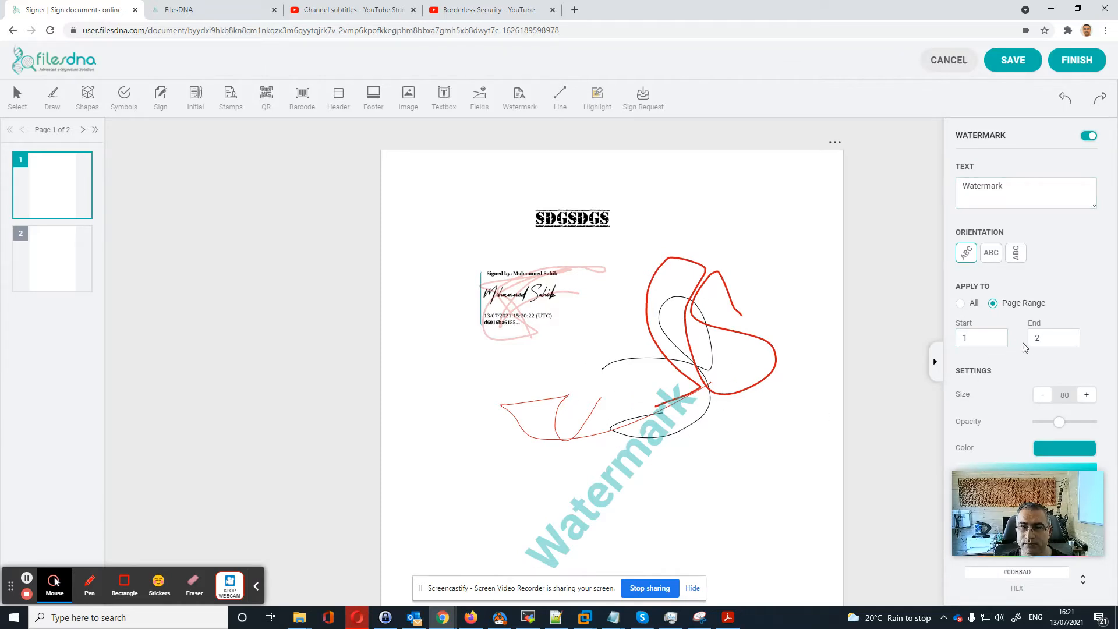
click(960, 303)
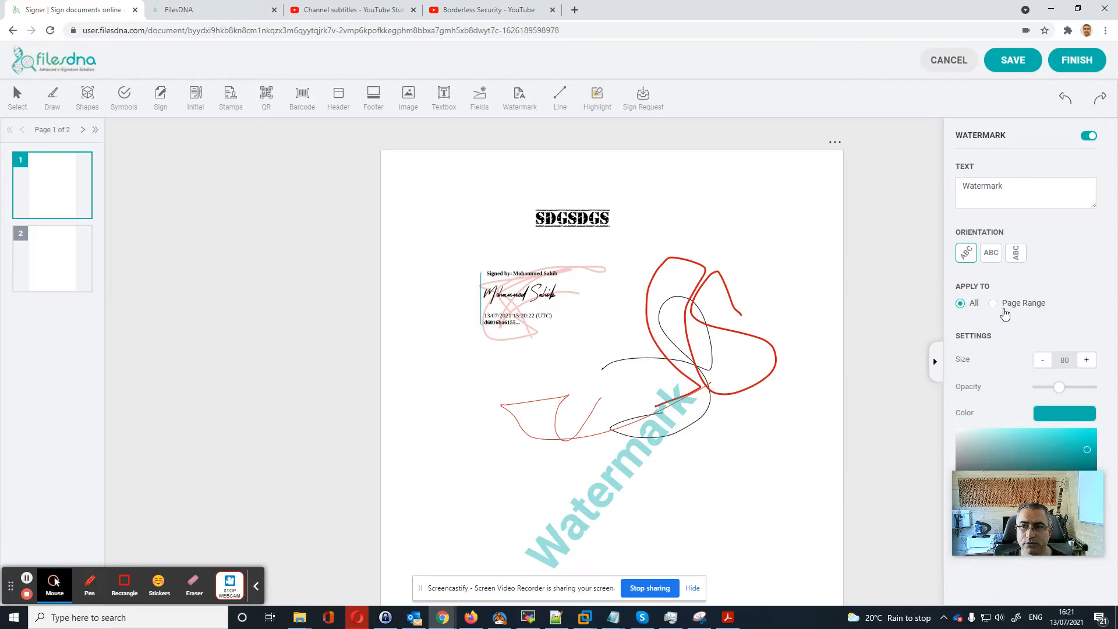
click(993, 304)
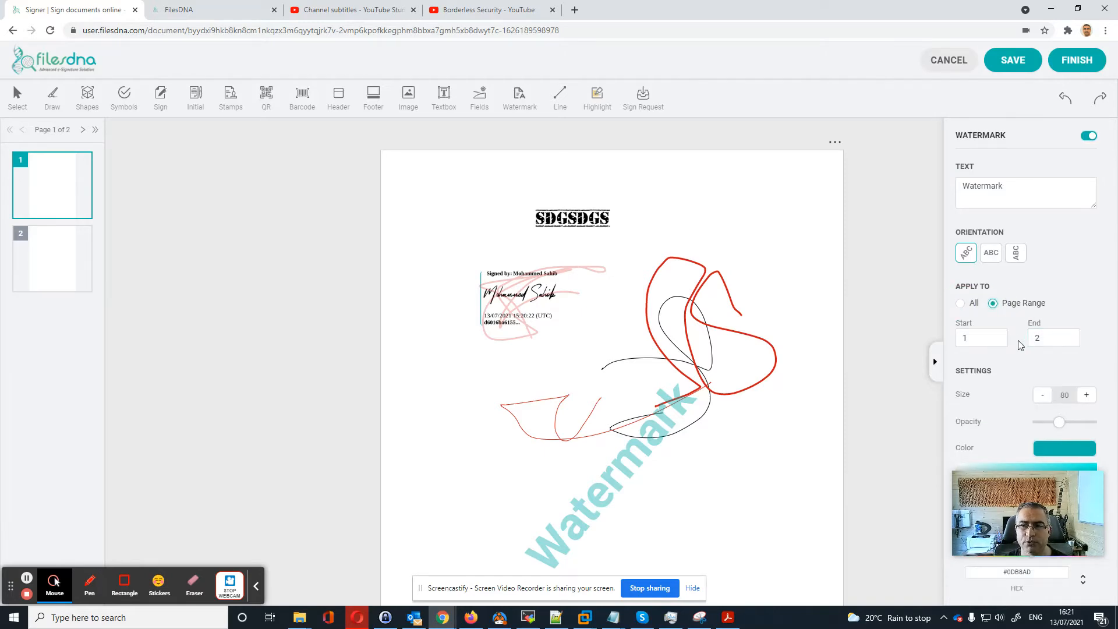
- Reduce the watermark's size to 73 and lower its opacity
click(1043, 395)
click(1044, 397)
click(1043, 395)
click(1042, 396)
click(1042, 396)
click(1055, 425)
mouse_move(1055, 425)
mouse_down()
mouse_move(1081, 421)
mouse_move(1048, 422)
mouse_up()
scroll(1002, 431, down, 2)
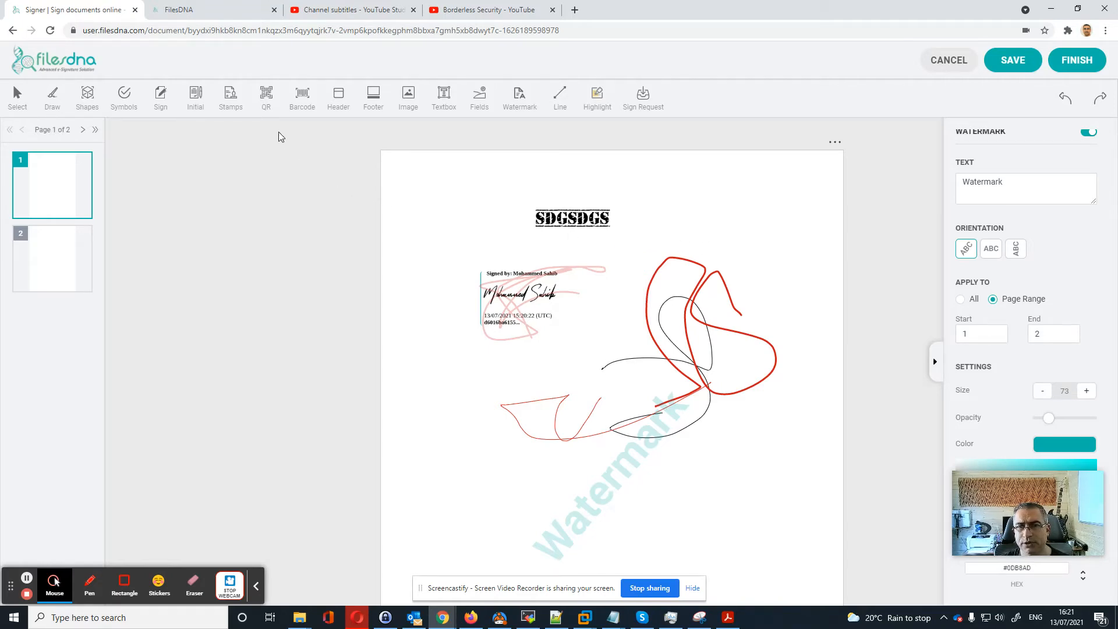
- Insert a QR code below and to the left of the signature on page 1, and save the document
click(266, 97)
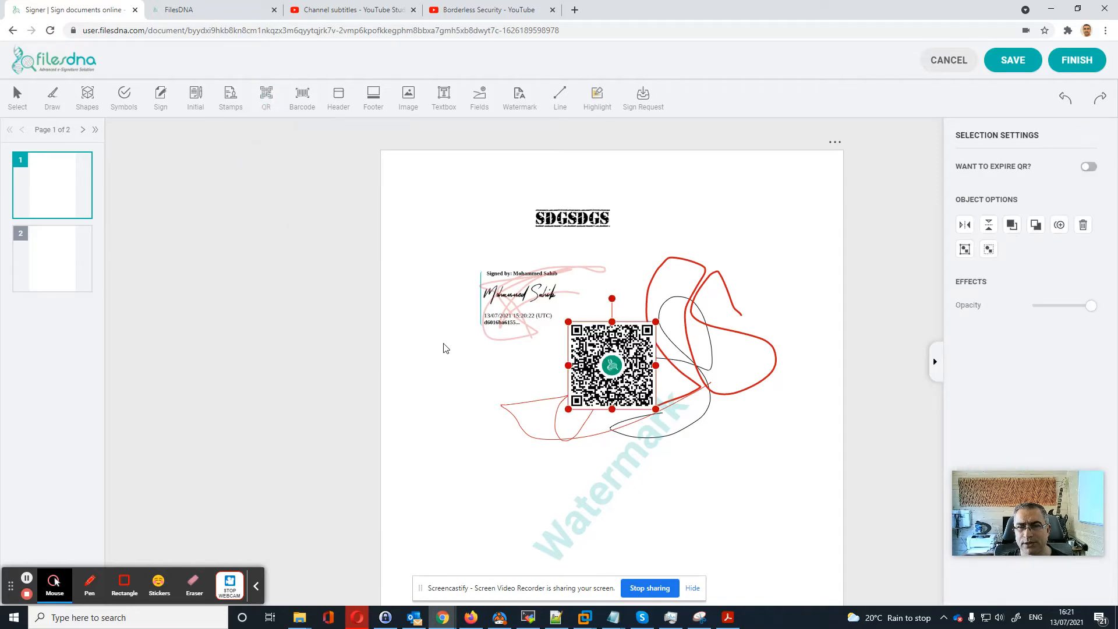
drag(606, 371, 448, 399)
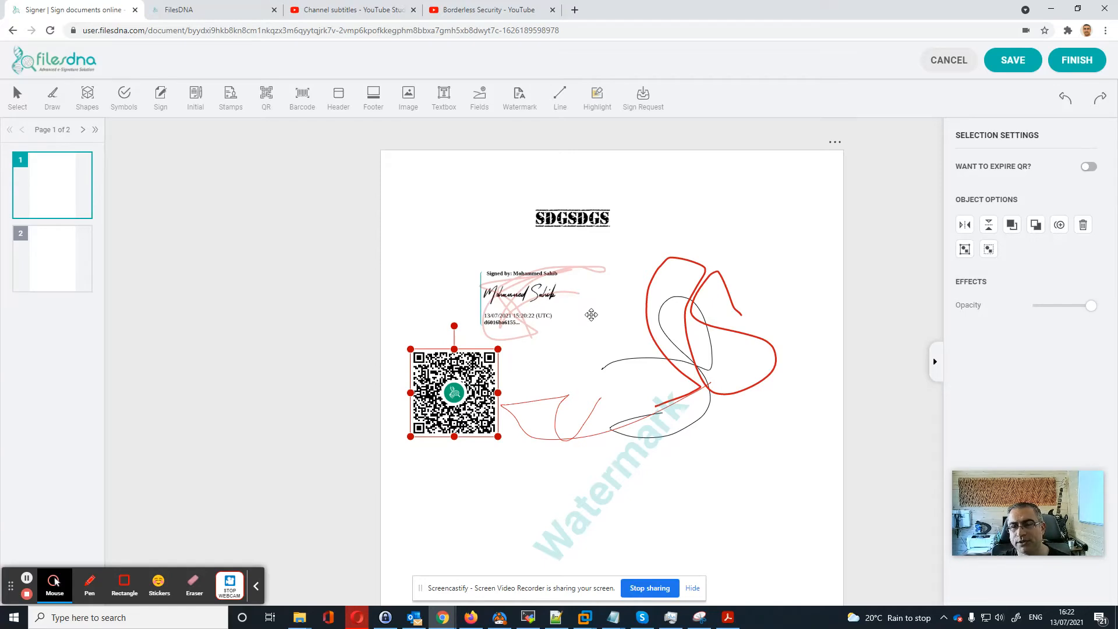
mouse_move(455, 392)
mouse_down()
mouse_move(474, 205)
mouse_move(525, 300)
mouse_move(455, 364)
mouse_move(453, 381)
mouse_up()
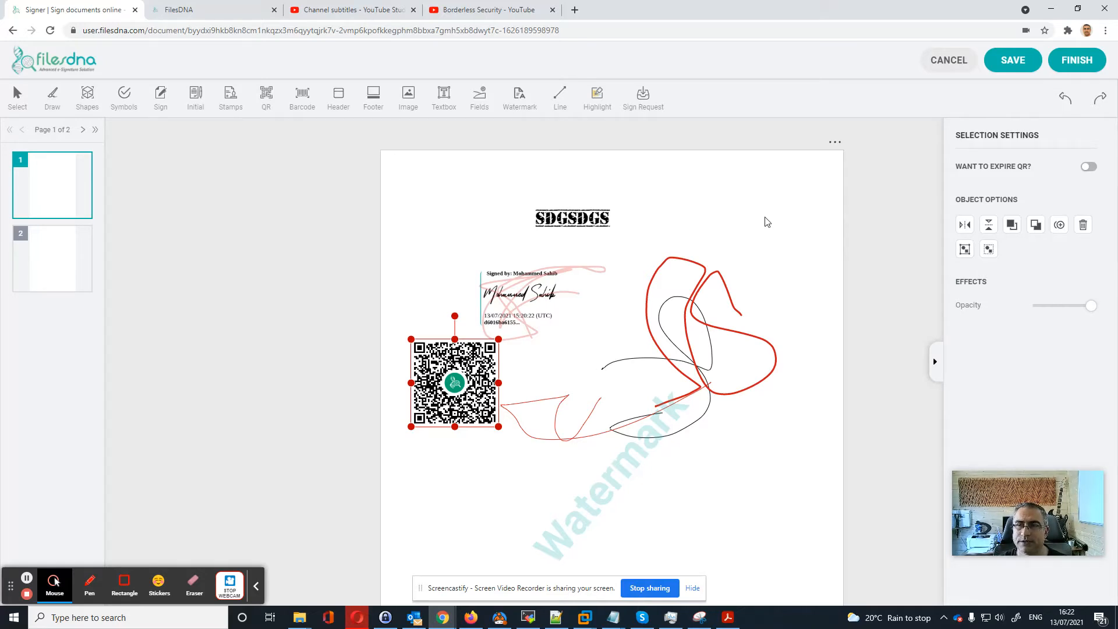
click(1015, 63)
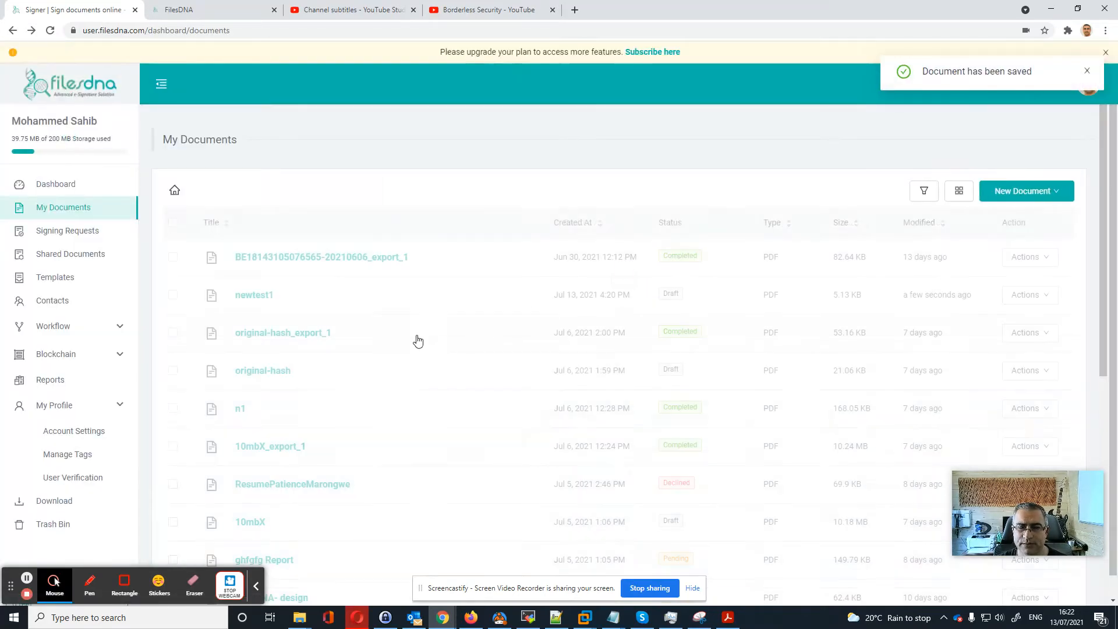
- Find the newtest1 document in the My Documents list and reopen it for editing
scroll(362, 367, down, 8)
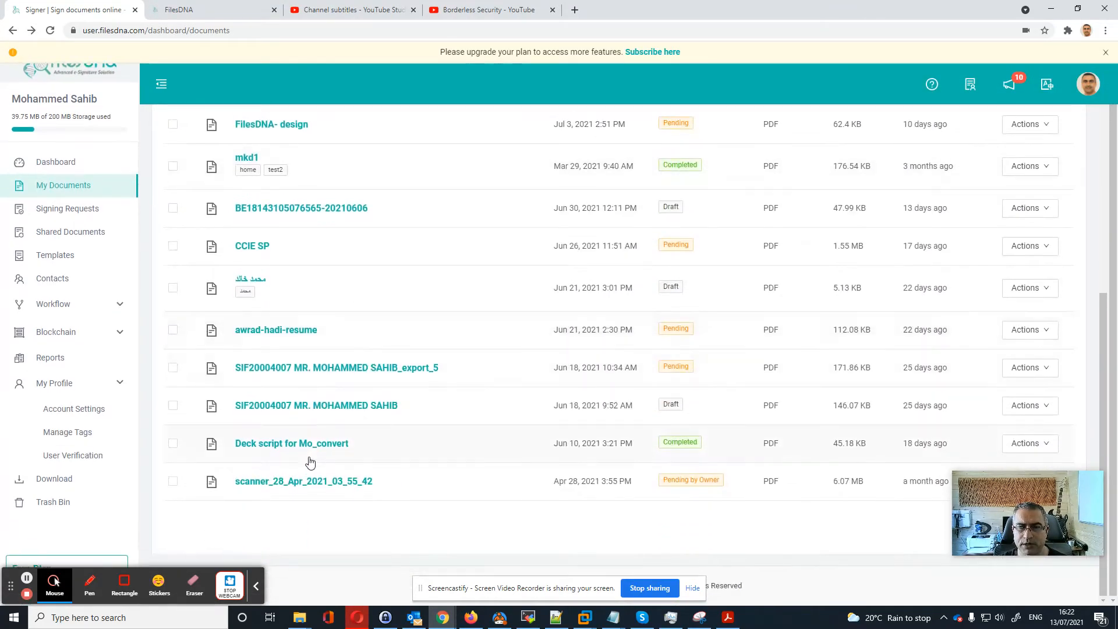
scroll(313, 417, up, 5)
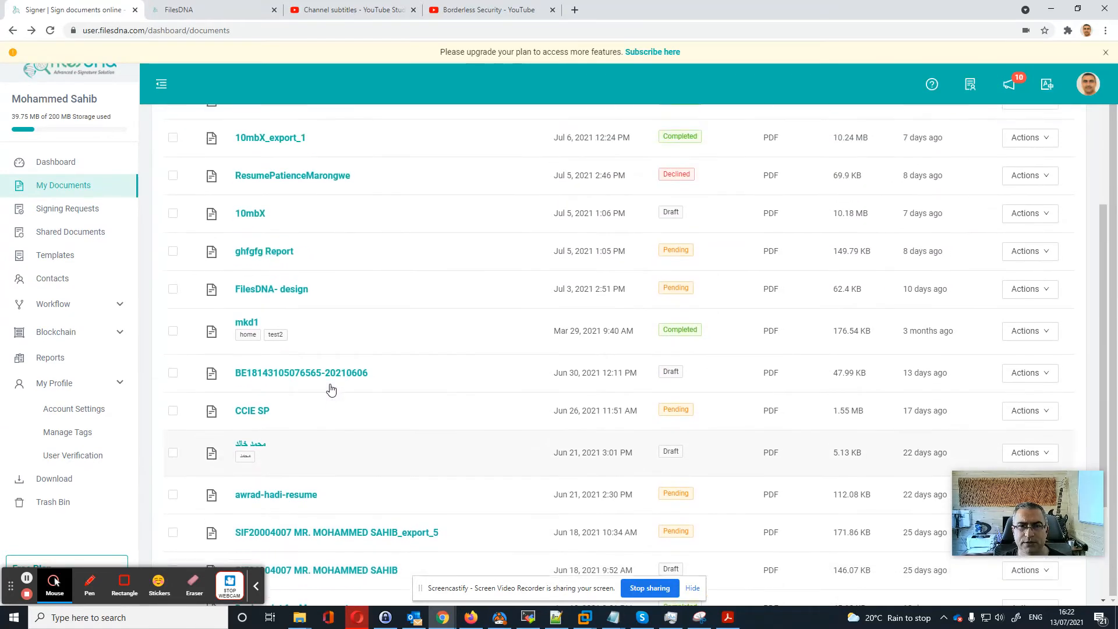
scroll(332, 389, up, 1)
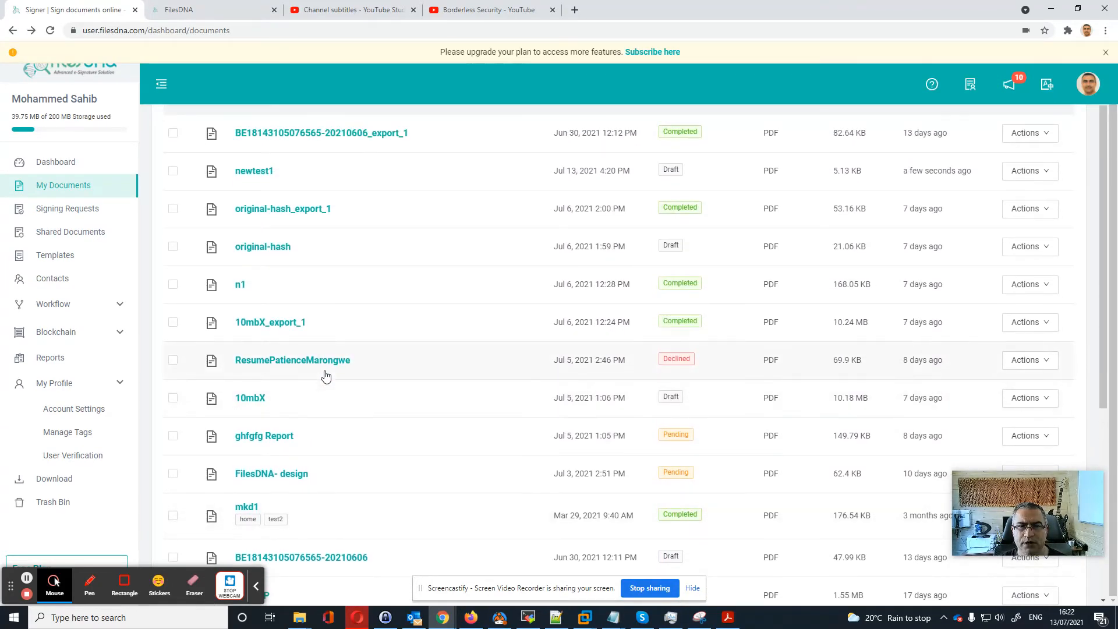
scroll(329, 372, up, 1)
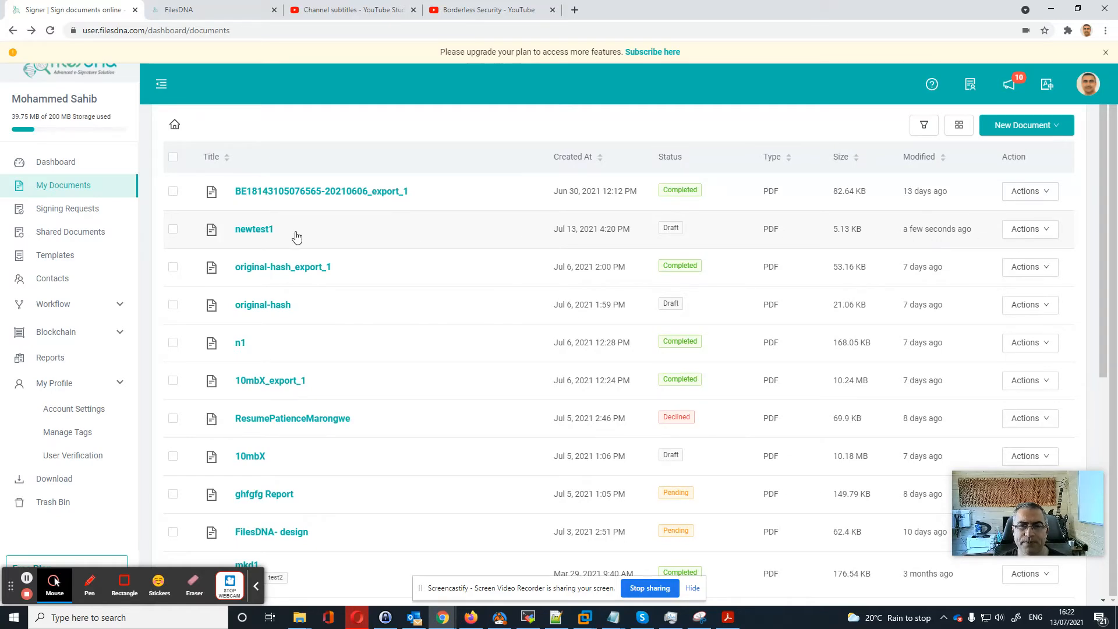
right_click(259, 233)
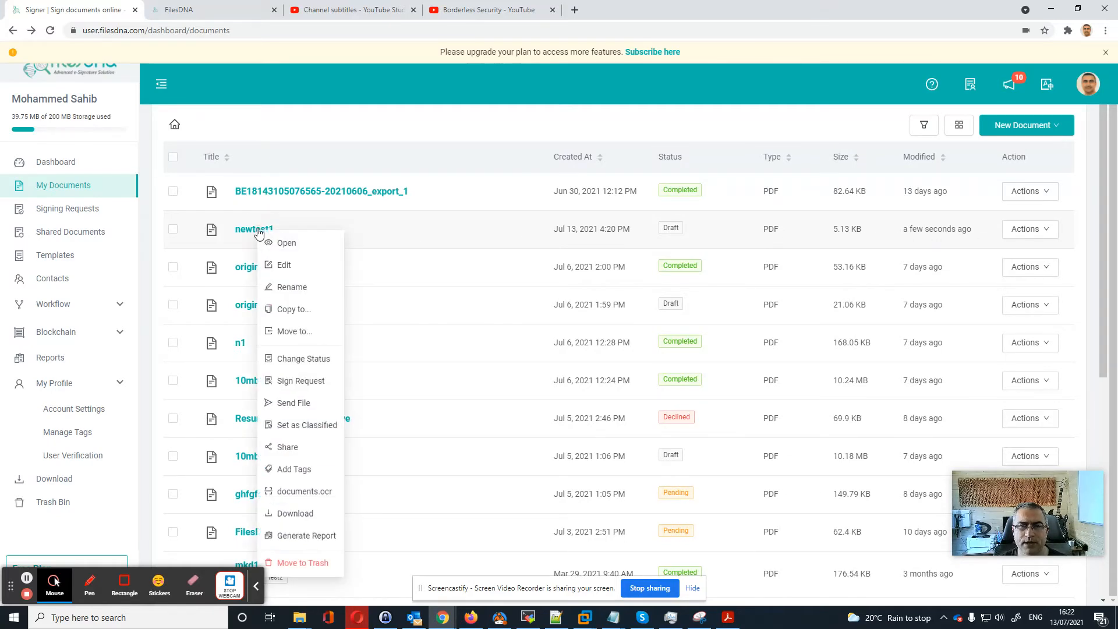
click(284, 265)
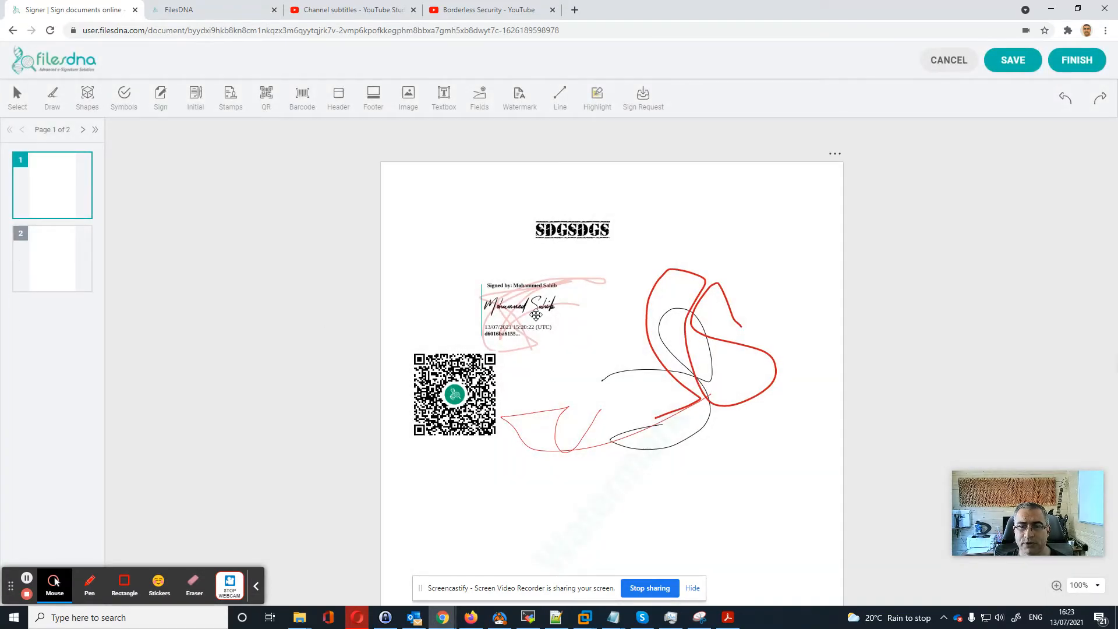
- Separate the signature from the pale red scribble, shift the thick red strokes slightly up, and move the thin red curve lower
click(527, 308)
mouse_move(559, 307)
mouse_down()
mouse_move(583, 325)
mouse_move(529, 281)
mouse_up()
mouse_move(653, 340)
mouse_down()
mouse_move(697, 324)
mouse_move(664, 324)
mouse_up()
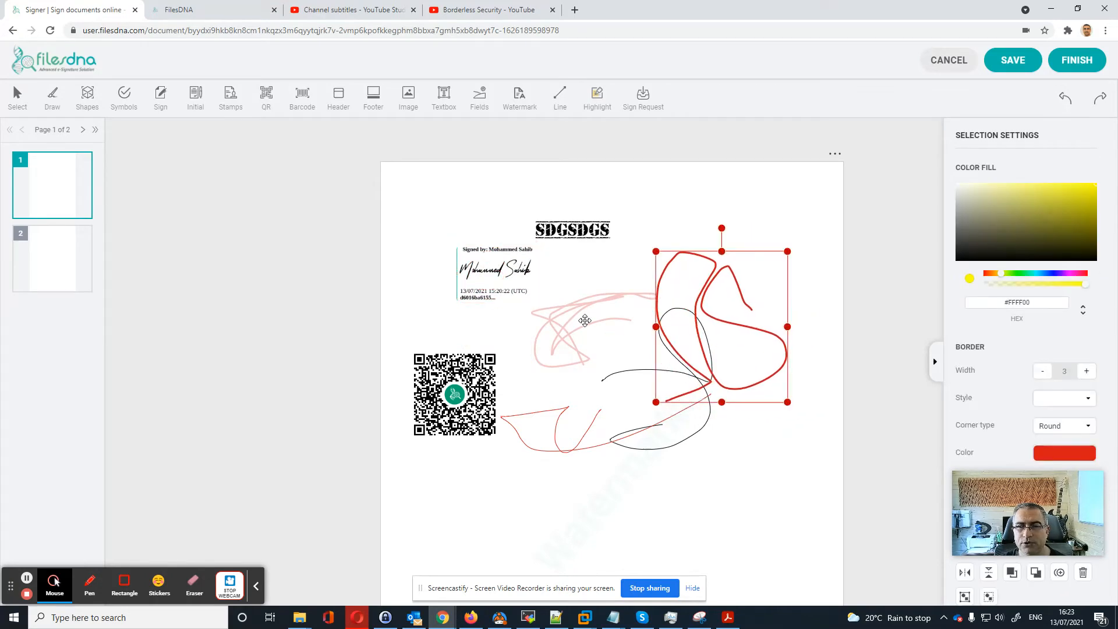
drag(586, 320, 590, 354)
drag(587, 430, 571, 477)
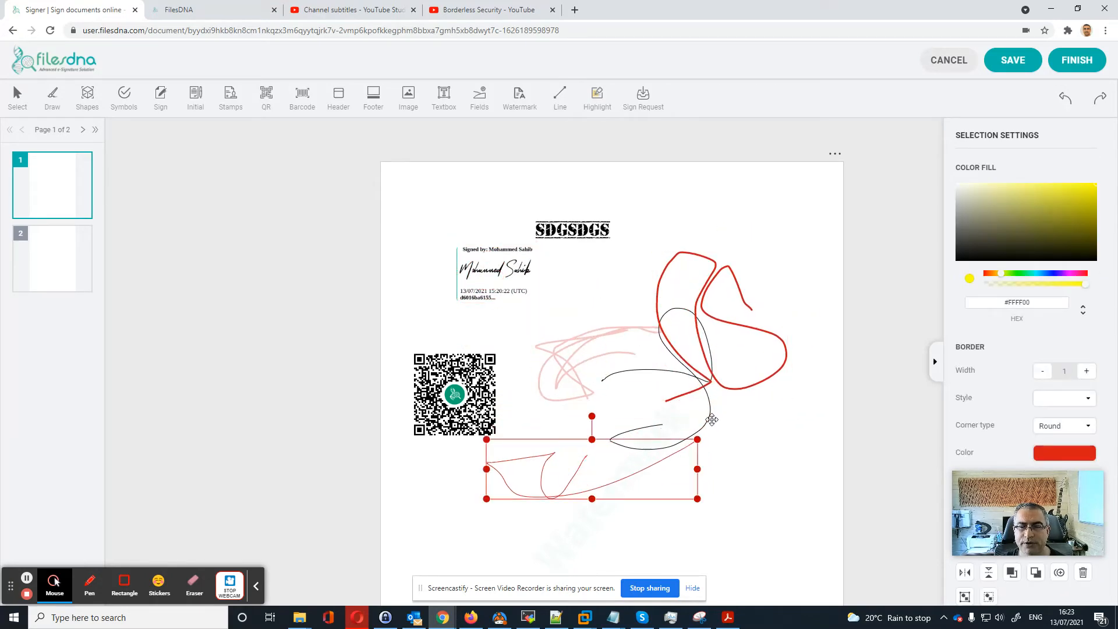
- Move the black curve down and right, raise and shrink the thick red strokes, and shift the textbox up and right
drag(711, 418, 741, 429)
drag(714, 279, 728, 254)
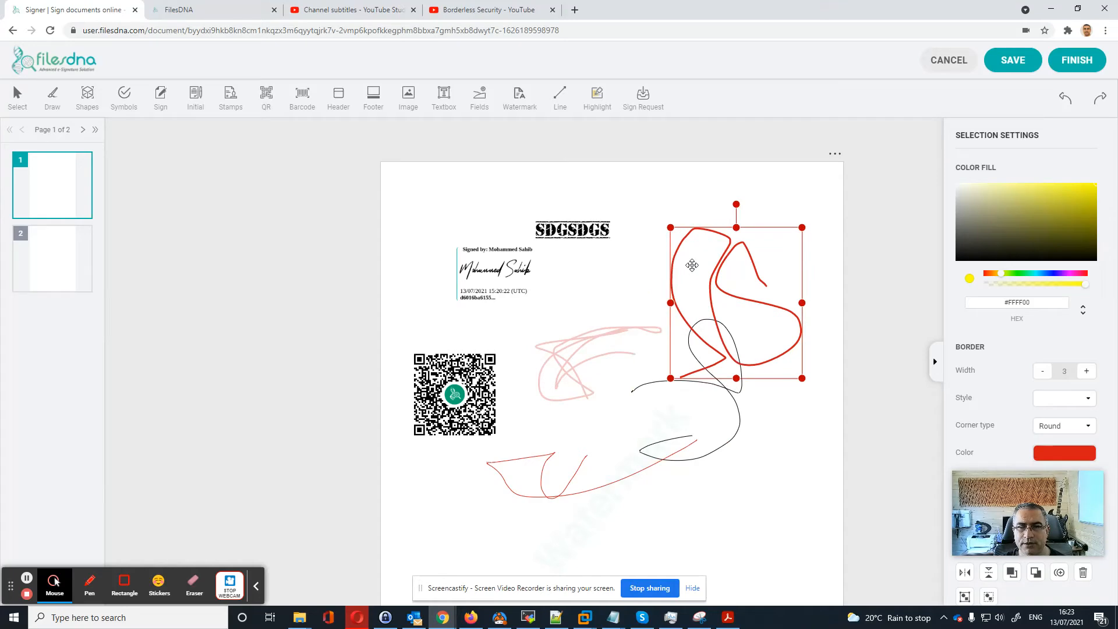
mouse_move(669, 226)
mouse_down()
mouse_move(728, 289)
mouse_move(702, 243)
mouse_up()
drag(597, 230, 638, 211)
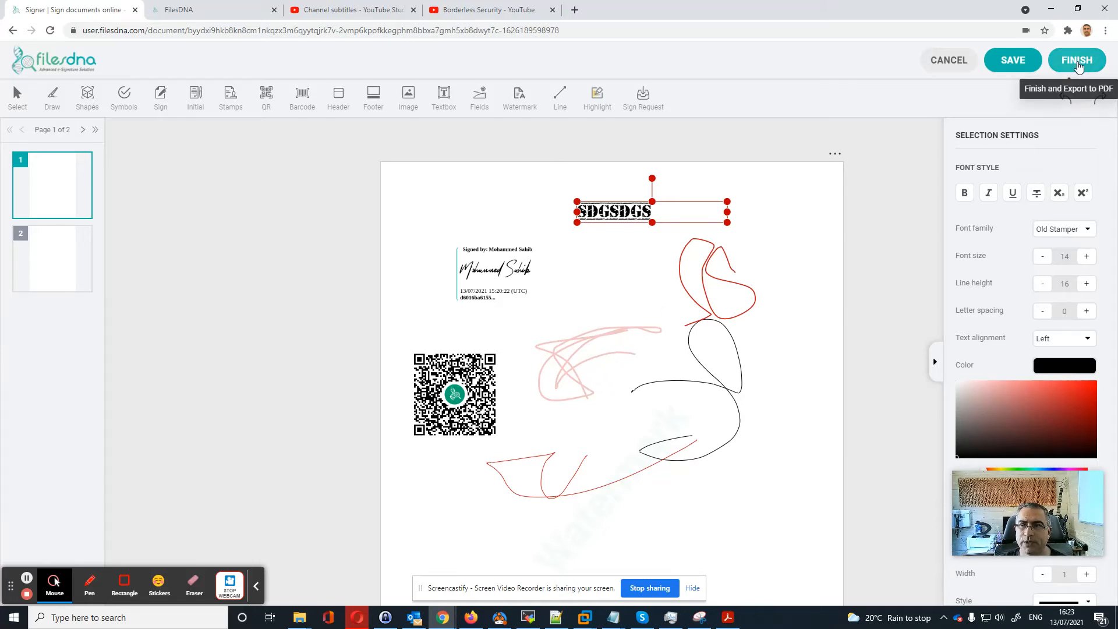
- Finish the document by exporting it to PDF, saving the changes in the current file
click(1076, 63)
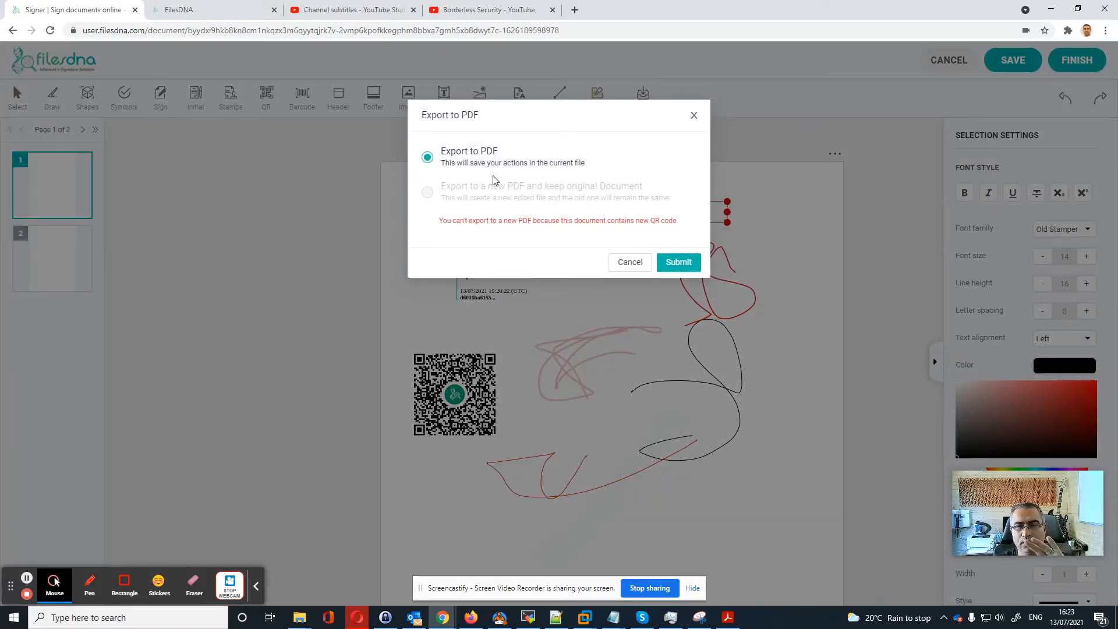
click(681, 265)
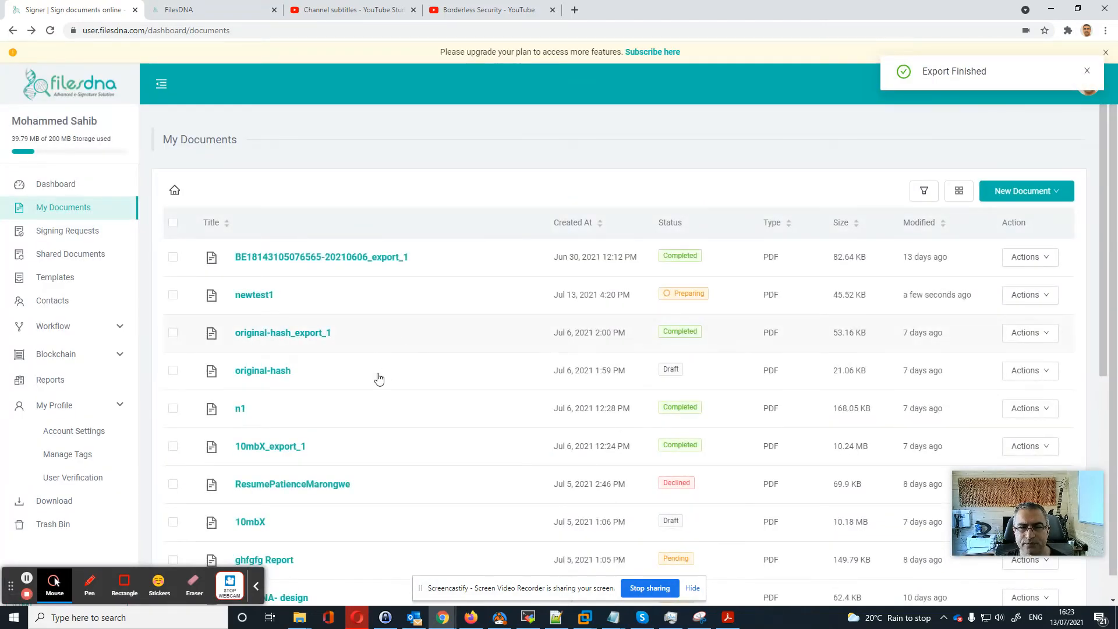
- Look through the My Documents list, then open newtest1 to review its exported page and history
scroll(378, 379, down, 8)
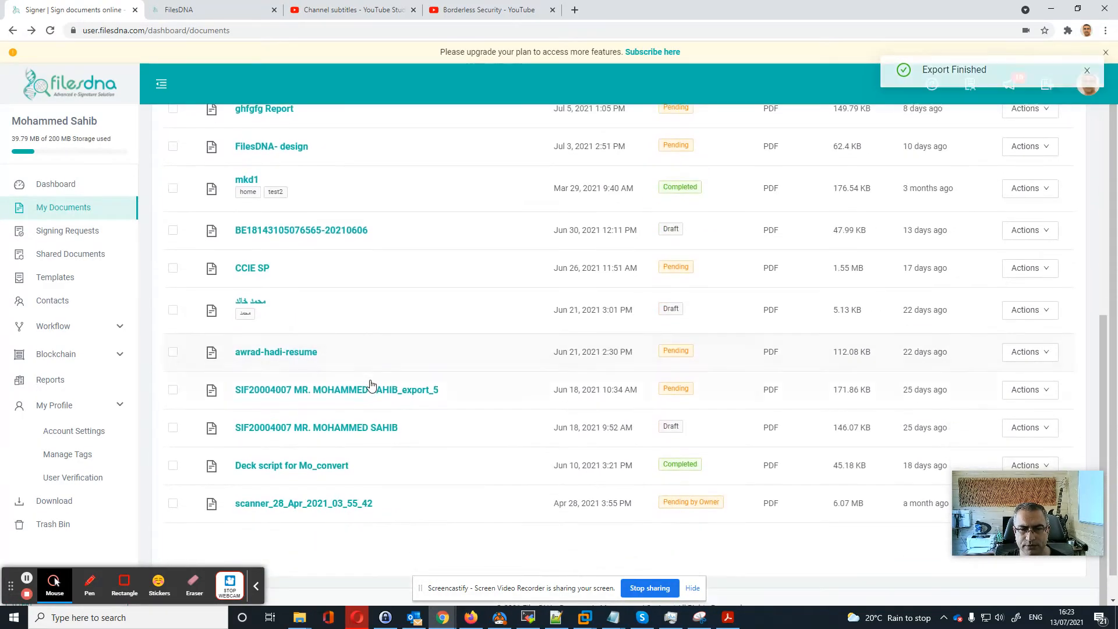
scroll(371, 384, up, 3)
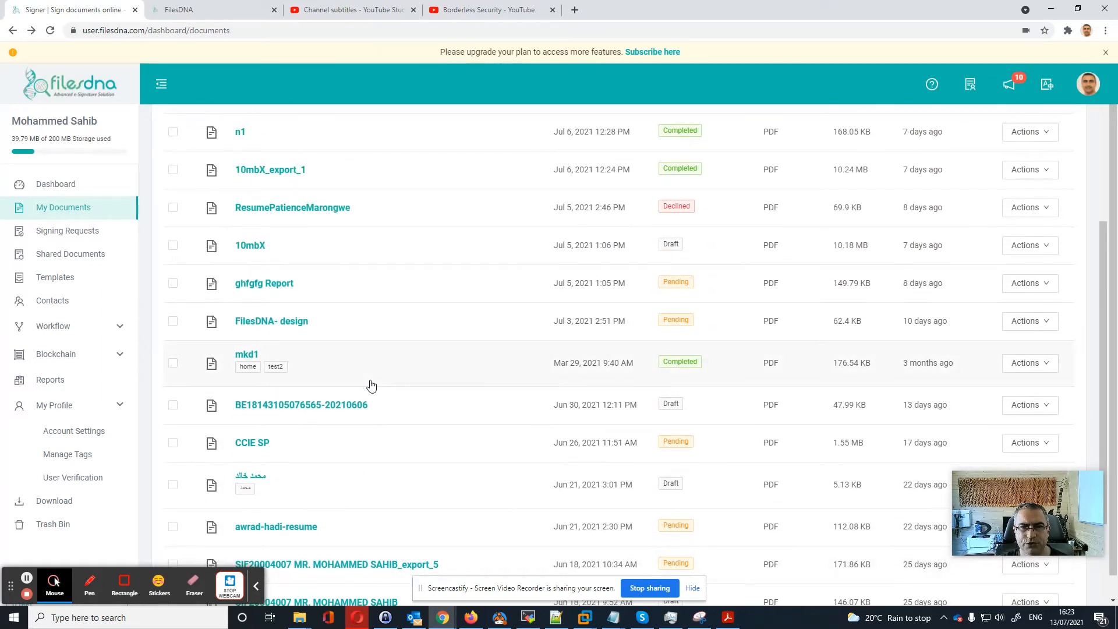
scroll(371, 385, up, 4)
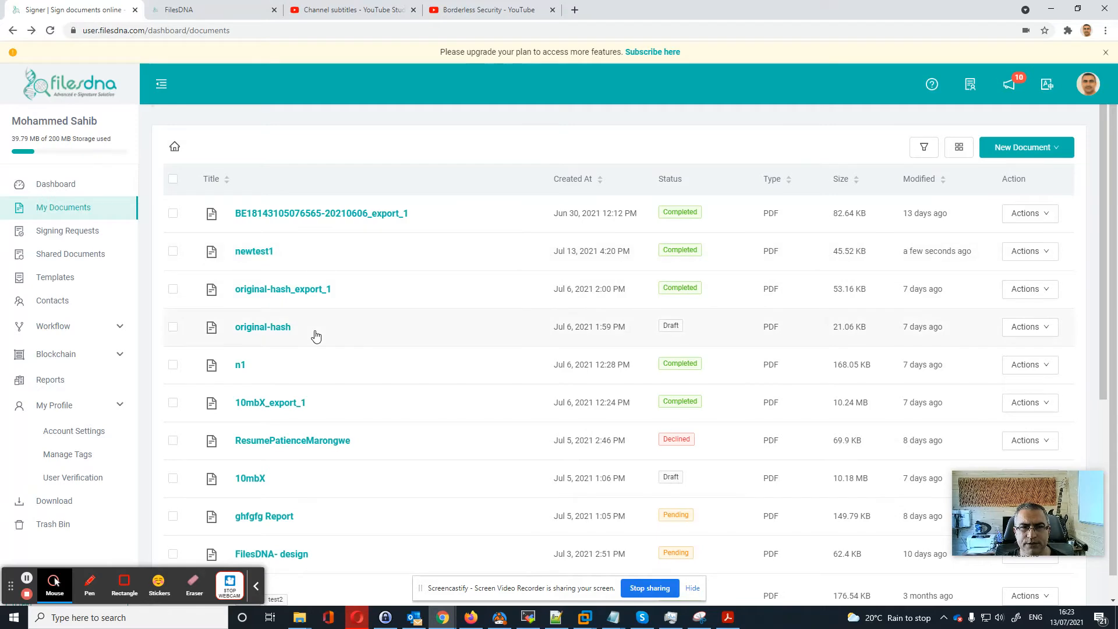
scroll(317, 338, down, 4)
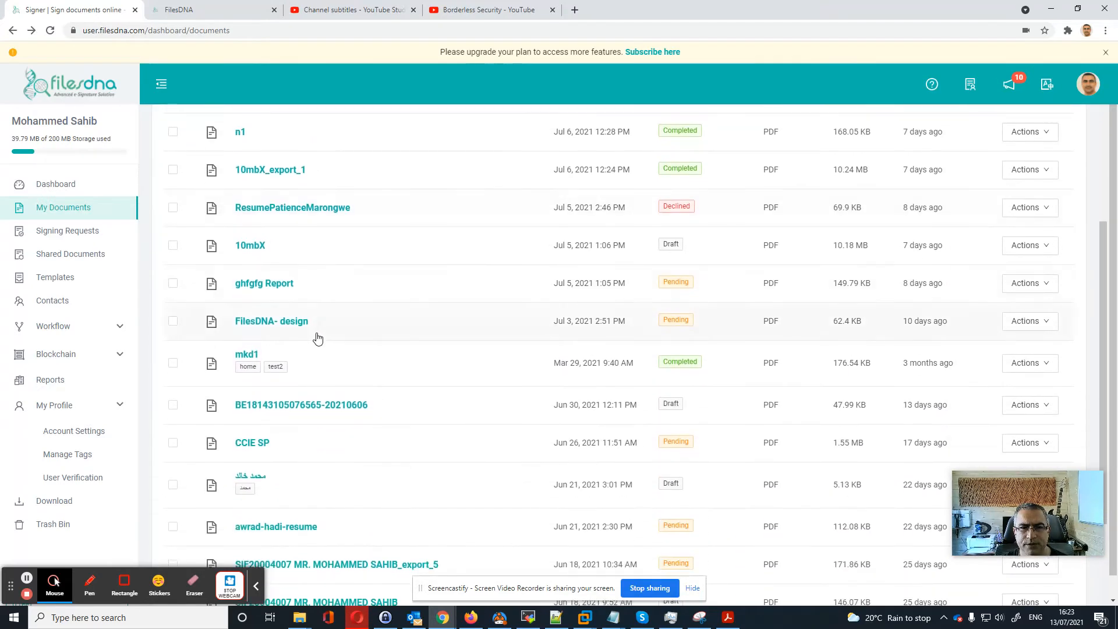
scroll(317, 338, down, 3)
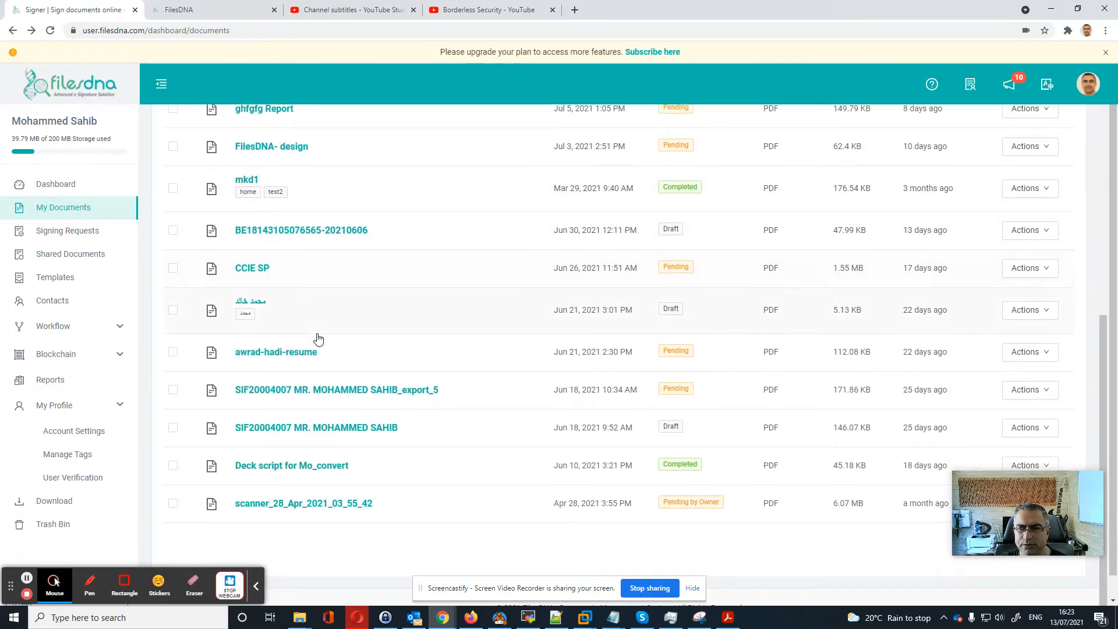
scroll(318, 338, down, 1)
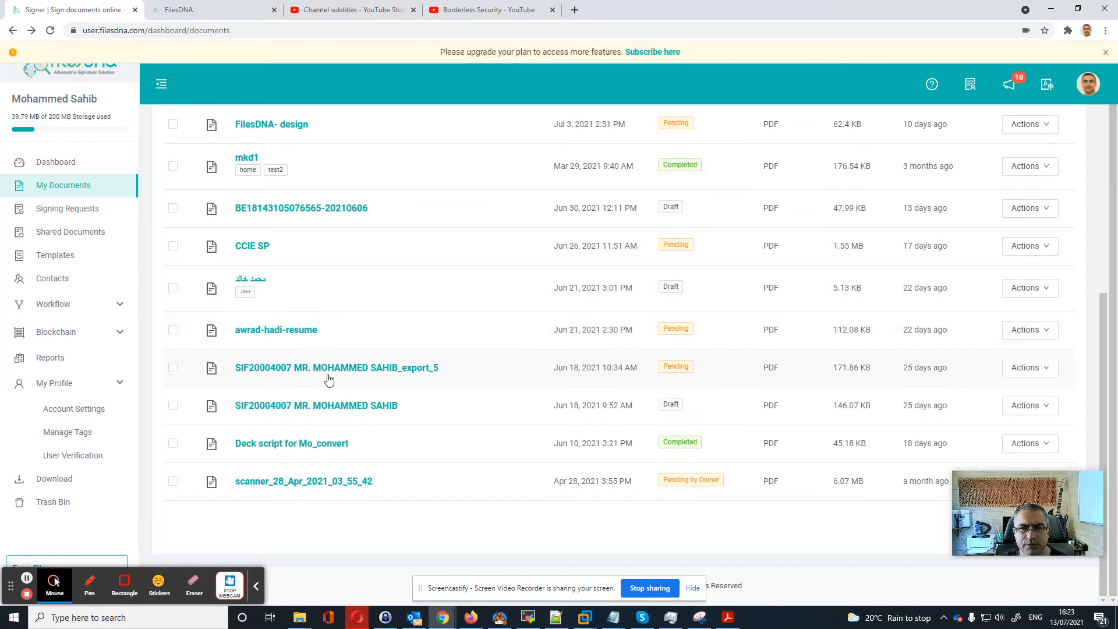
scroll(283, 358, up, 4)
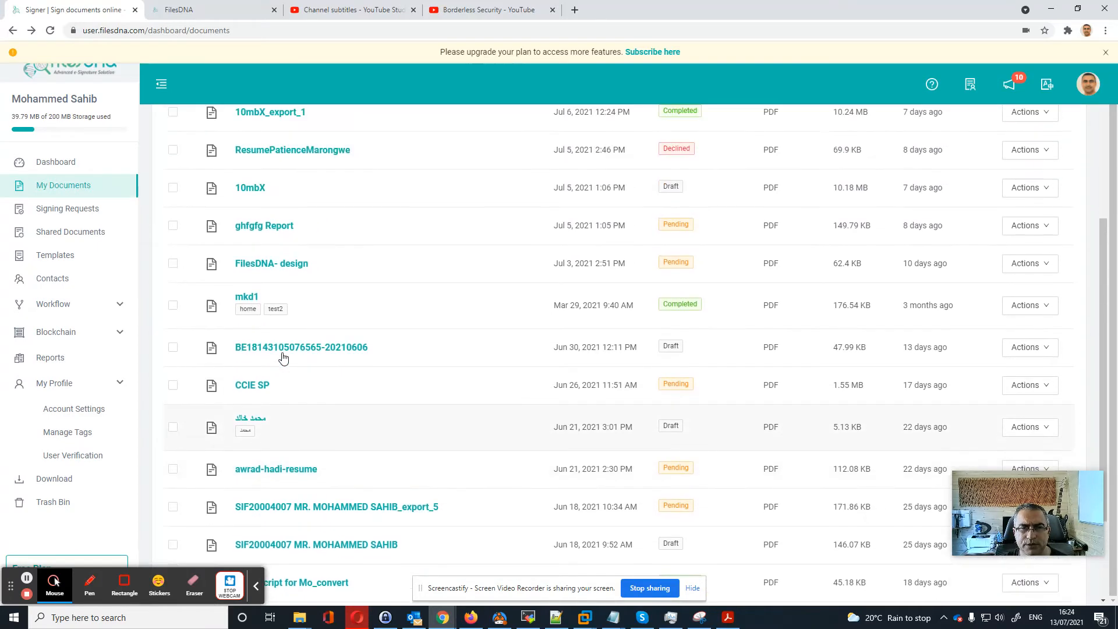
scroll(283, 358, up, 2)
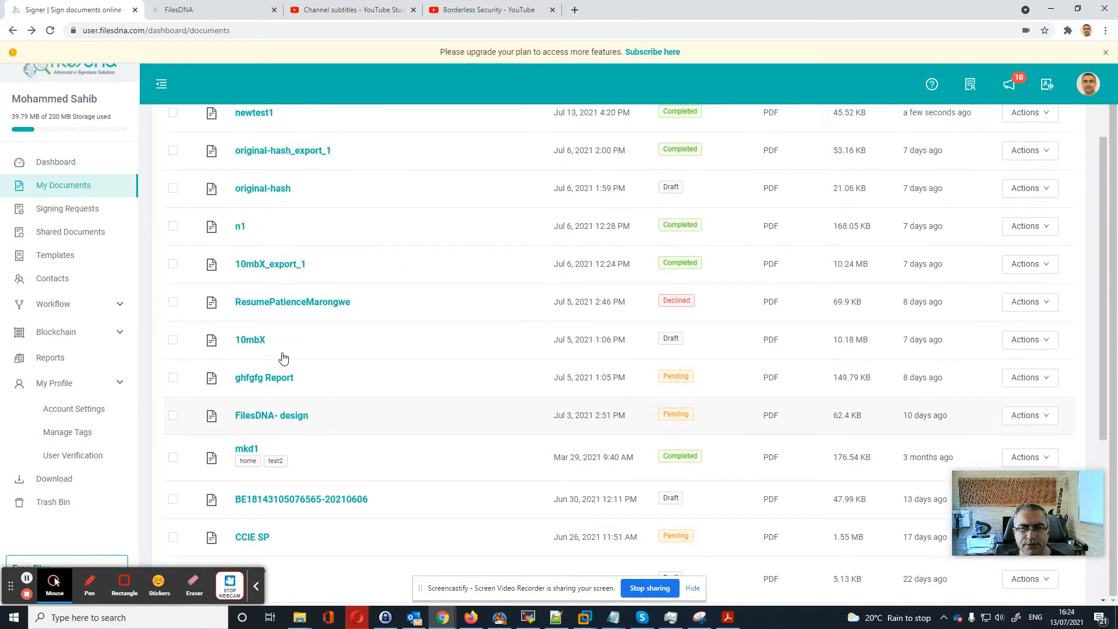
scroll(283, 357, up, 2)
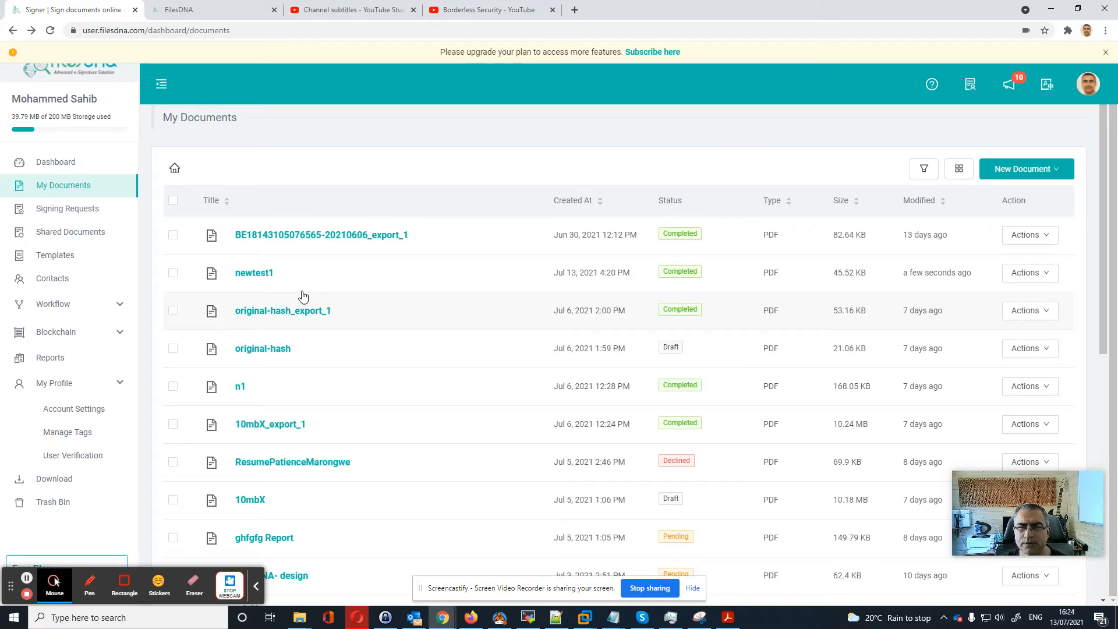
click(260, 274)
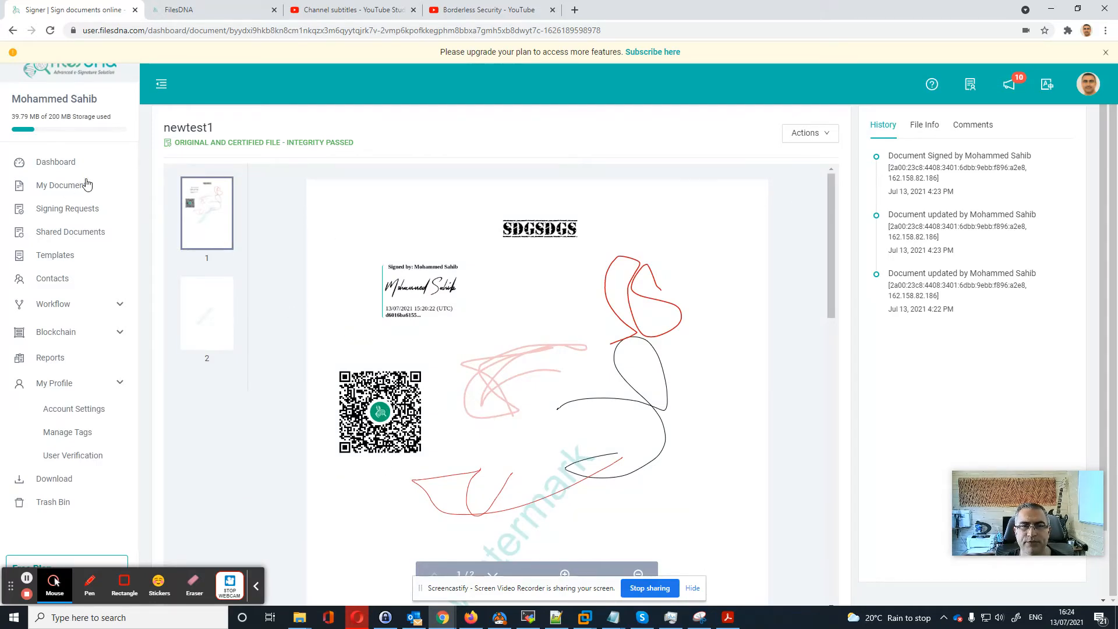
click(64, 185)
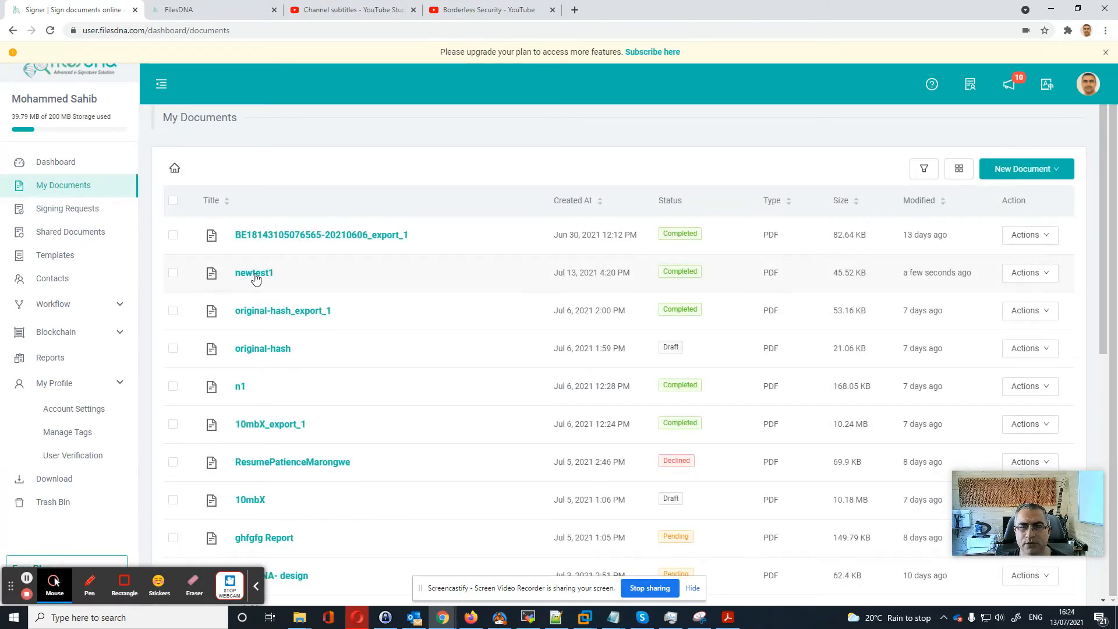
click(254, 273)
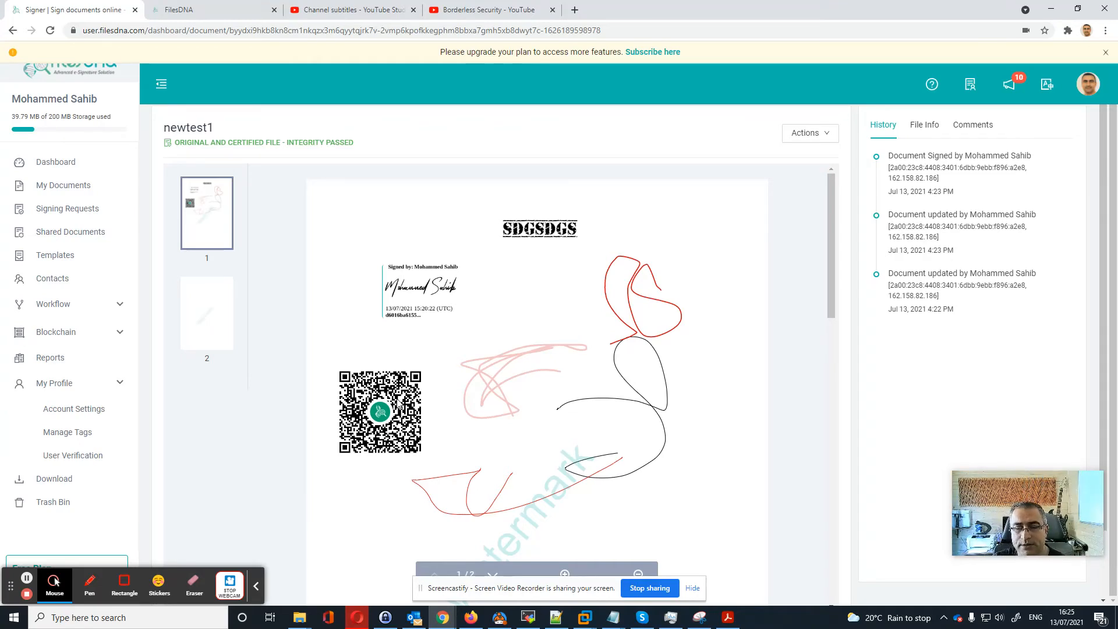
- Review the signing requests and reveal the decline reasons for the declined resume and ggg requests
click(60, 187)
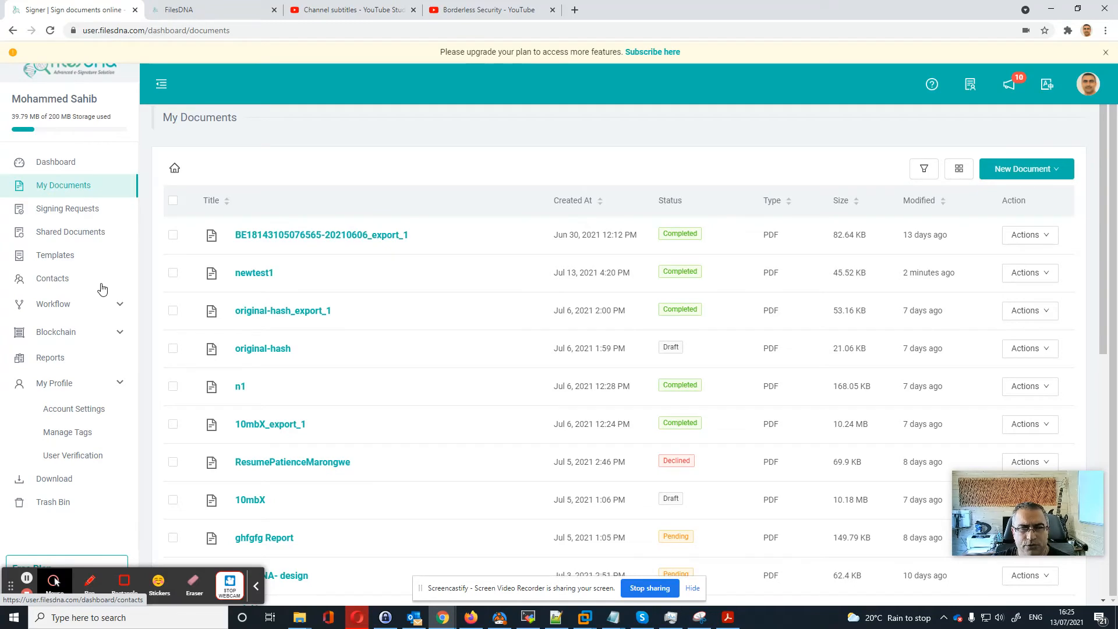
click(58, 334)
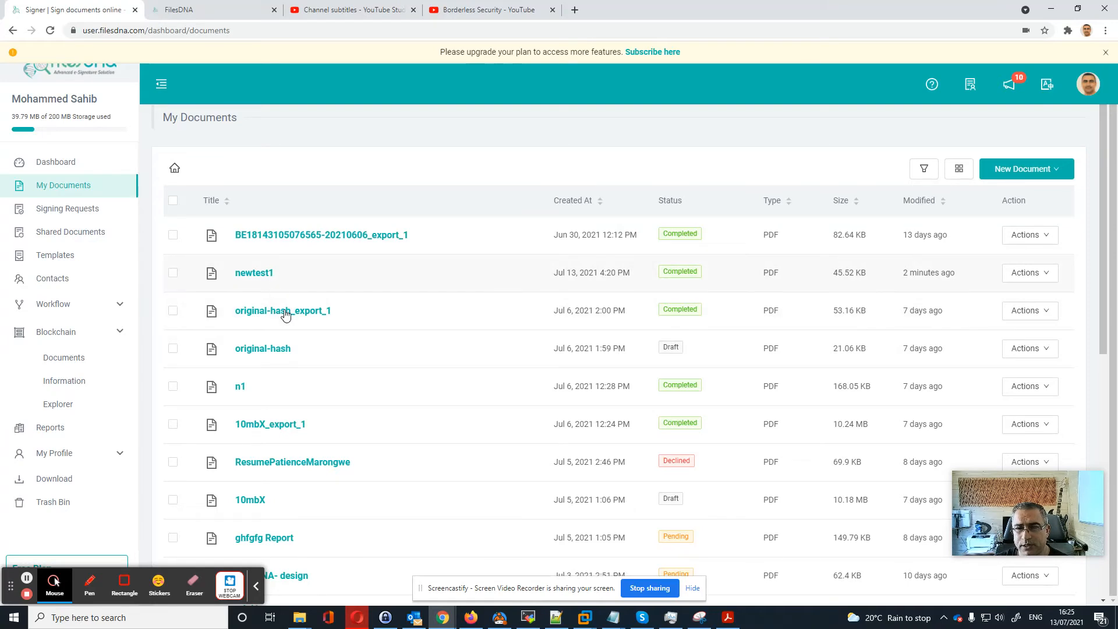
click(70, 214)
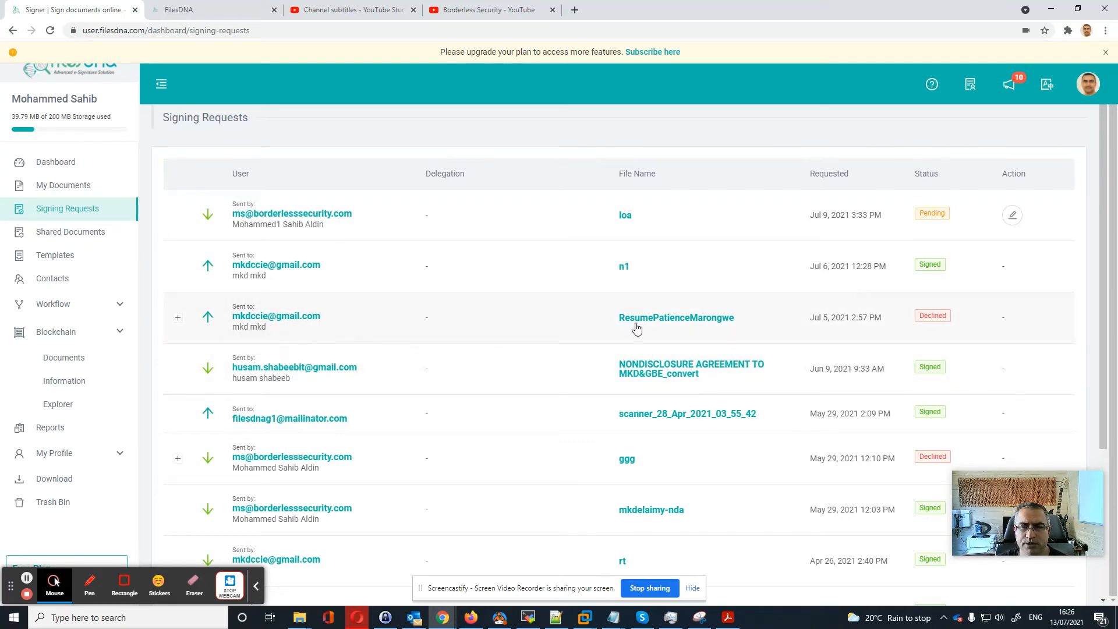
click(177, 317)
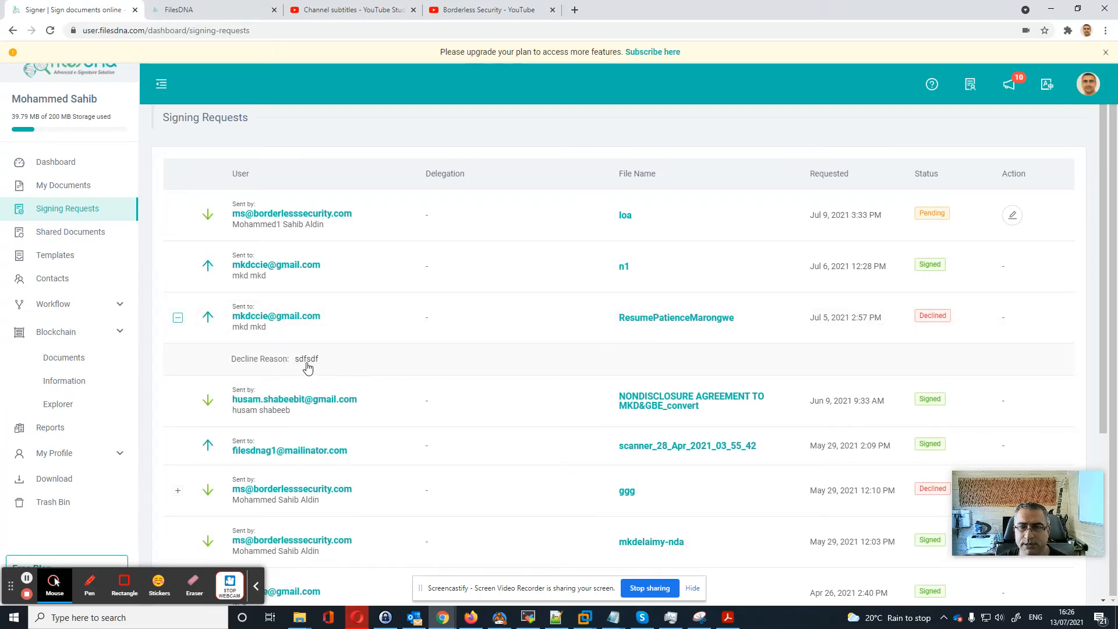
scroll(307, 373, down, 2)
click(177, 373)
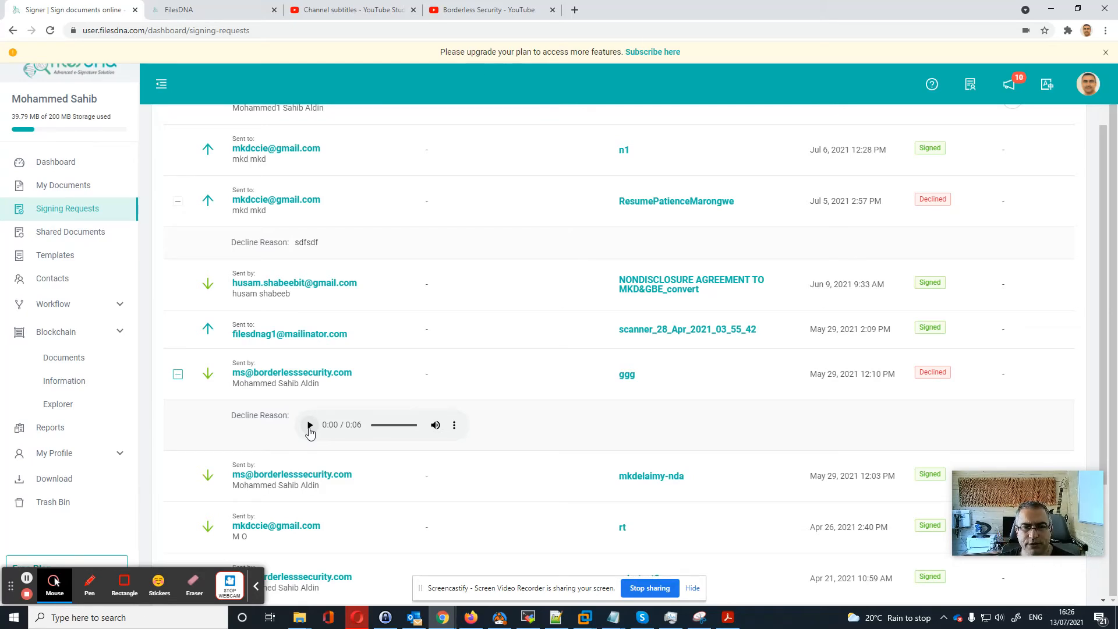
- Open newtest1's blockchain record and examine its signature verification result and block summary in the explorer
click(59, 361)
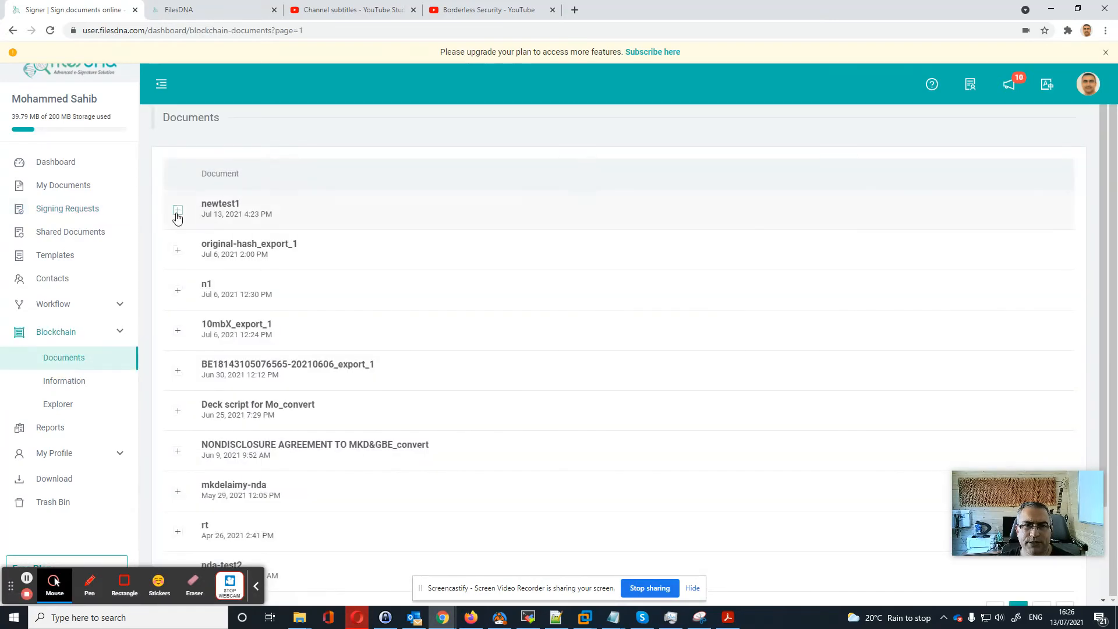
click(179, 214)
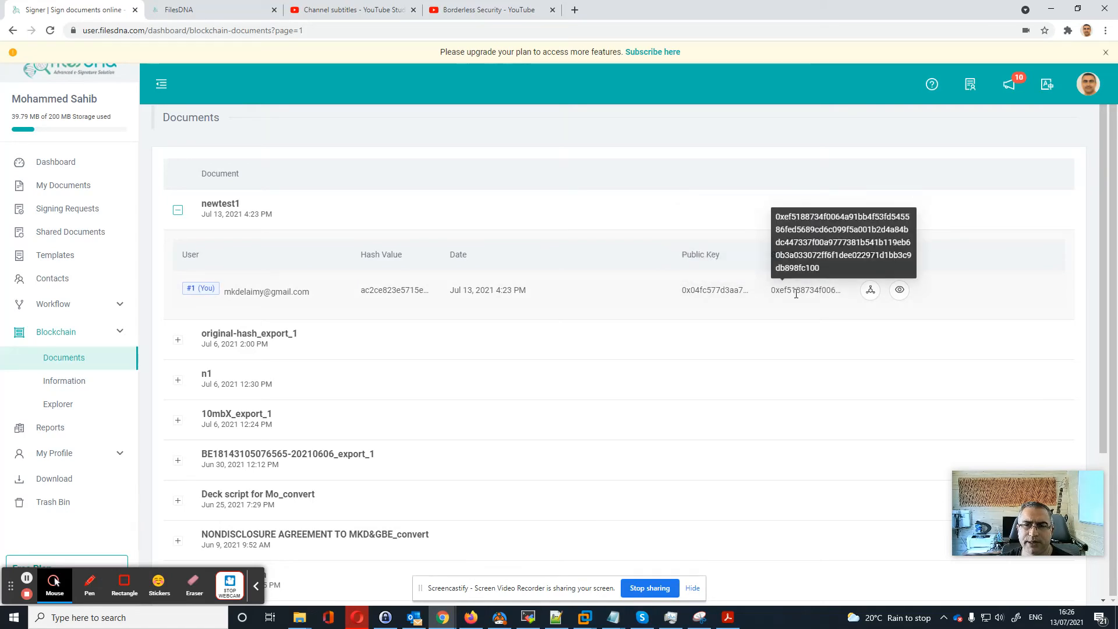
click(871, 291)
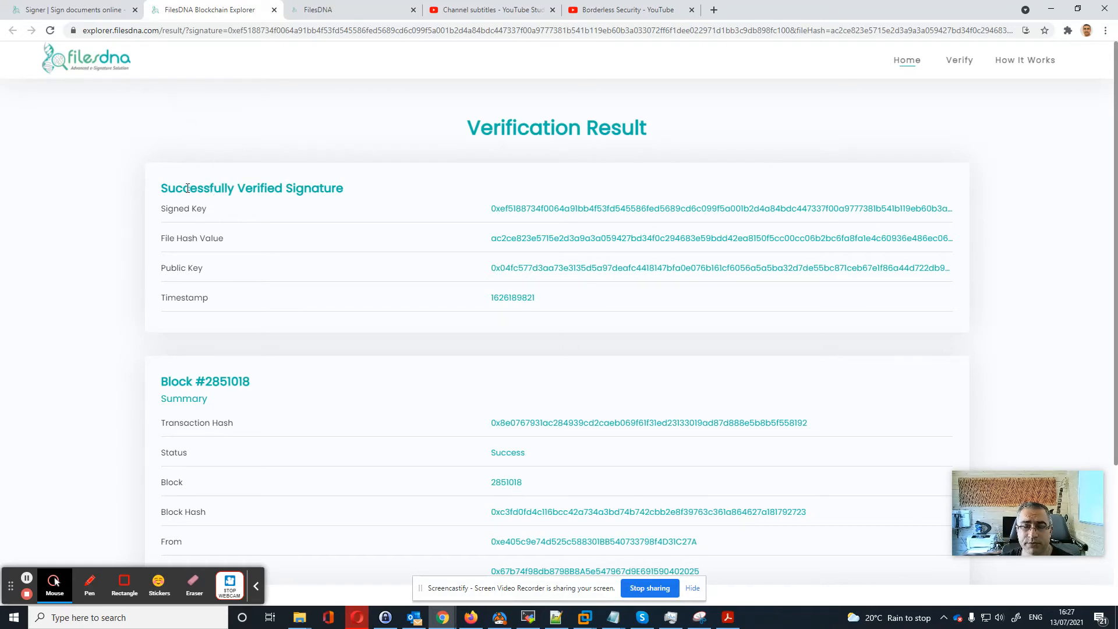
drag(162, 188, 314, 188)
click(333, 189)
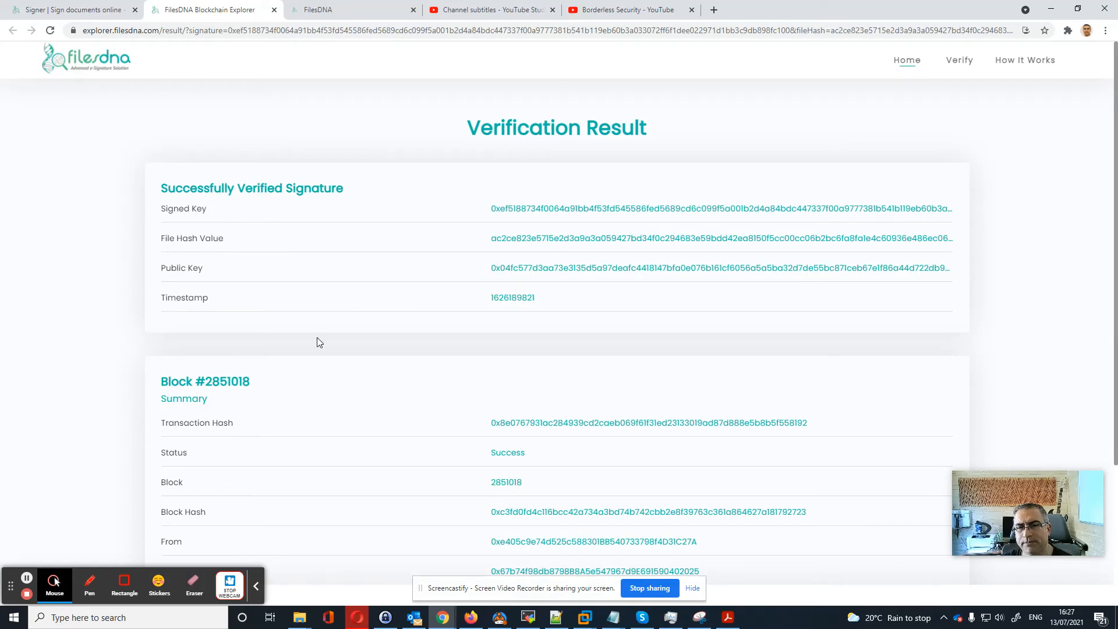
scroll(314, 341, down, 3)
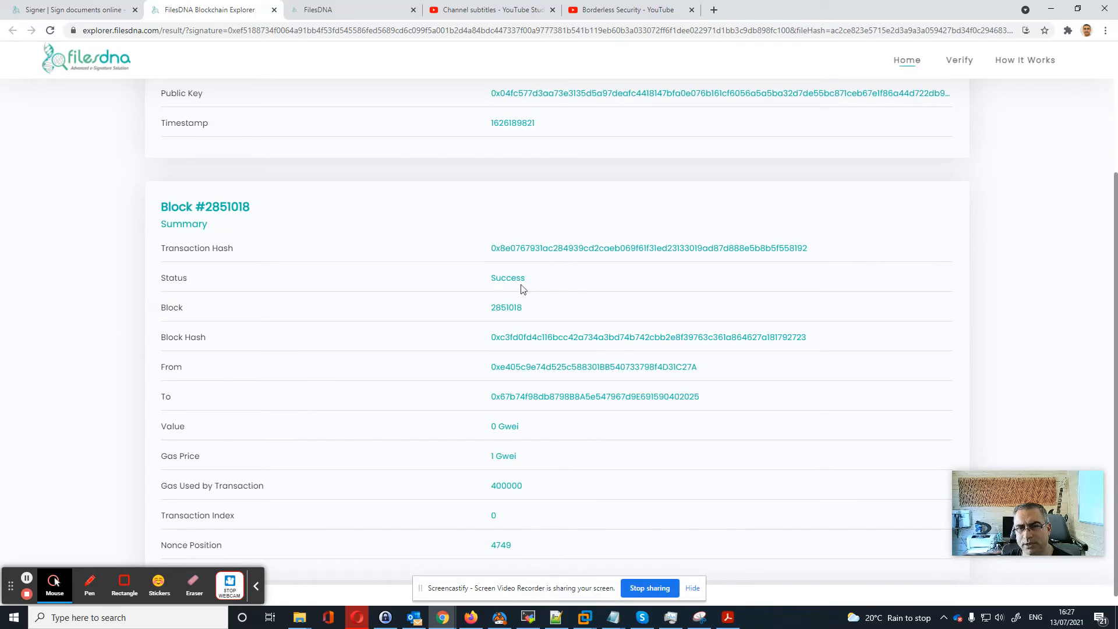
scroll(511, 398, up, 3)
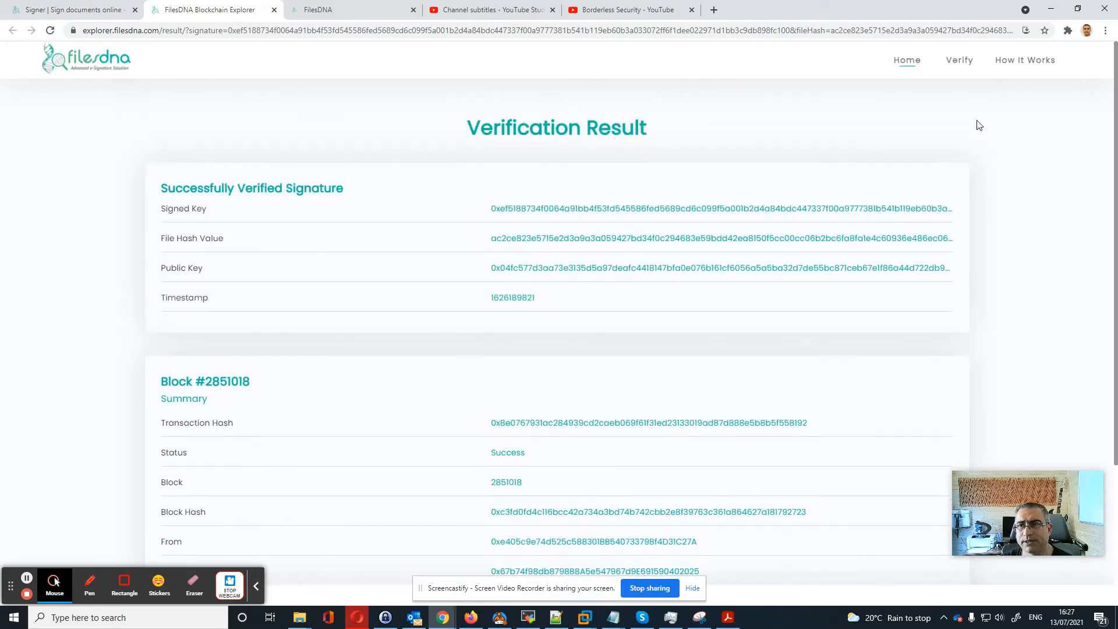
- View the explorer's document verification form, then load the explorer.filesdna.com home page to see the latest blocks
click(959, 60)
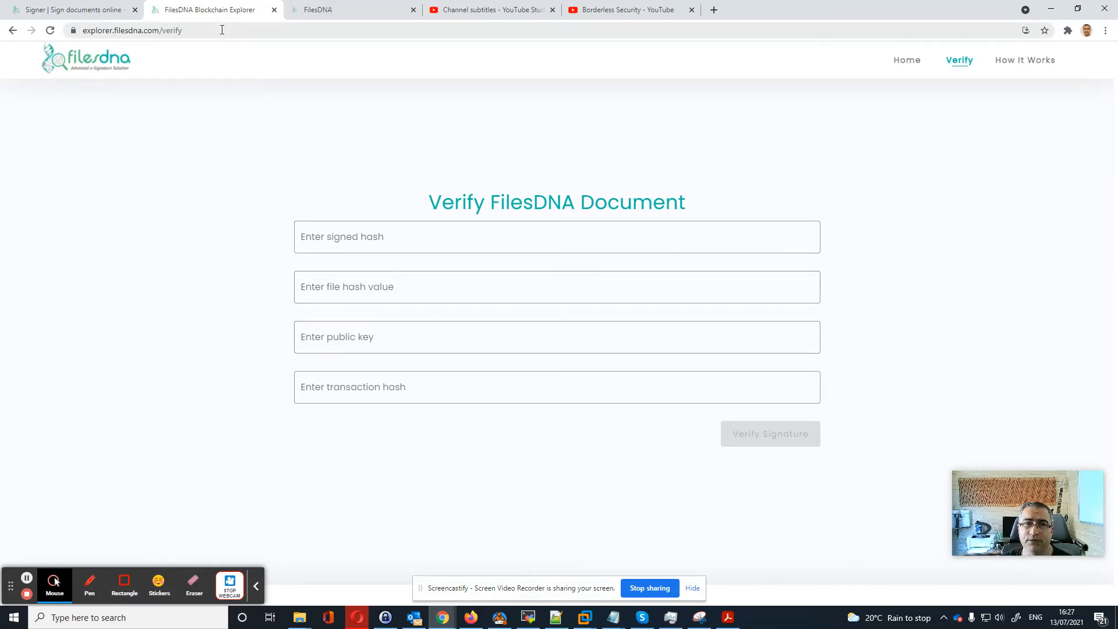
click(193, 30)
key(End)
drag(189, 31, 312, 34)
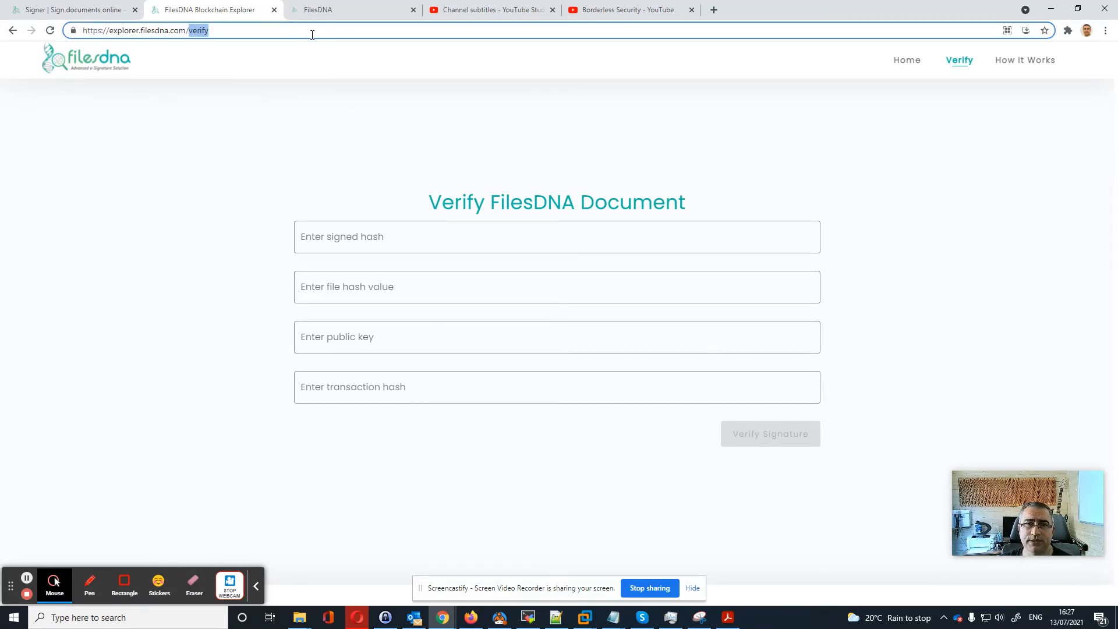
key(BackSpace)
key(Return)
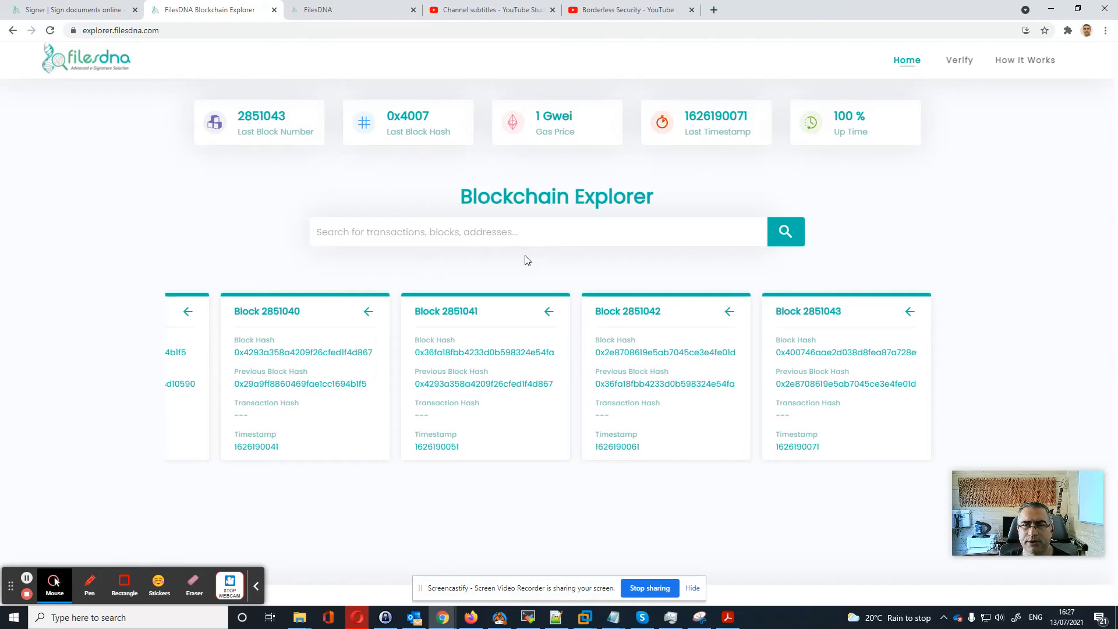
- Return to the signer dashboard, view the account's blockchain information, and briefly open the explorer from there before closing it
click(85, 15)
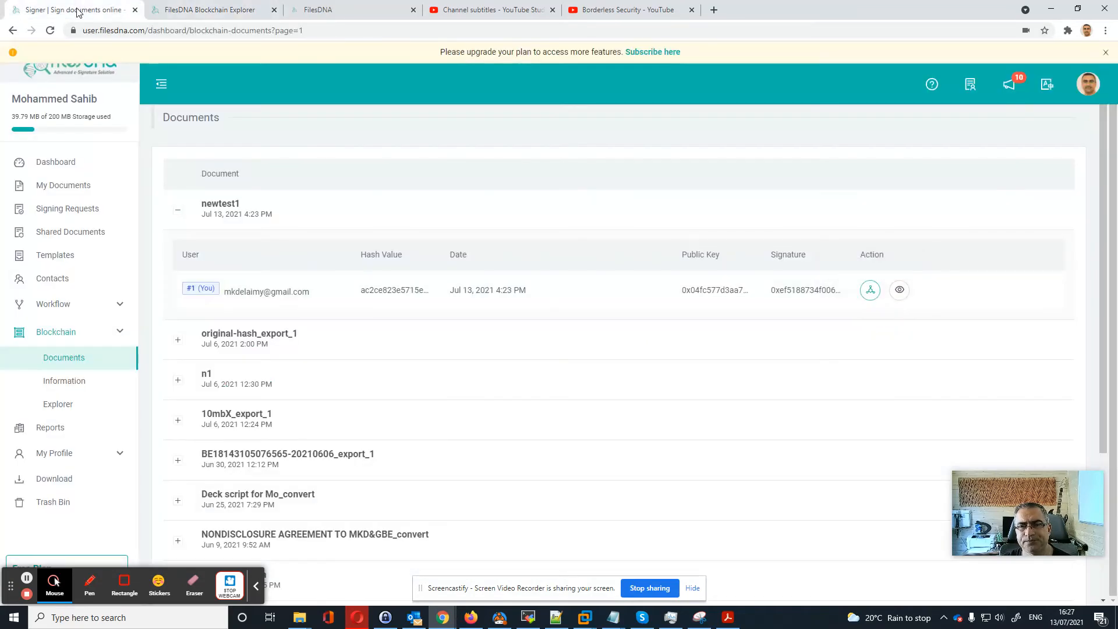
click(69, 382)
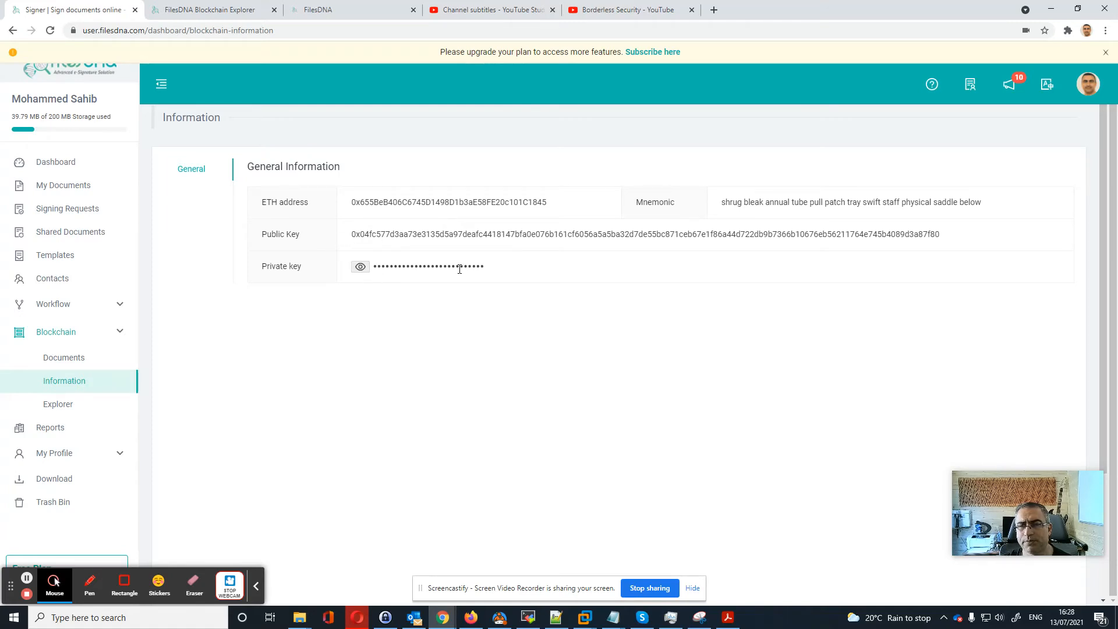
click(57, 405)
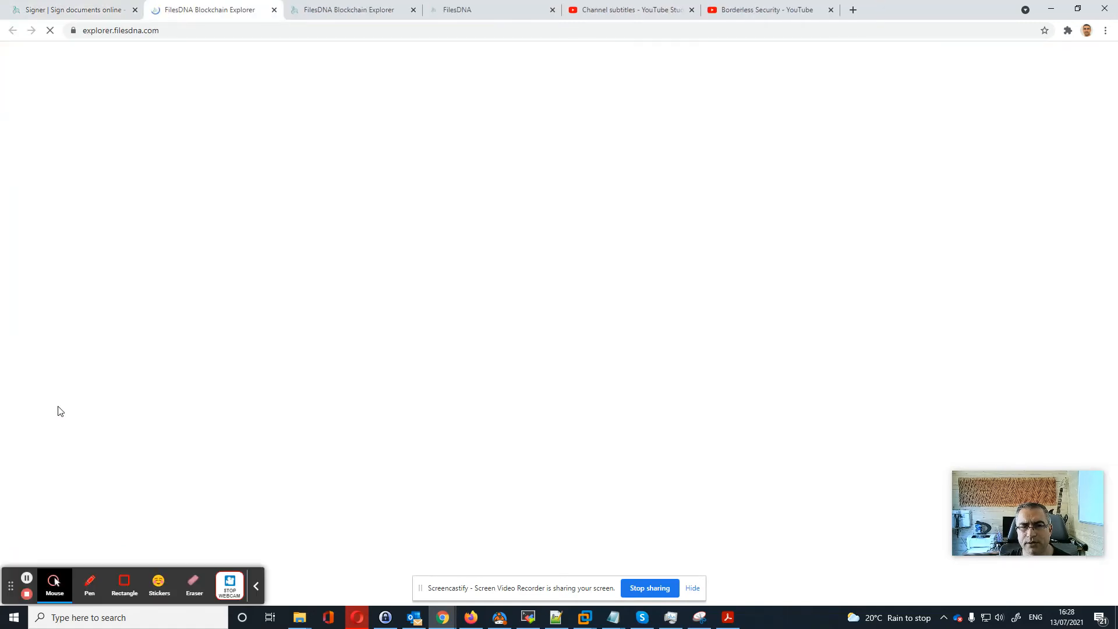
click(275, 10)
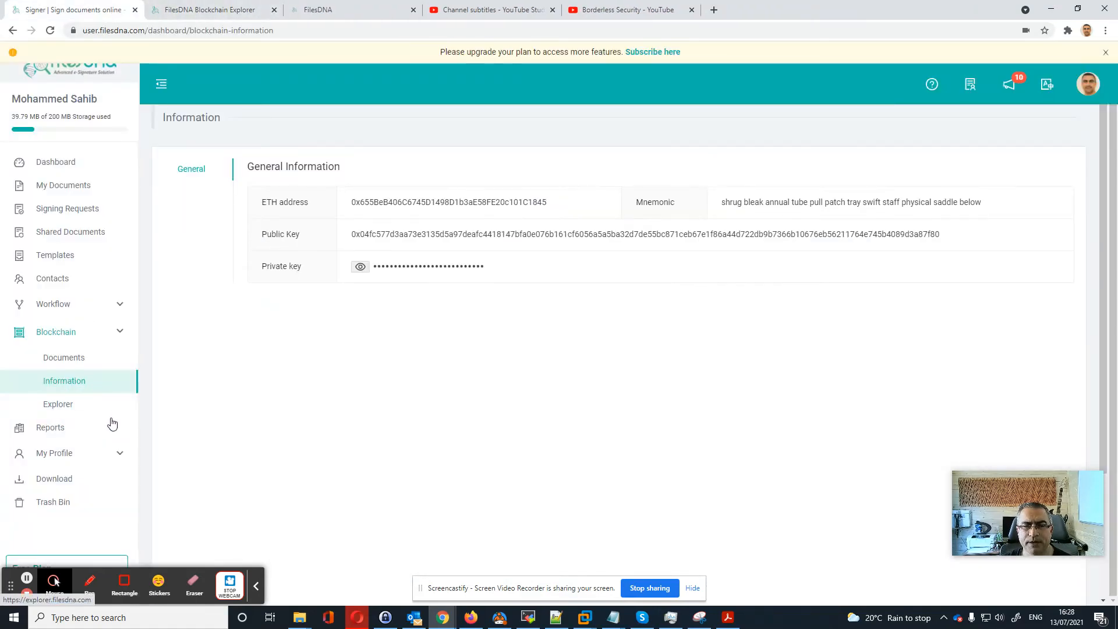
- Examine the Reports page's date range and the report subjects it offers
click(56, 430)
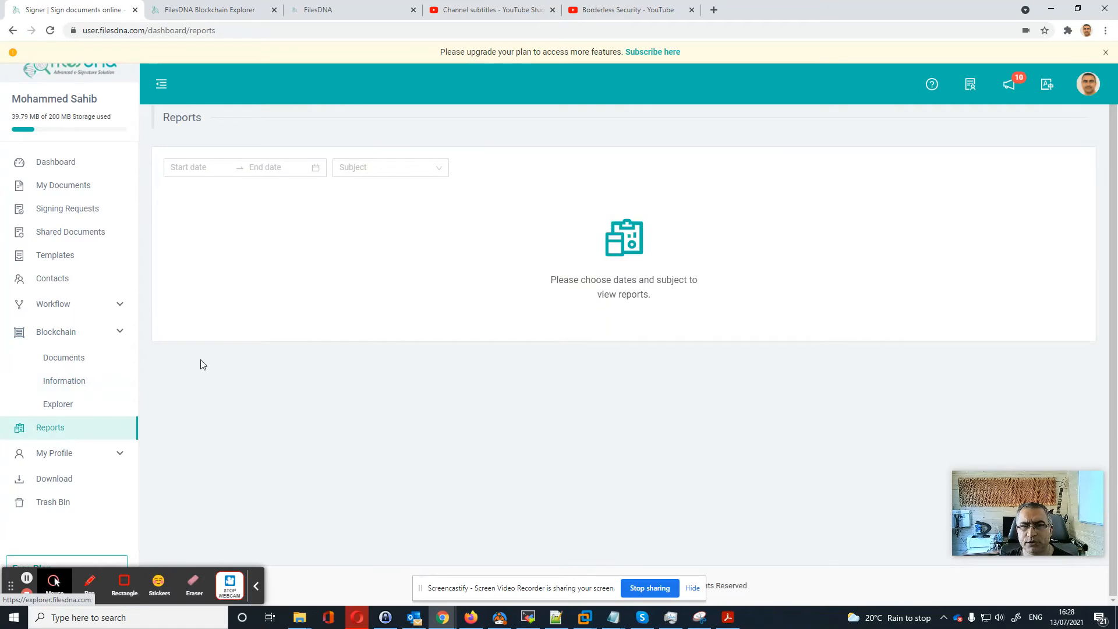
click(200, 166)
click(271, 167)
click(352, 167)
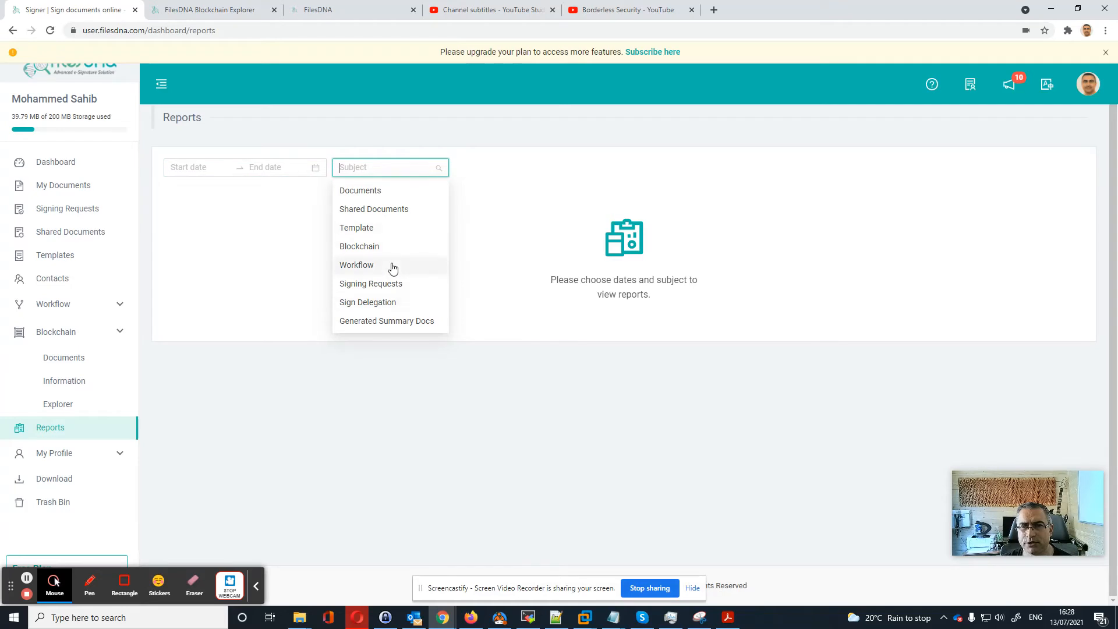
- View the contacts list and check the fields of the Add Contact form, then cancel it
click(50, 284)
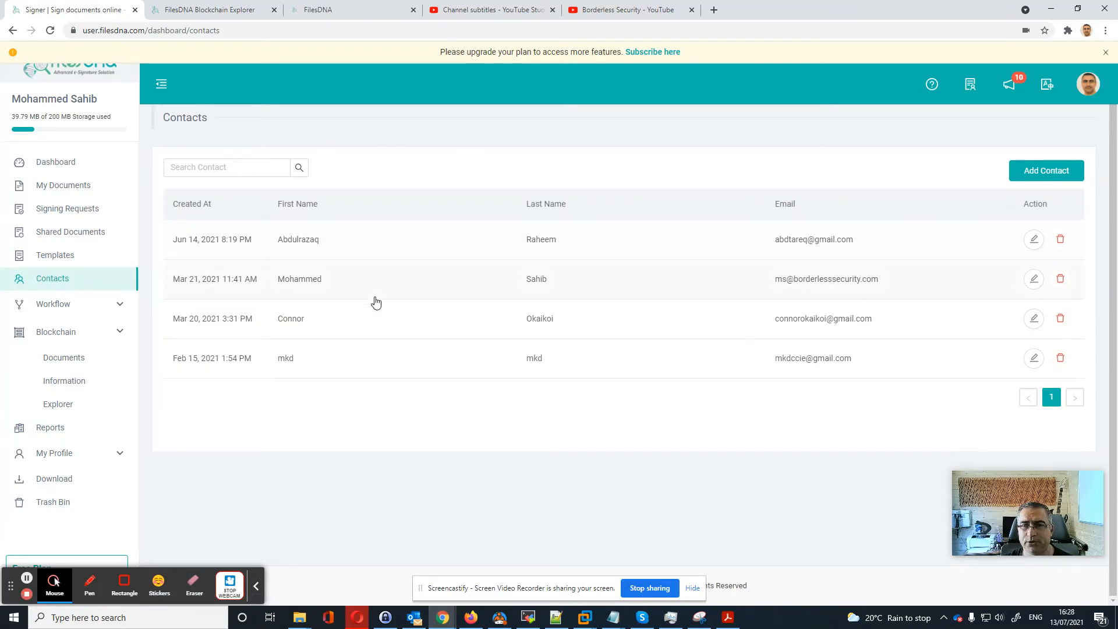
click(1016, 174)
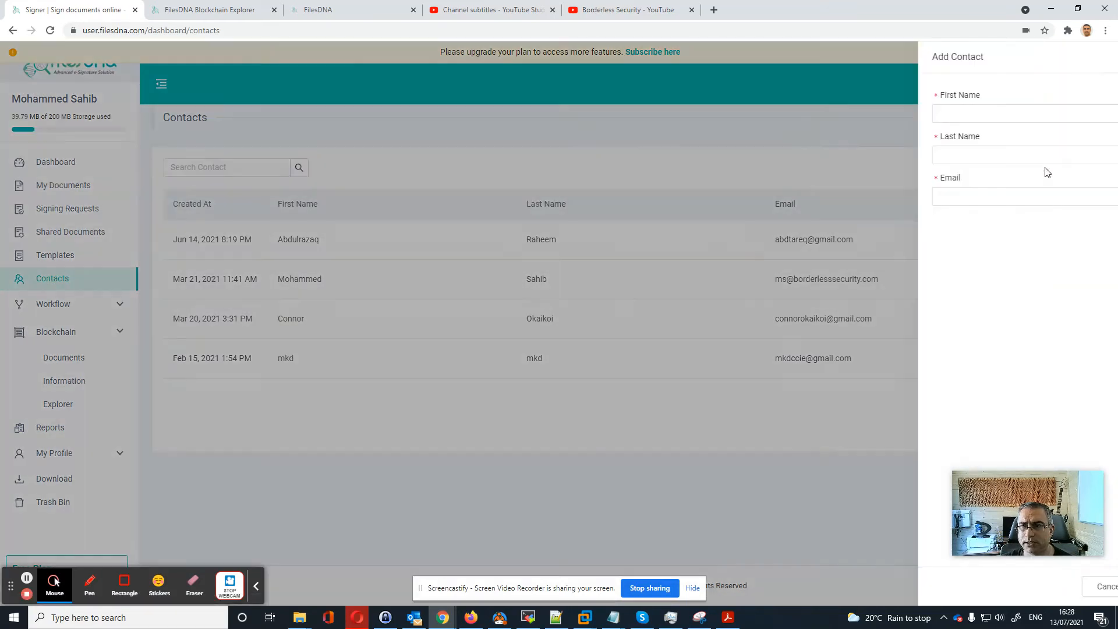
click(873, 198)
click(1018, 586)
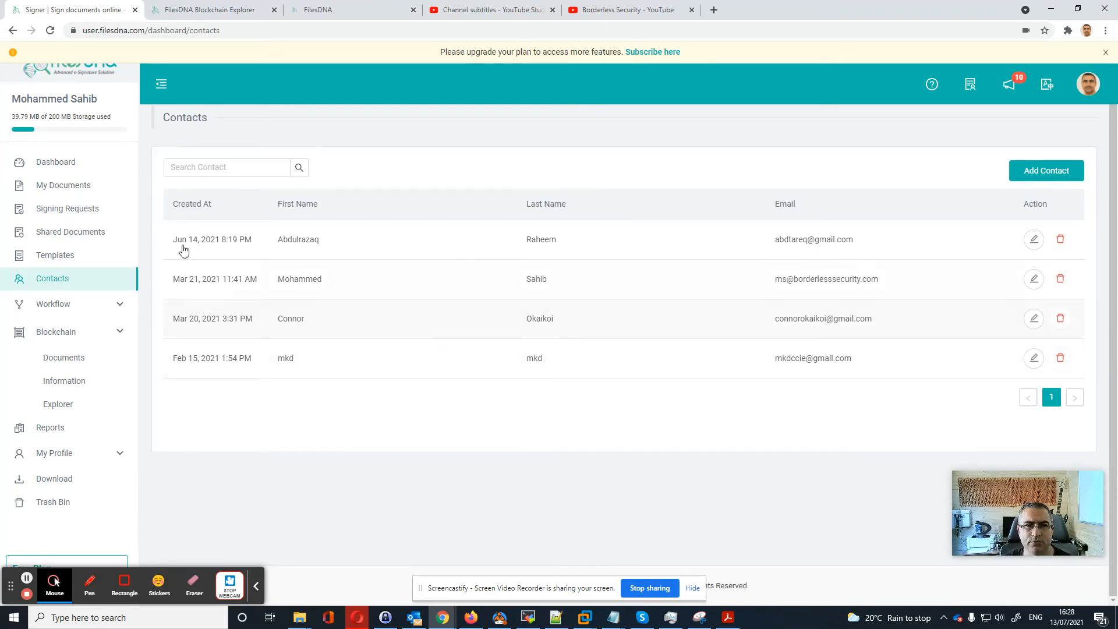
- Look through the My Documents list and bring up the available actions for newtest1
click(64, 186)
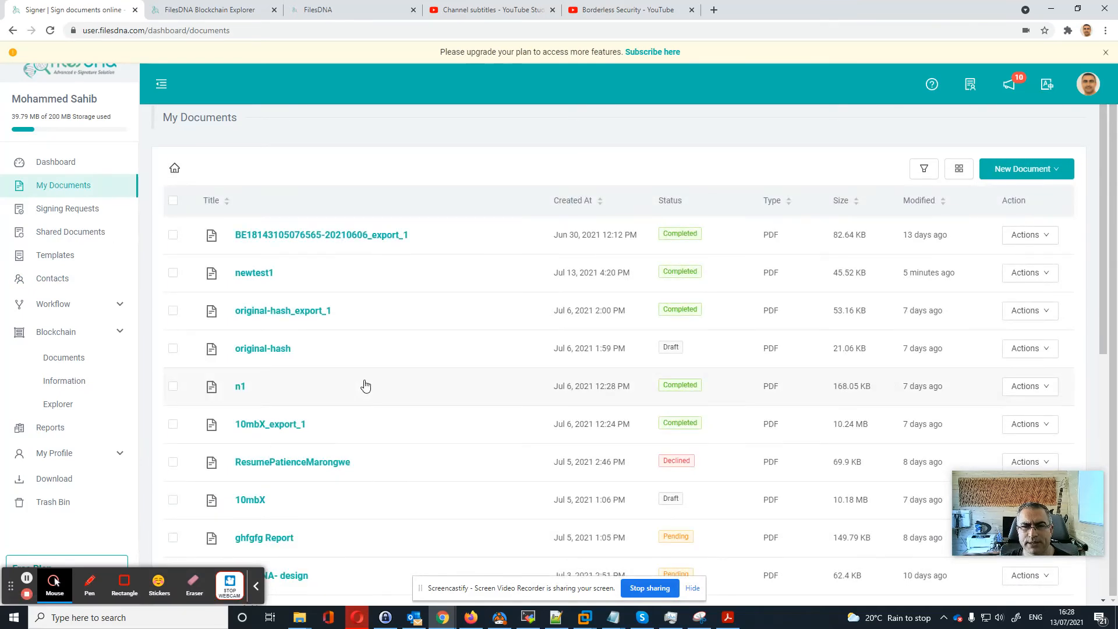
scroll(385, 407, down, 3)
scroll(388, 411, up, 3)
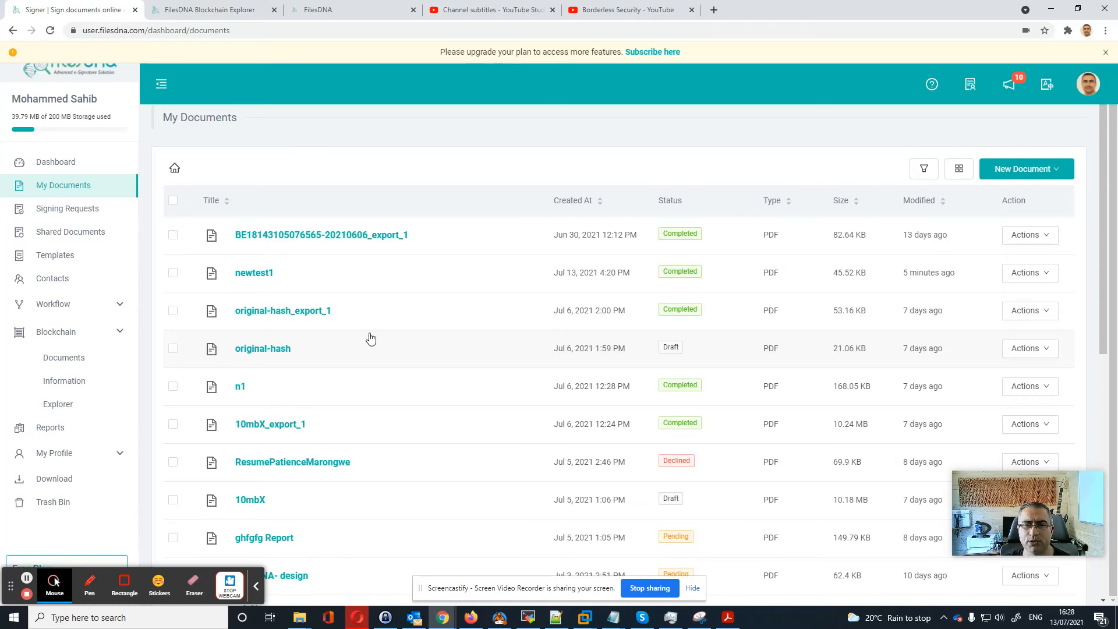
right_click(260, 278)
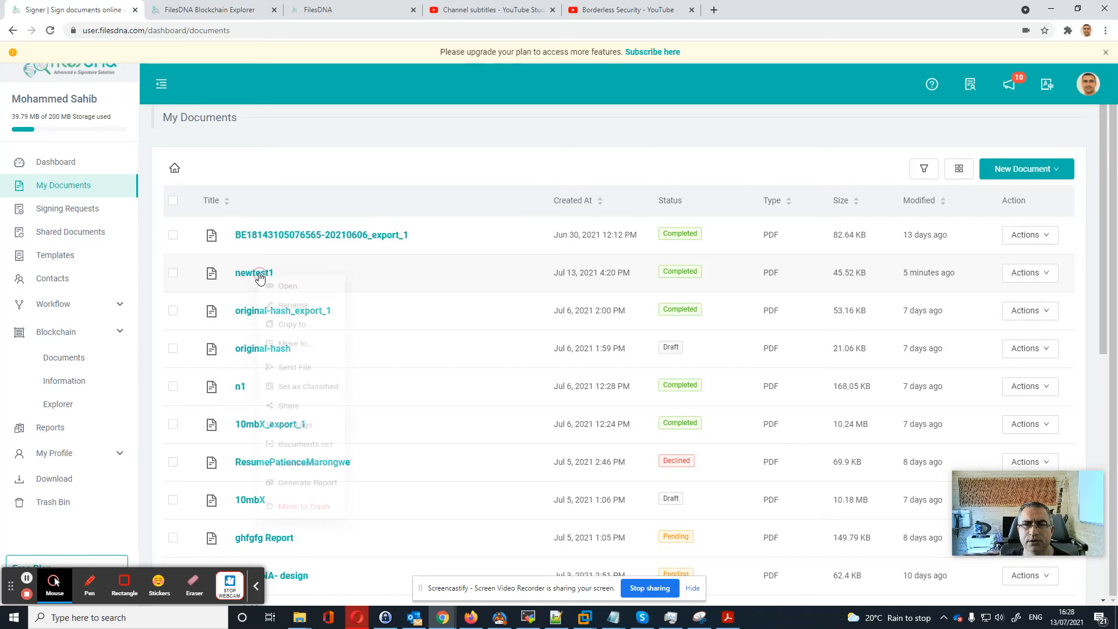
- Create a new PDF document named sign222
click(1018, 174)
click(1013, 198)
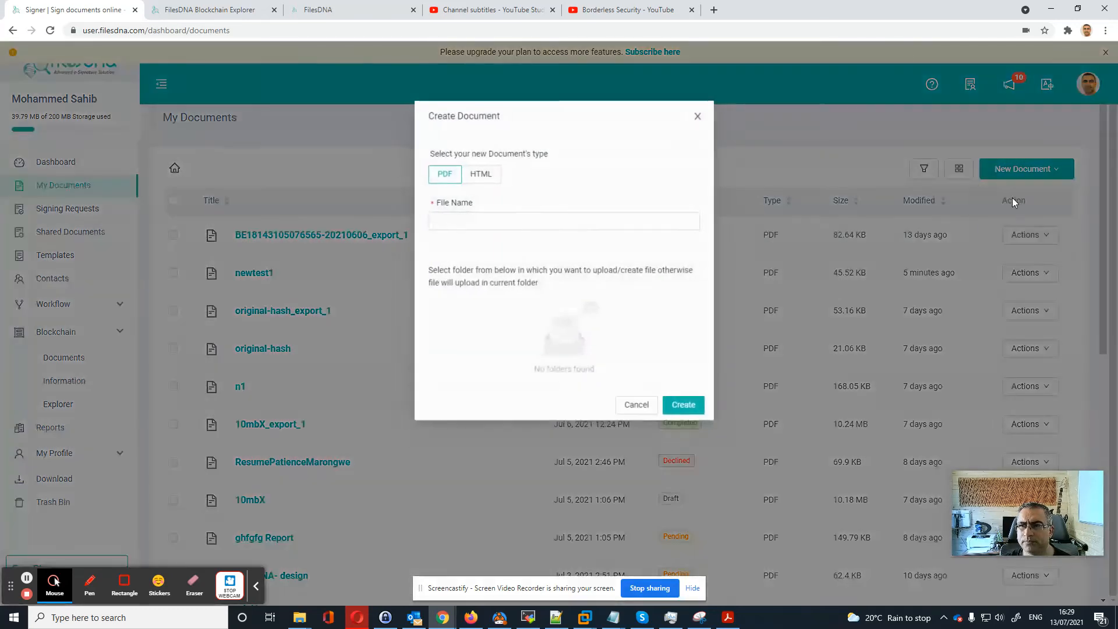
click(490, 219)
text(sign222)
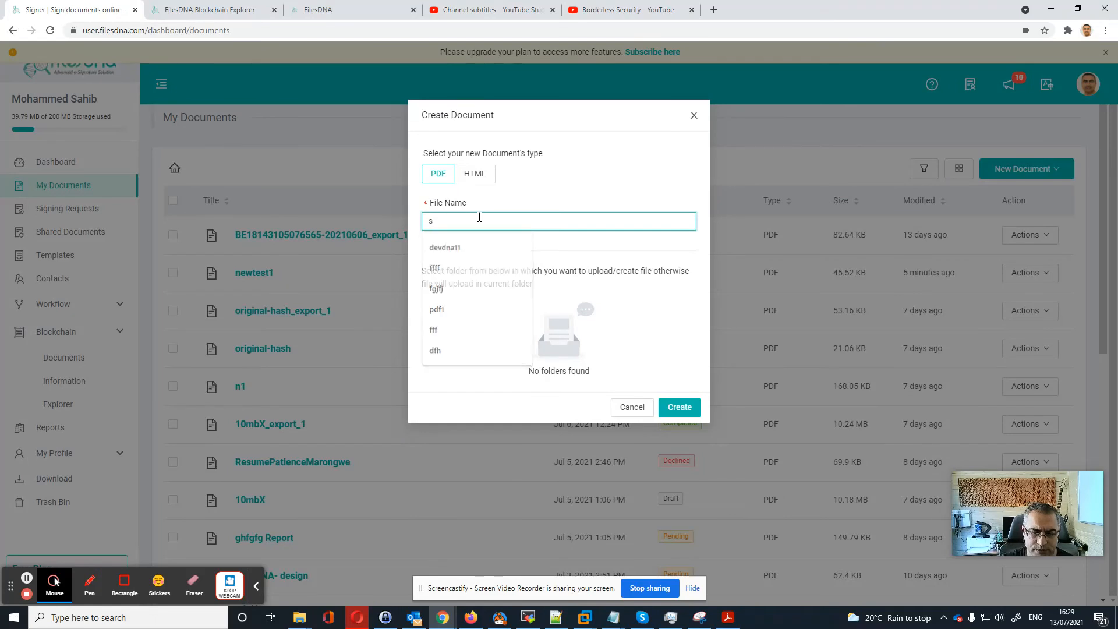
click(678, 405)
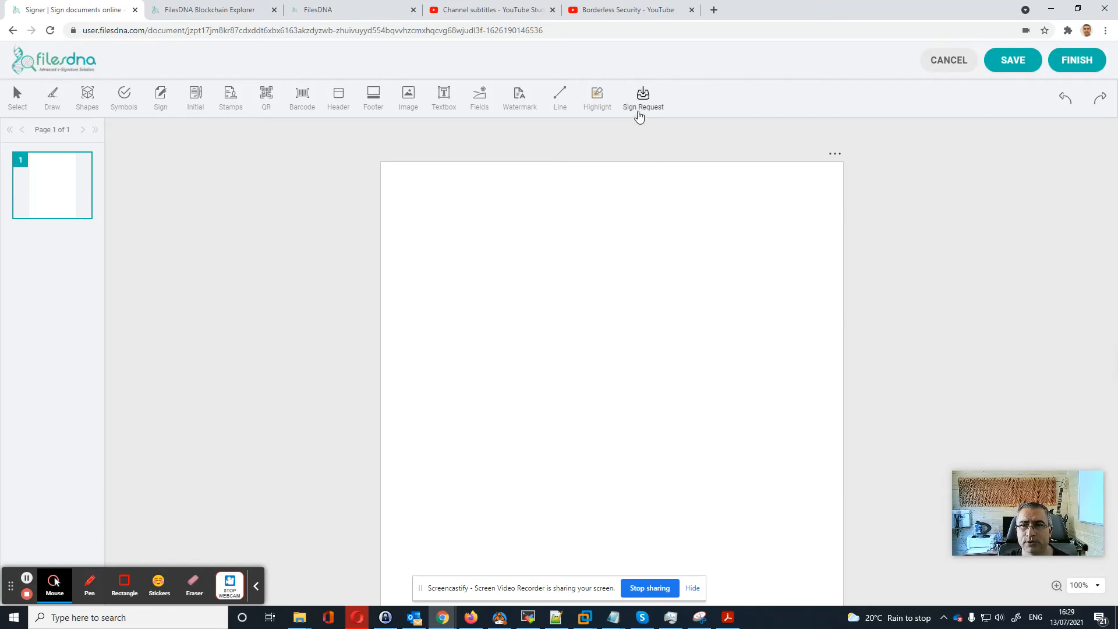
- Add a Text sign-request field to the upper middle of the page and assign the first listed contact as its recipient
click(643, 95)
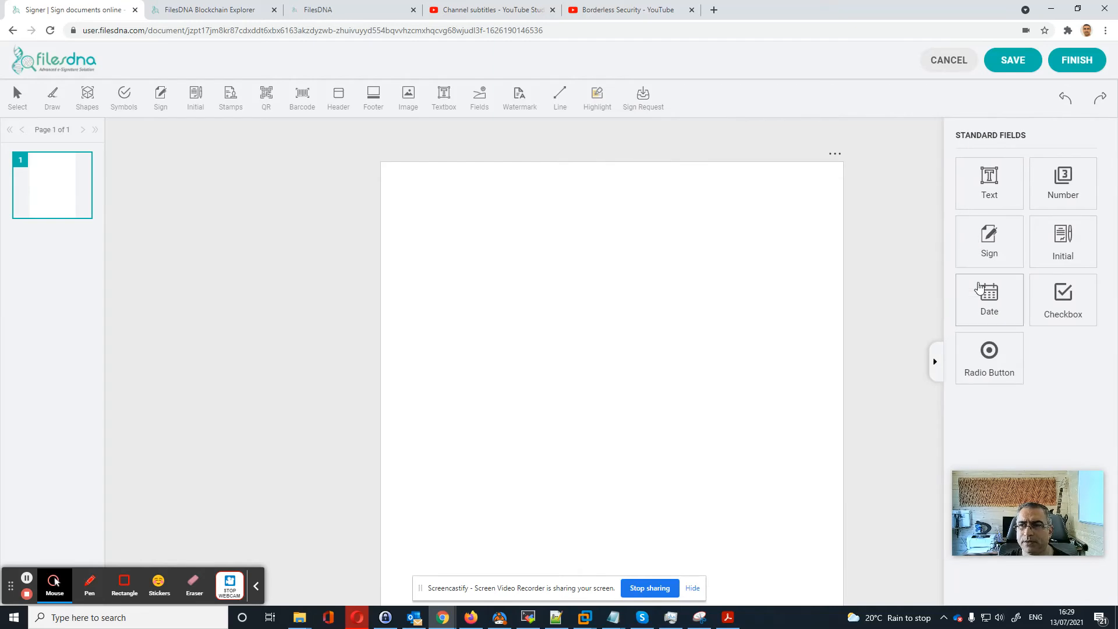
click(990, 177)
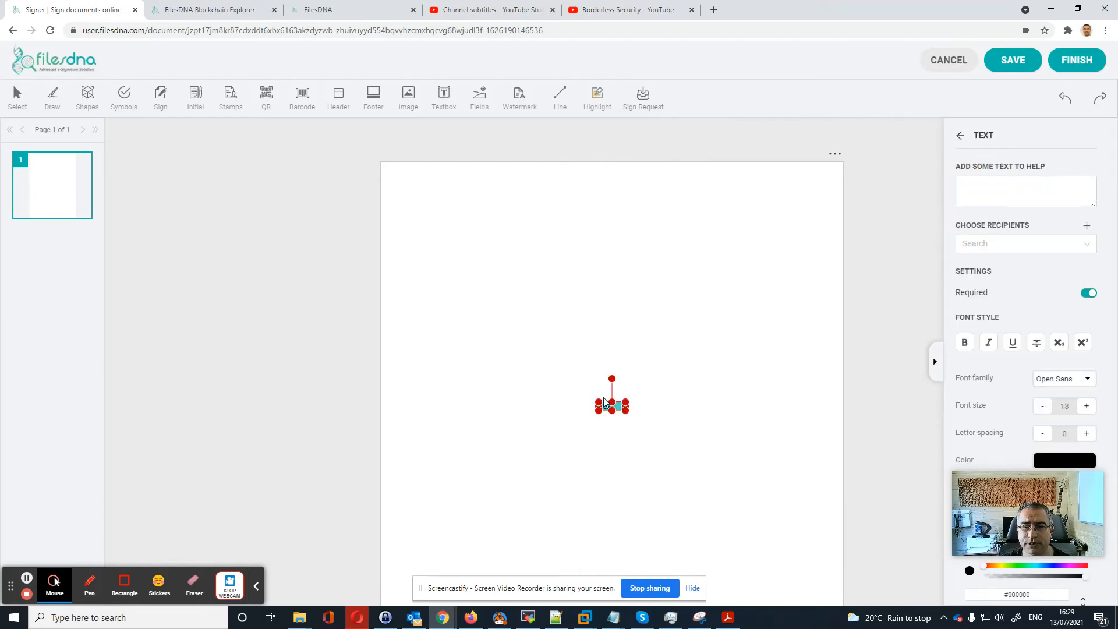
drag(606, 405, 582, 309)
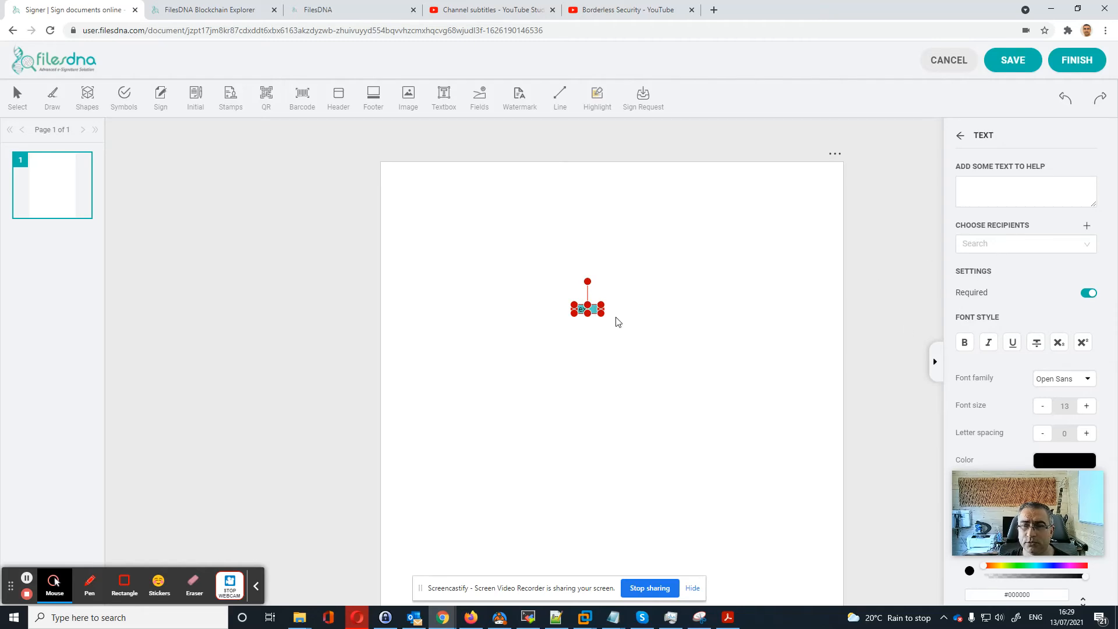
click(1085, 245)
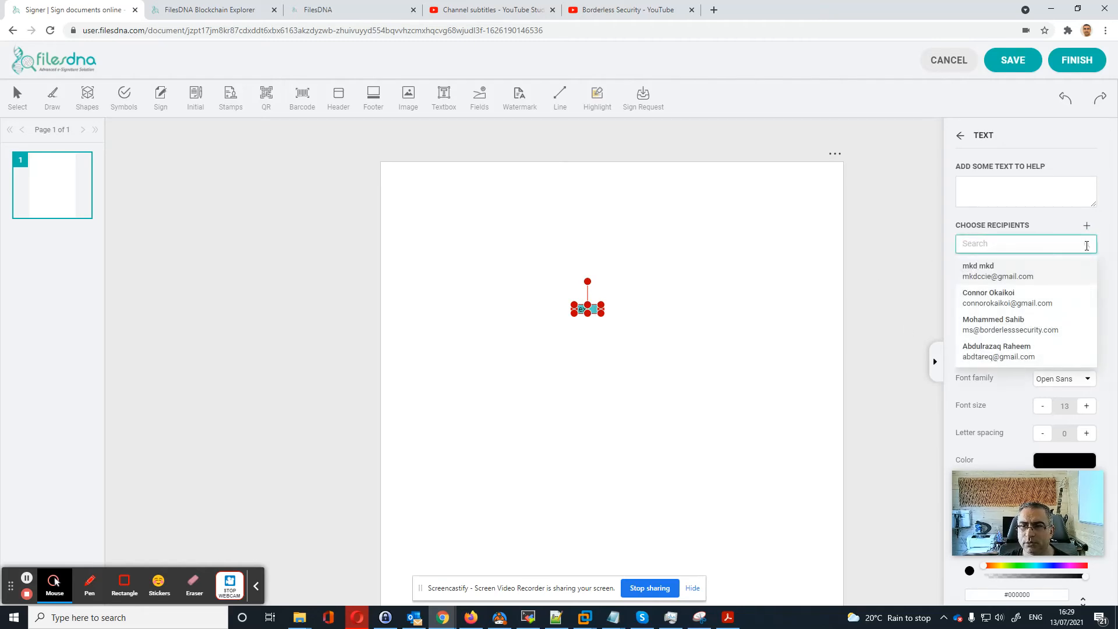
click(1005, 279)
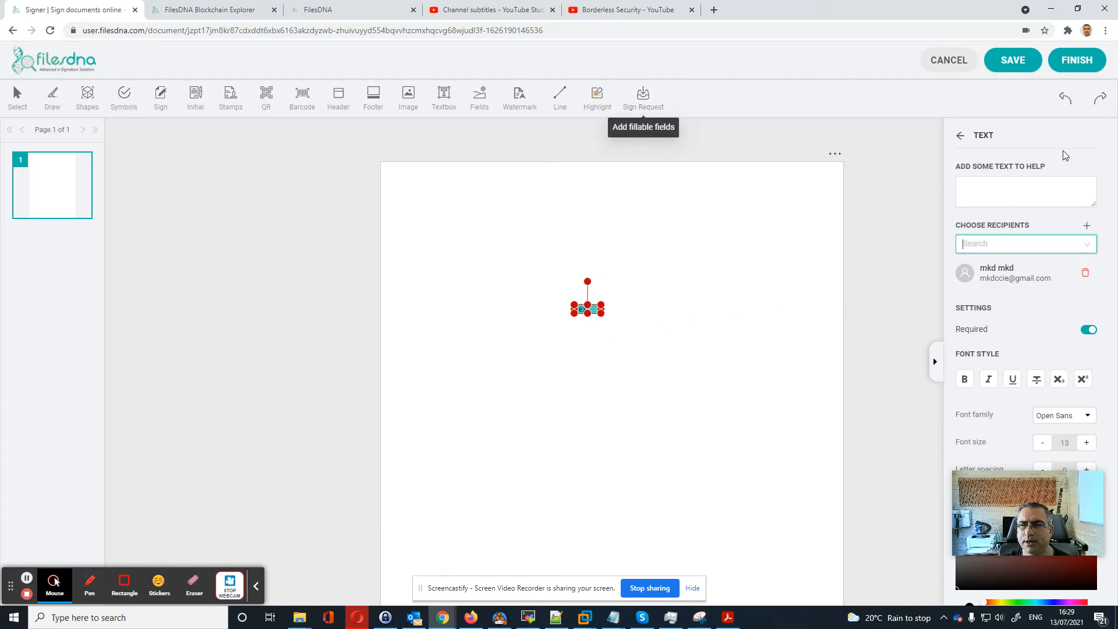
click(960, 136)
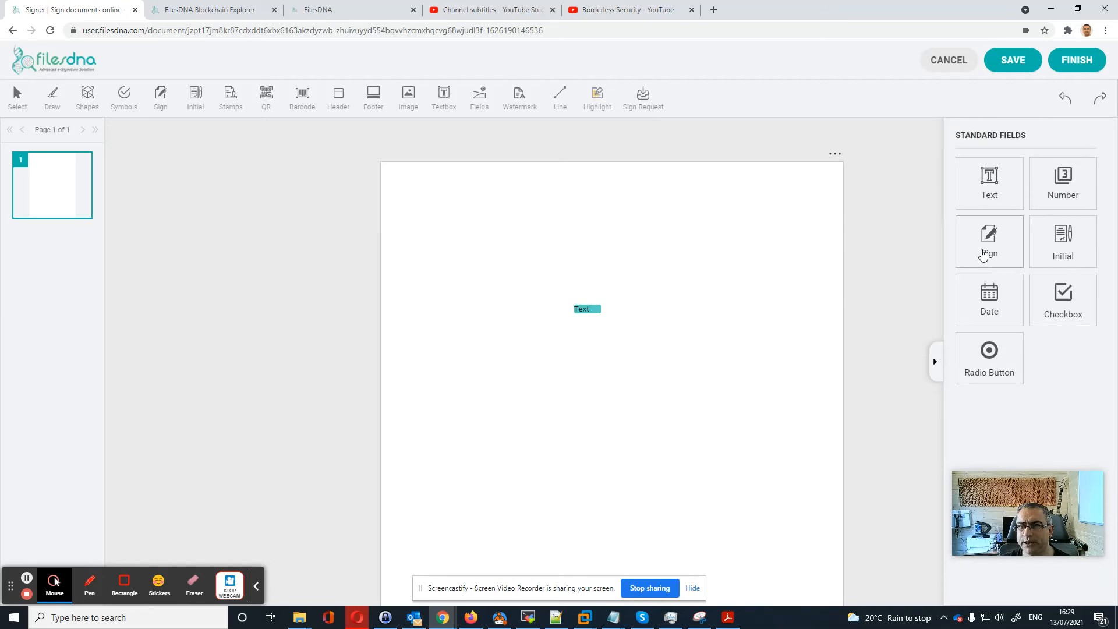
- Add a Sign sign-request field below the Text field and assign the first listed contact as its recipient
click(989, 239)
drag(612, 408, 608, 354)
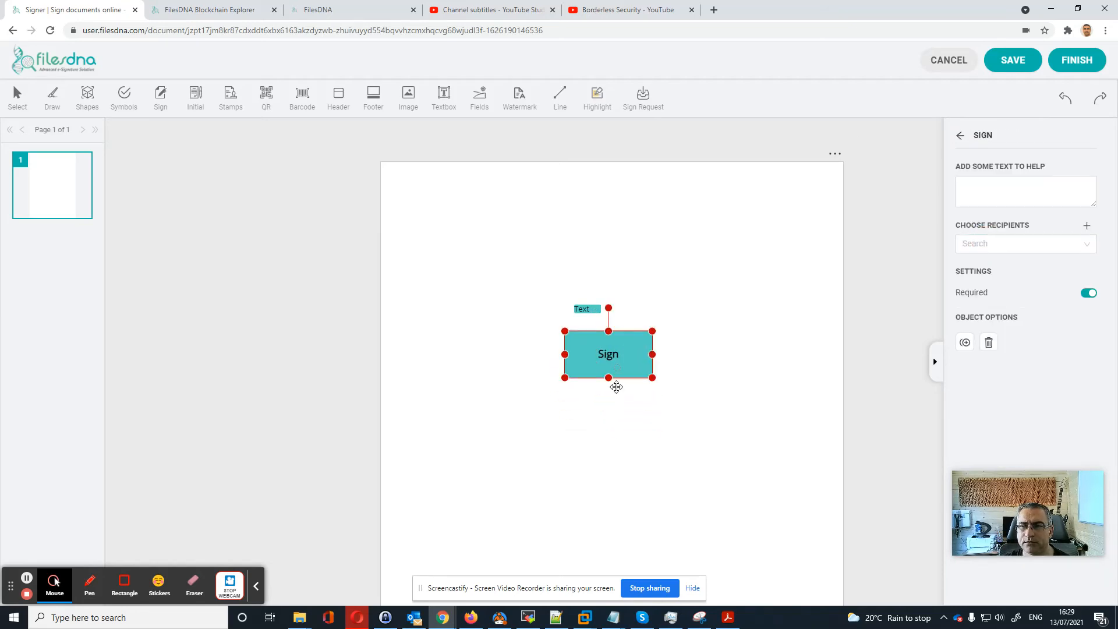
click(1091, 244)
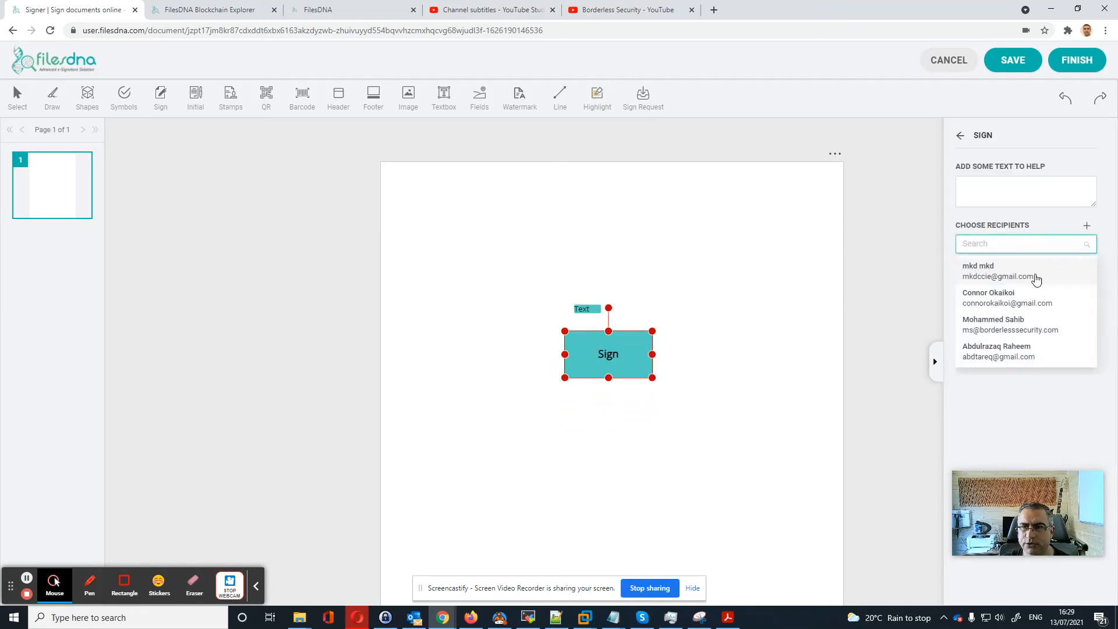
click(1011, 274)
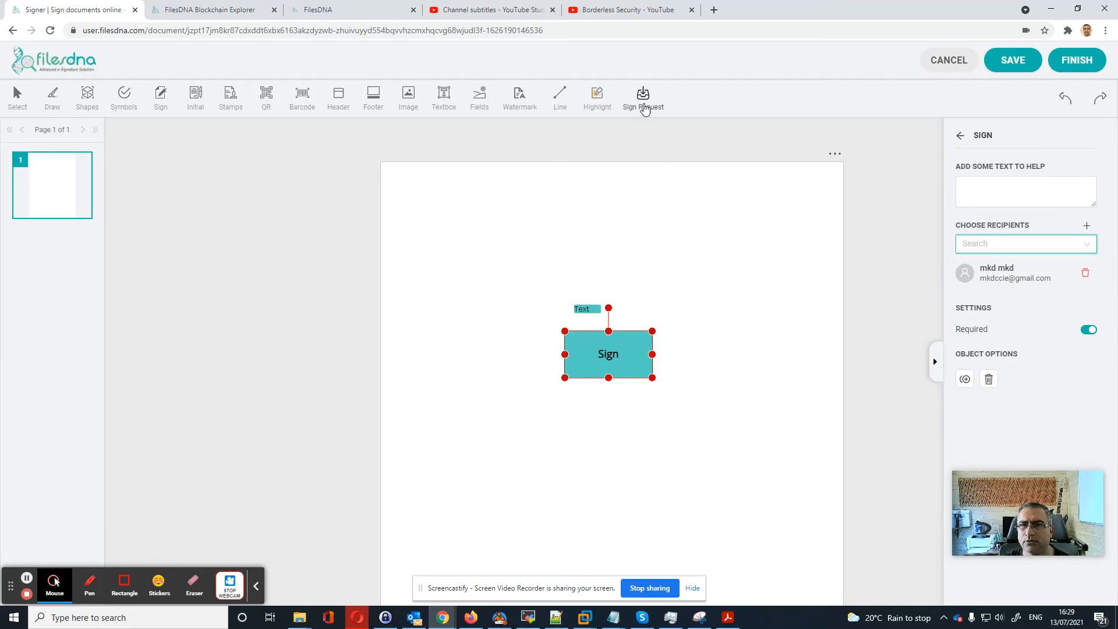
click(960, 135)
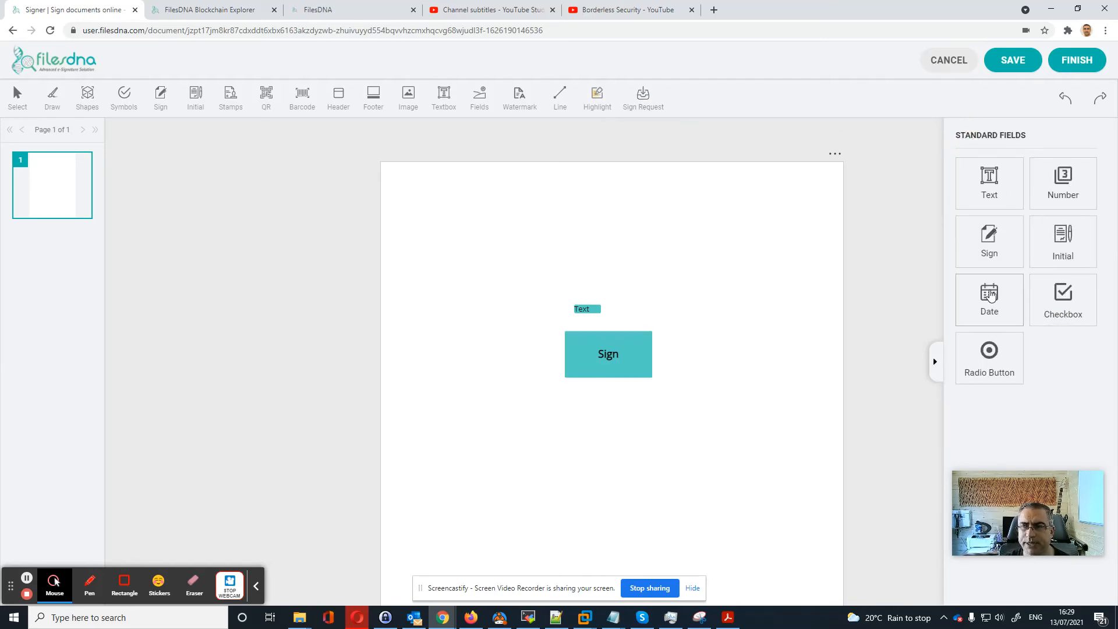
- Add a Date sign-request field just below the Sign field and assign the first listed contact as its recipient
click(989, 298)
drag(606, 408, 595, 392)
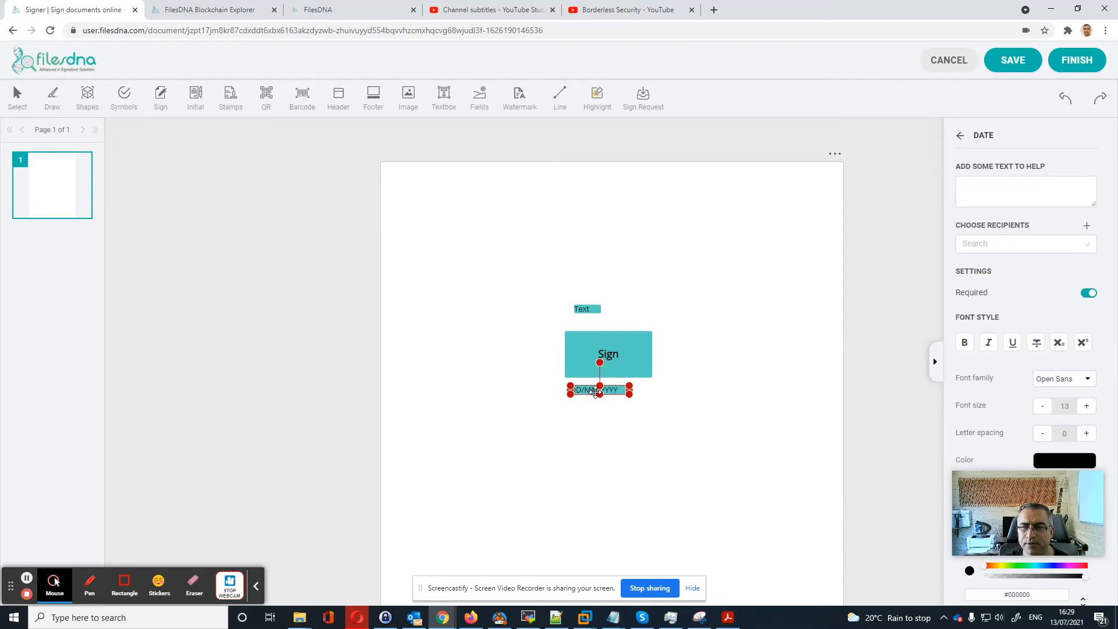
click(1025, 240)
click(1006, 274)
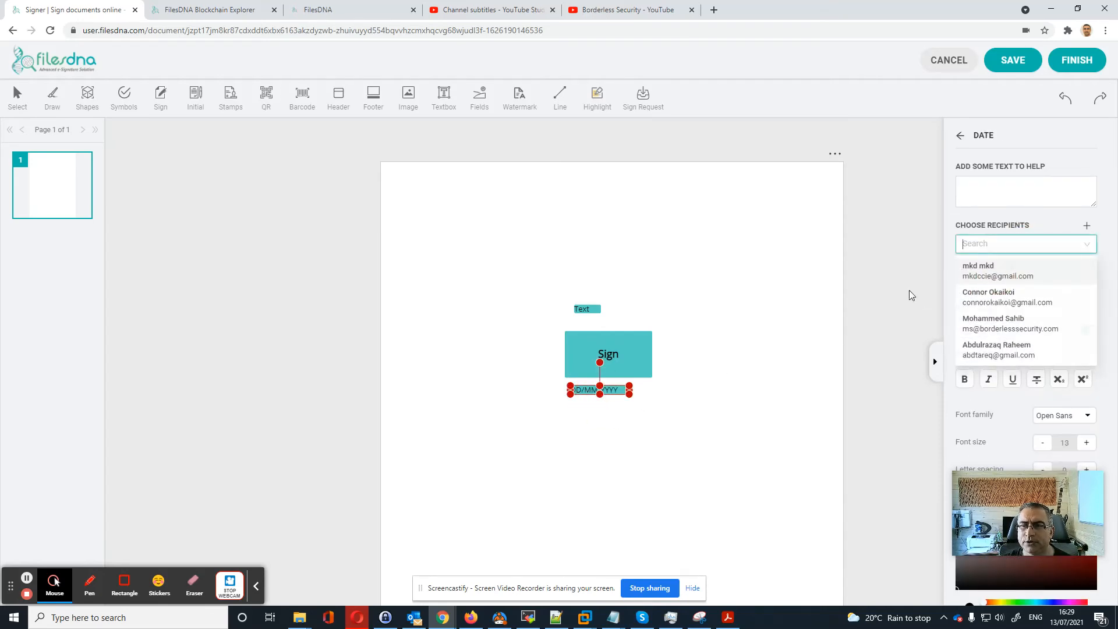
- Shift the Text field into line with the Sign field and place a textbox label reading Name beside it
drag(583, 309, 571, 310)
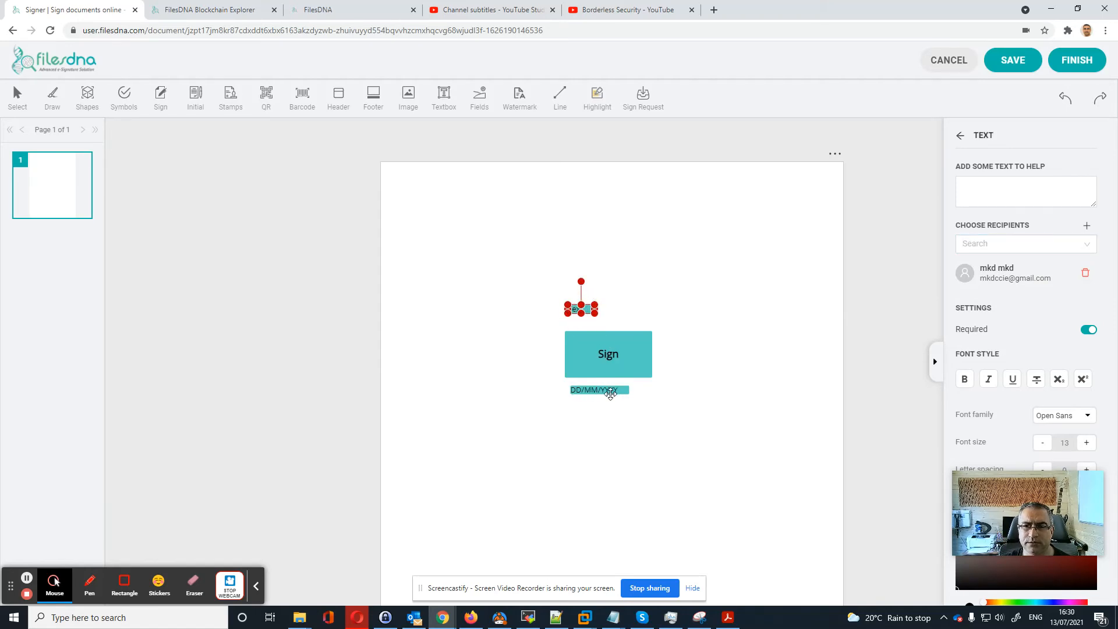
click(502, 316)
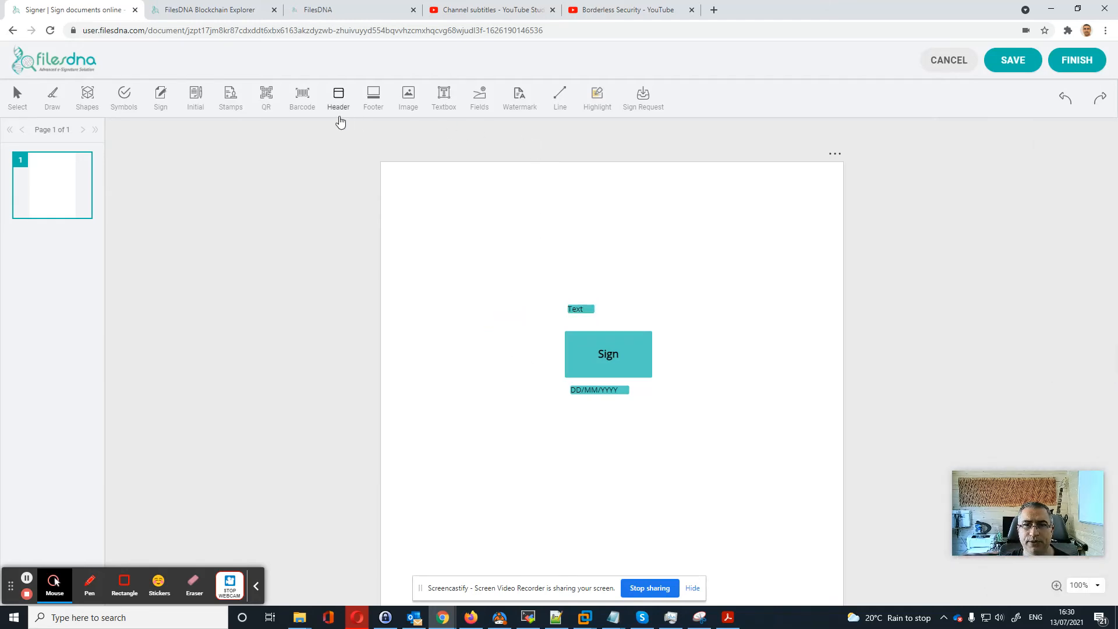
click(443, 95)
click(536, 307)
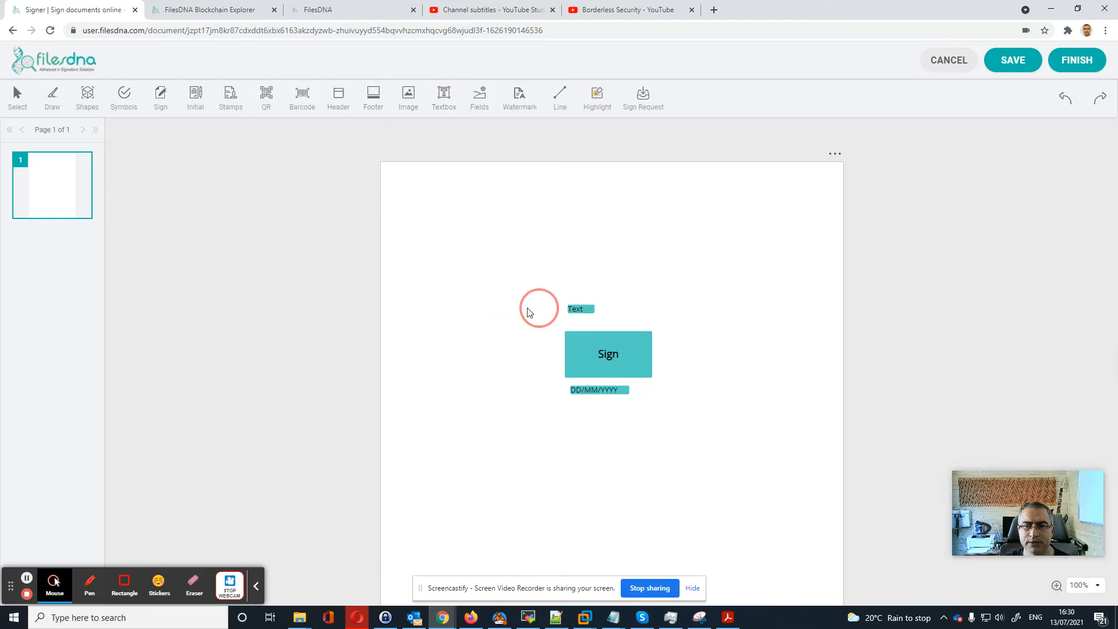
drag(536, 309, 491, 312)
double_click(505, 310)
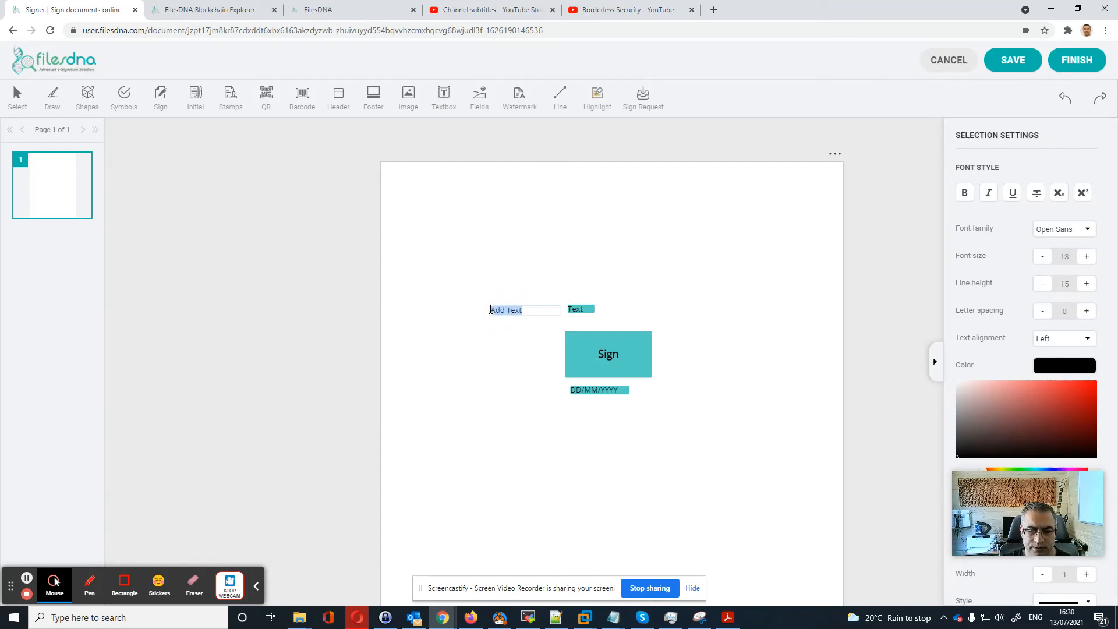
text(Name)
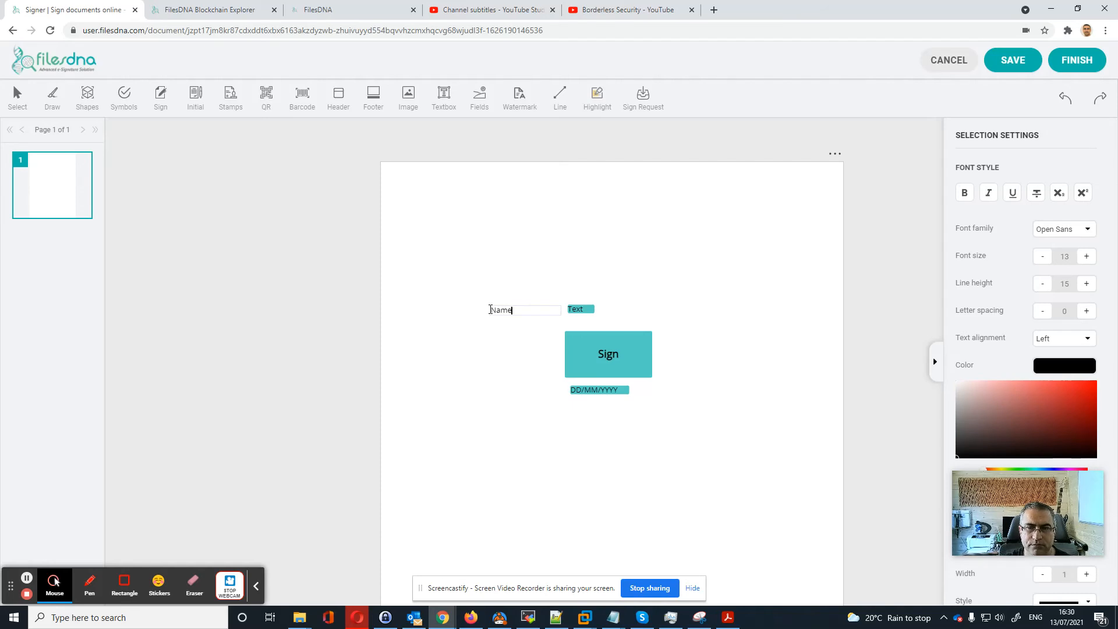
click(486, 327)
drag(499, 309, 527, 310)
click(490, 343)
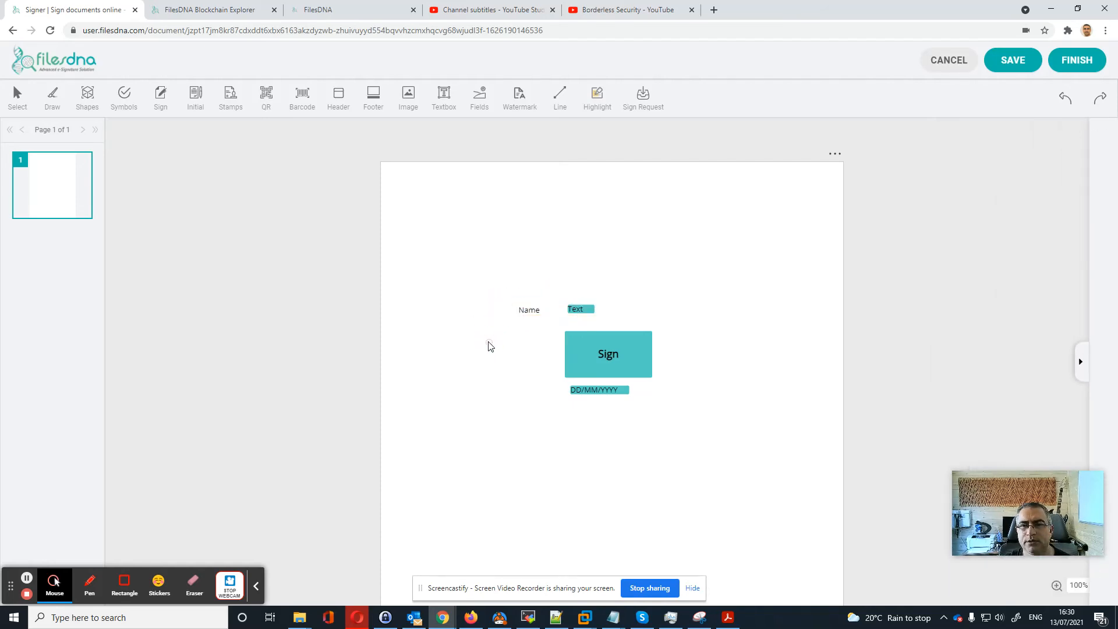
- Add a textbox label reading Signature beside the Sign field
click(444, 96)
click(498, 220)
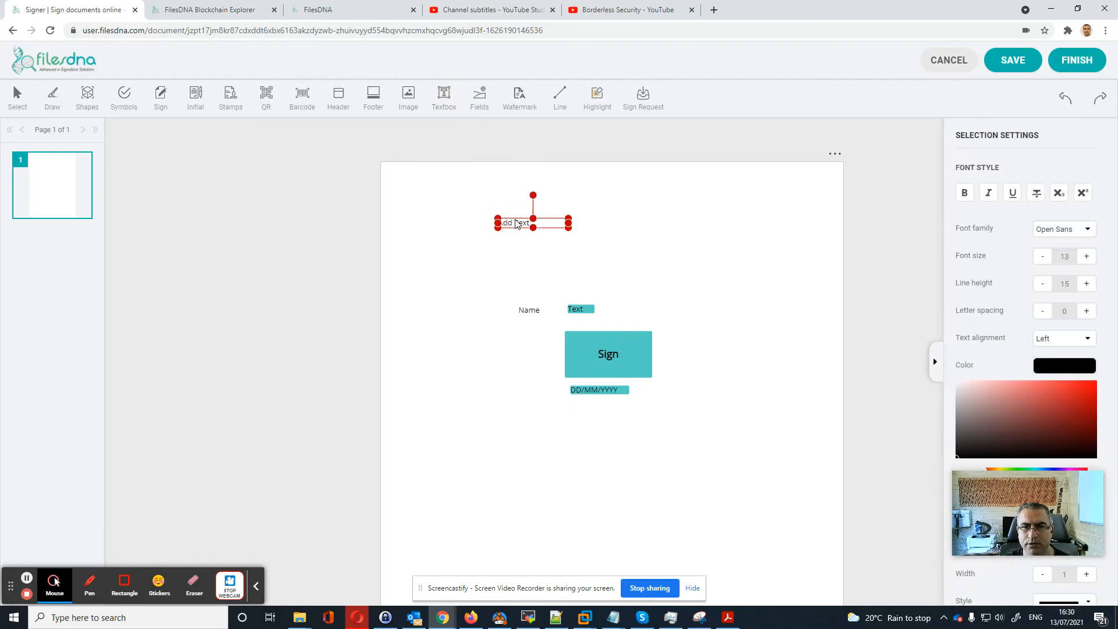
drag(512, 222, 502, 336)
double_click(527, 337)
text(Signgnature)
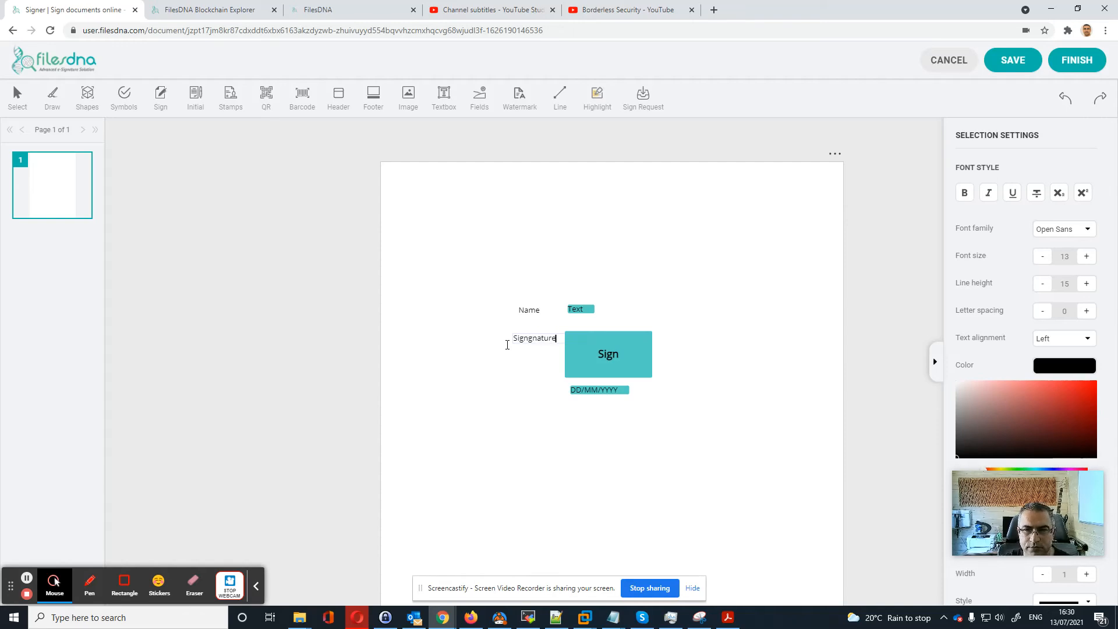
drag(555, 340, 490, 336)
text(Sign)
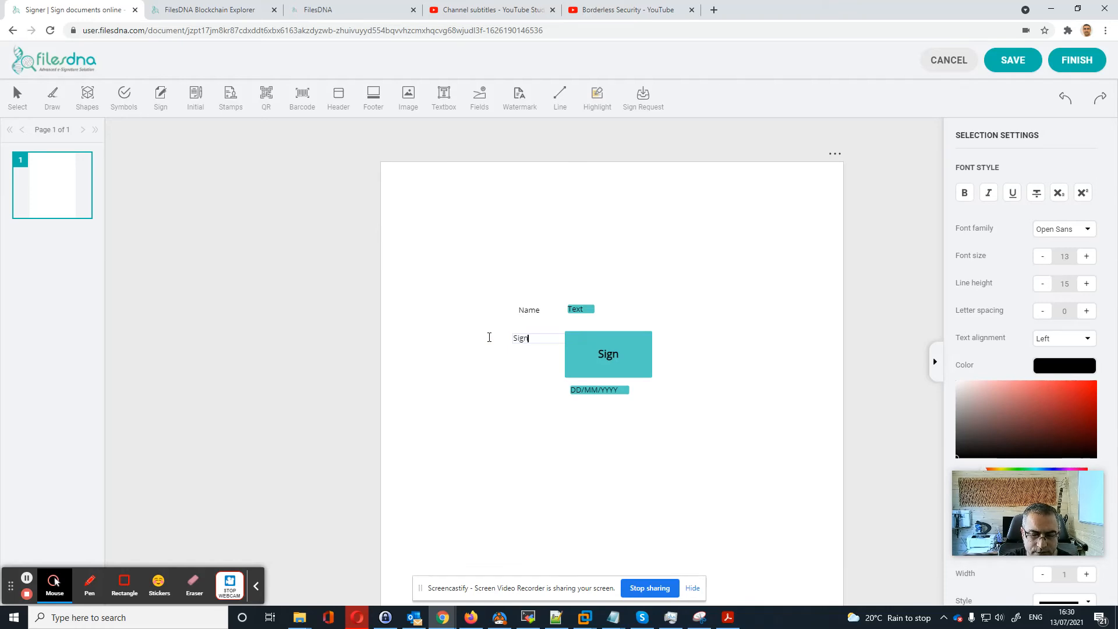
click(544, 365)
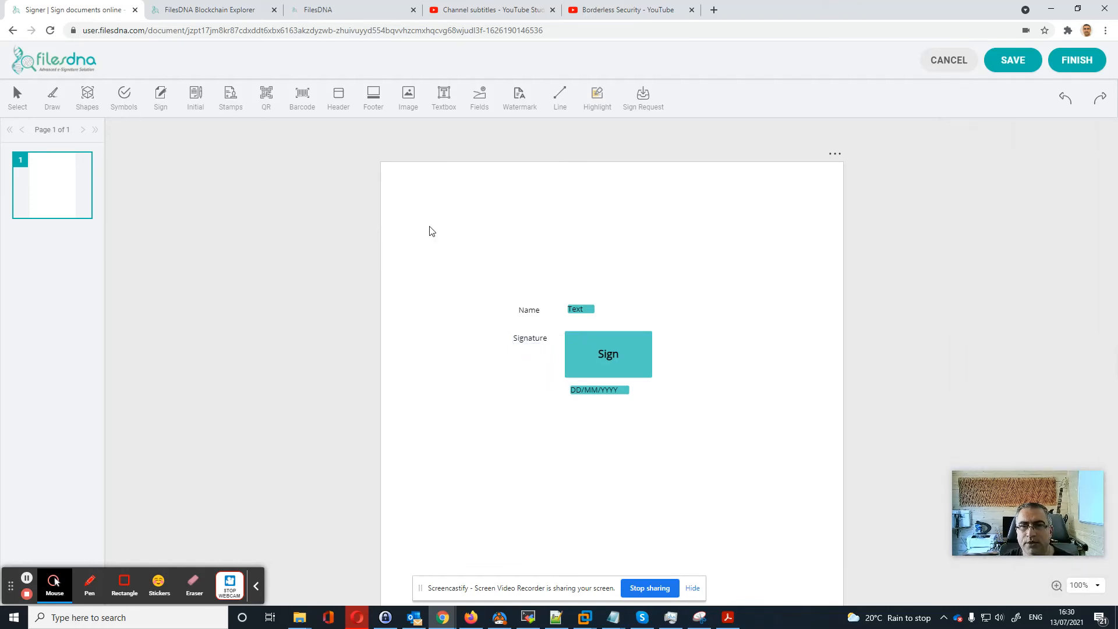
- Add a textbox label reading Date beside the DD/MM/YYYY field
click(443, 95)
click(499, 292)
drag(513, 293, 502, 389)
double_click(522, 387)
text(Date)
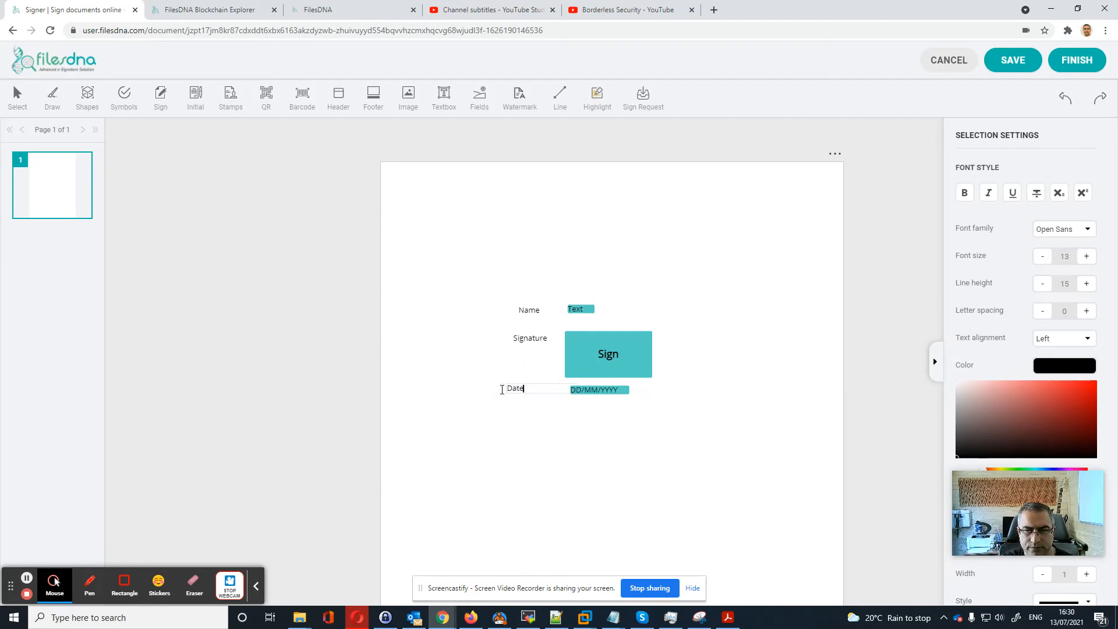
click(512, 407)
- Line up the Date and Signature labels beneath the Name label and save the document
click(530, 389)
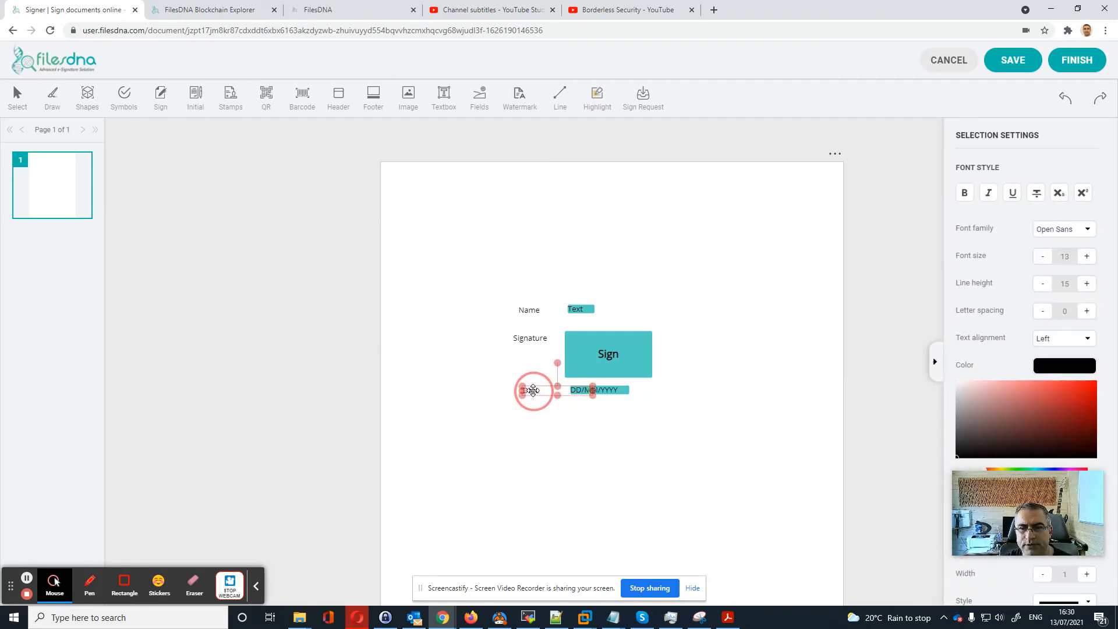
click(532, 337)
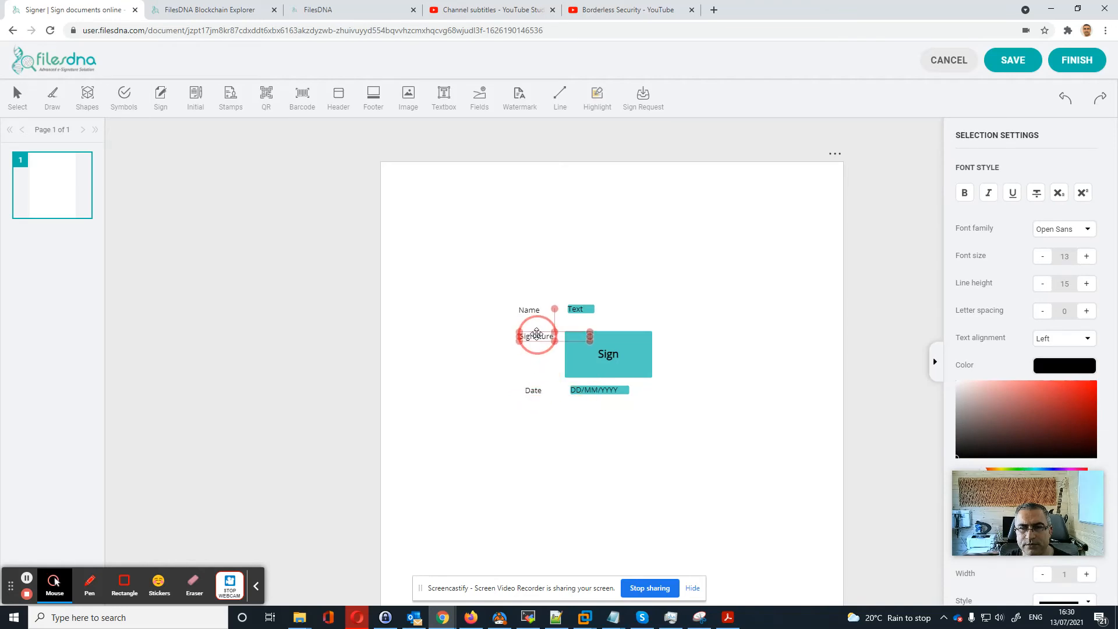
click(407, 372)
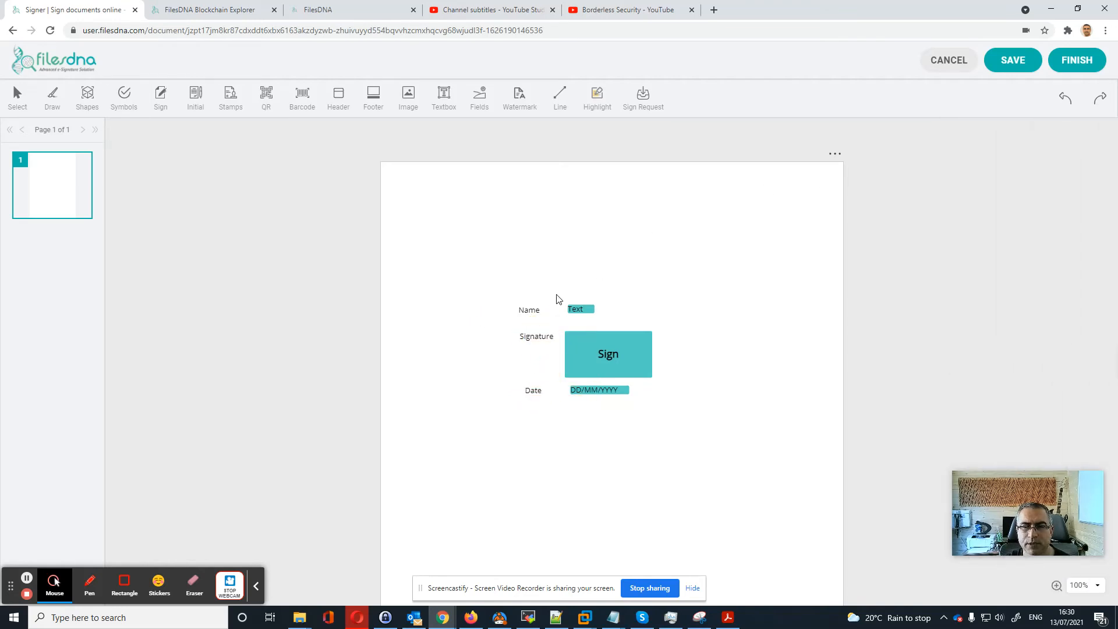
drag(542, 337, 539, 337)
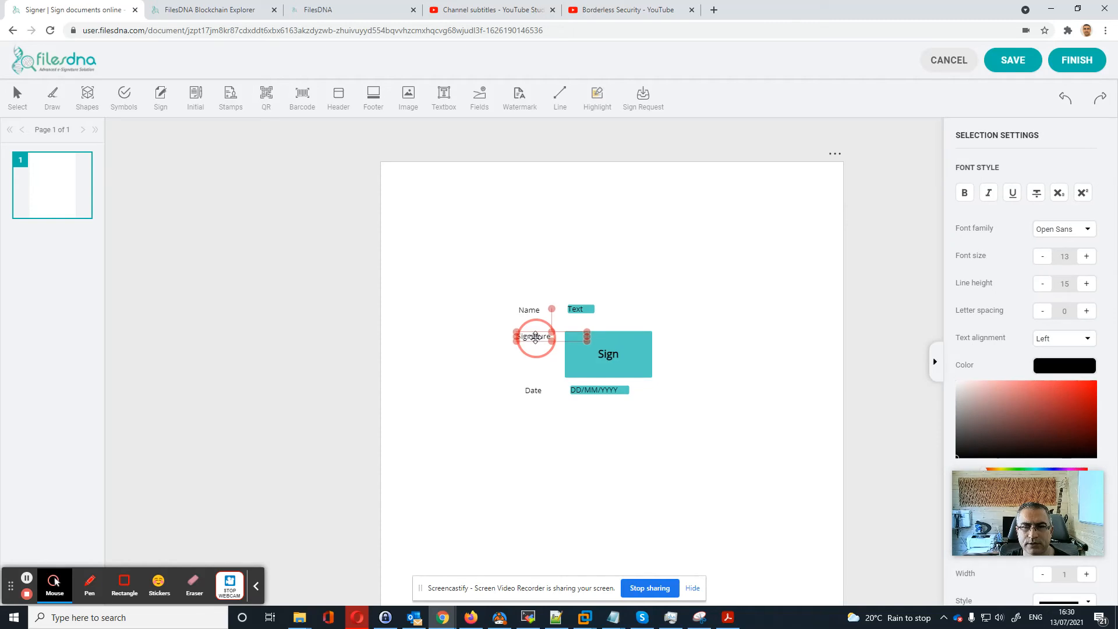
click(537, 391)
drag(537, 391, 535, 390)
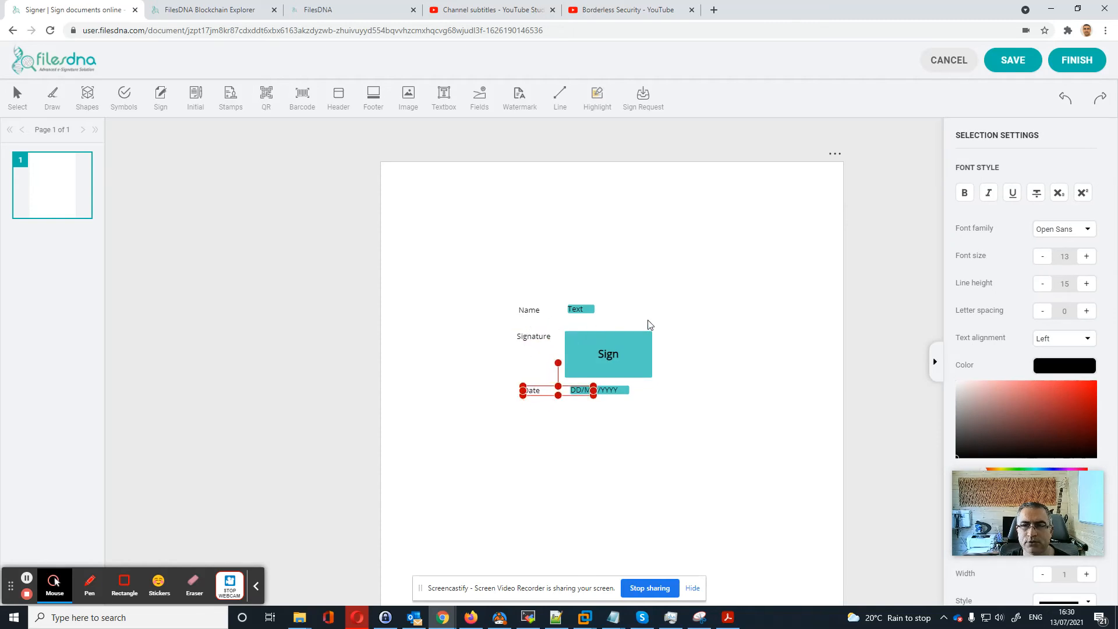
click(1023, 64)
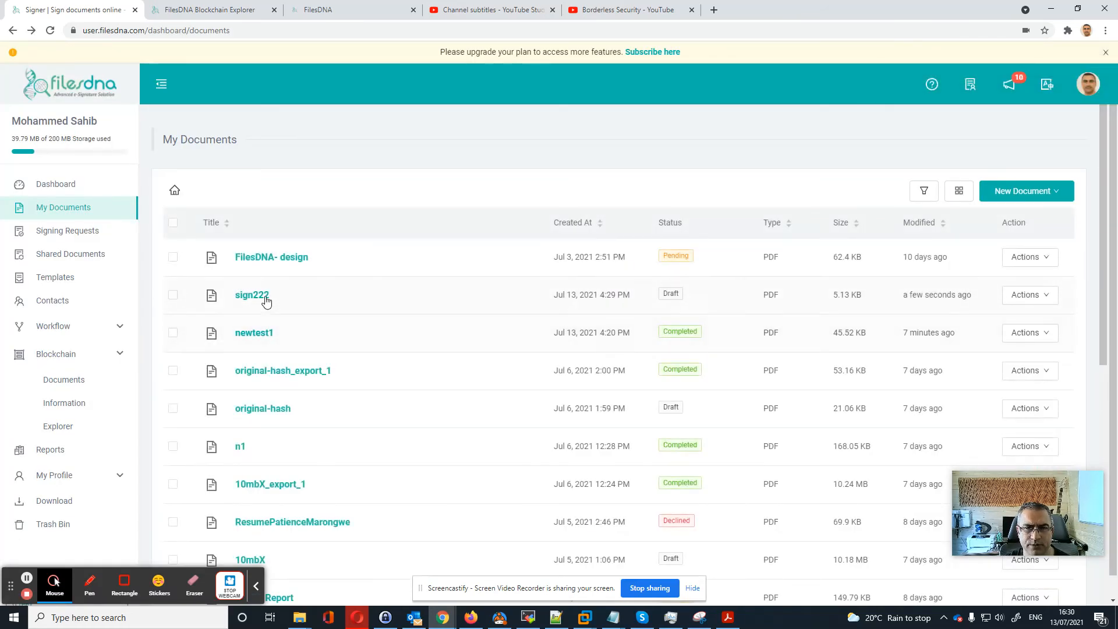
- Start a sign request for the document sign222 and check its recipient
right_click(253, 300)
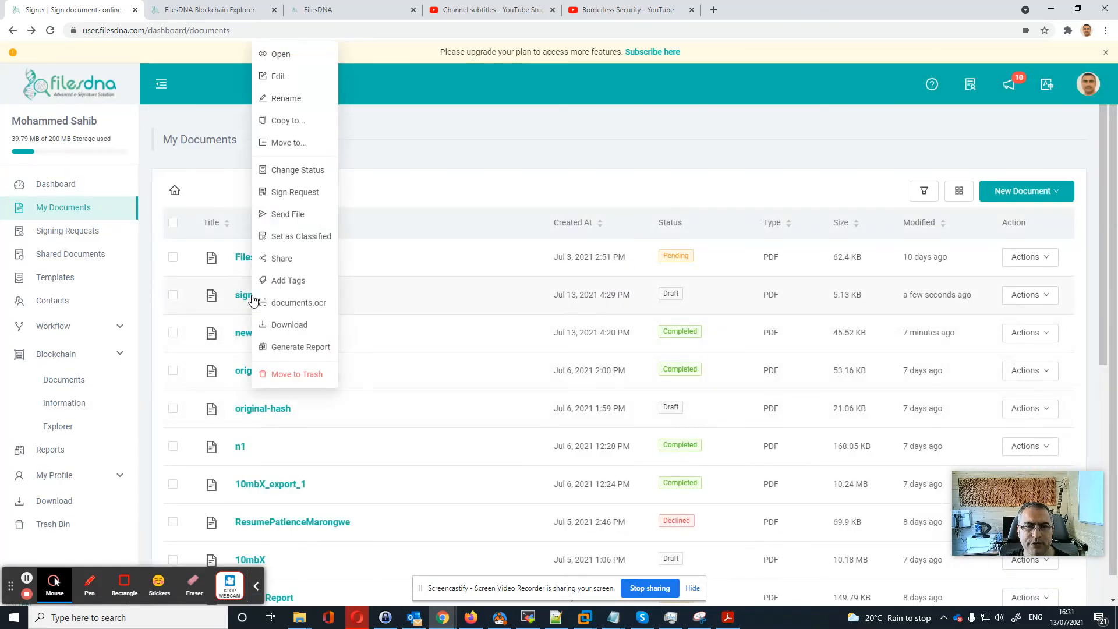
click(291, 193)
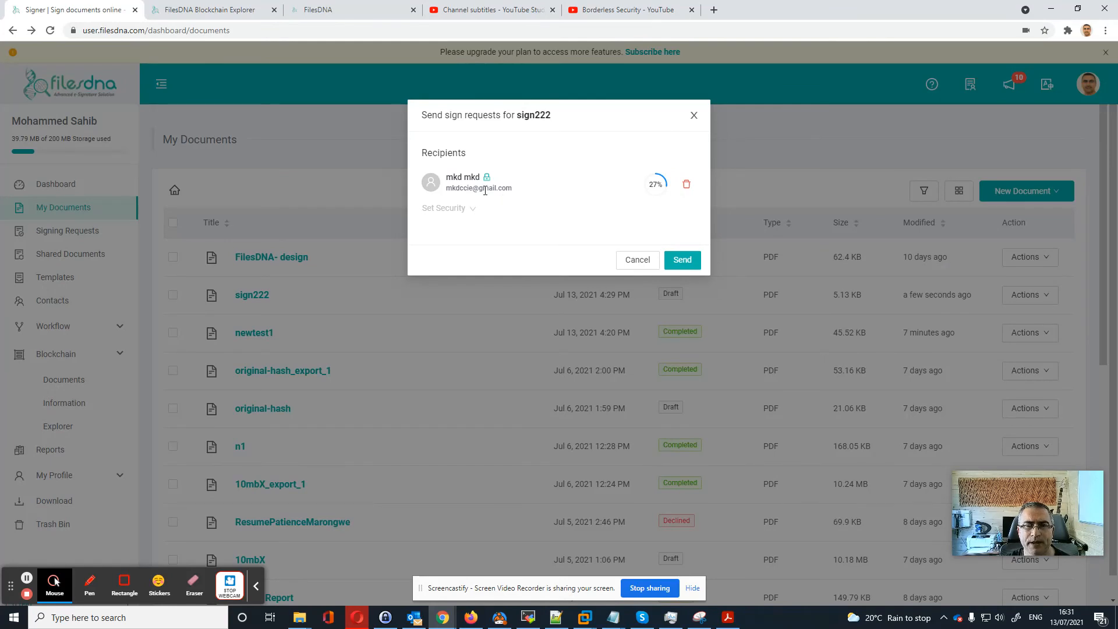
mouse_move(488, 182)
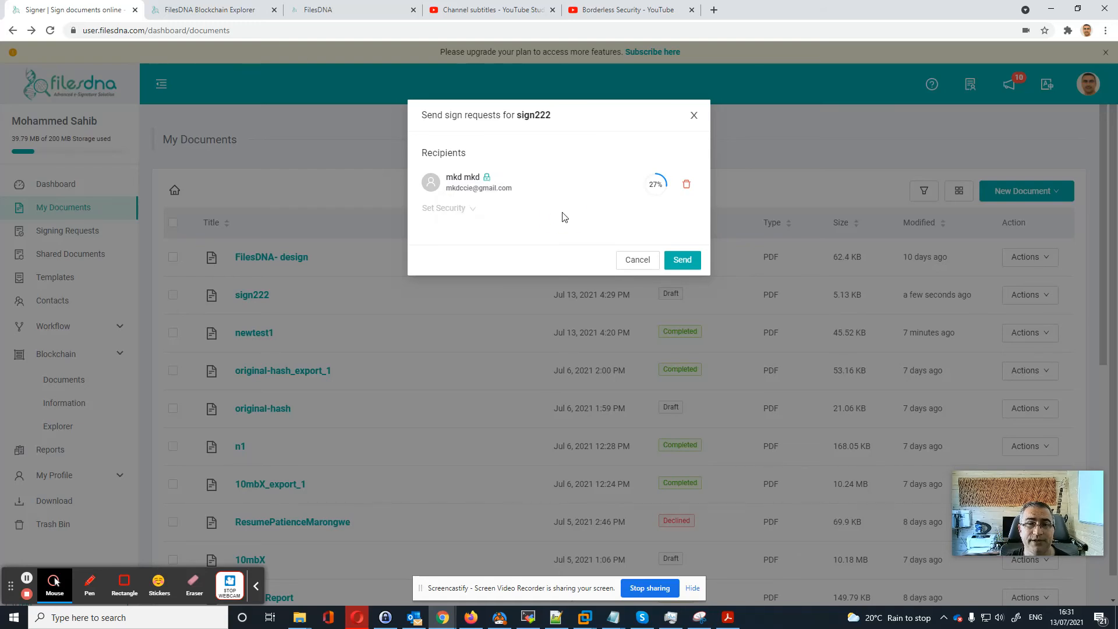
- Try Fingerprint as the recipient's security method, clear it, and review the other security options
click(454, 209)
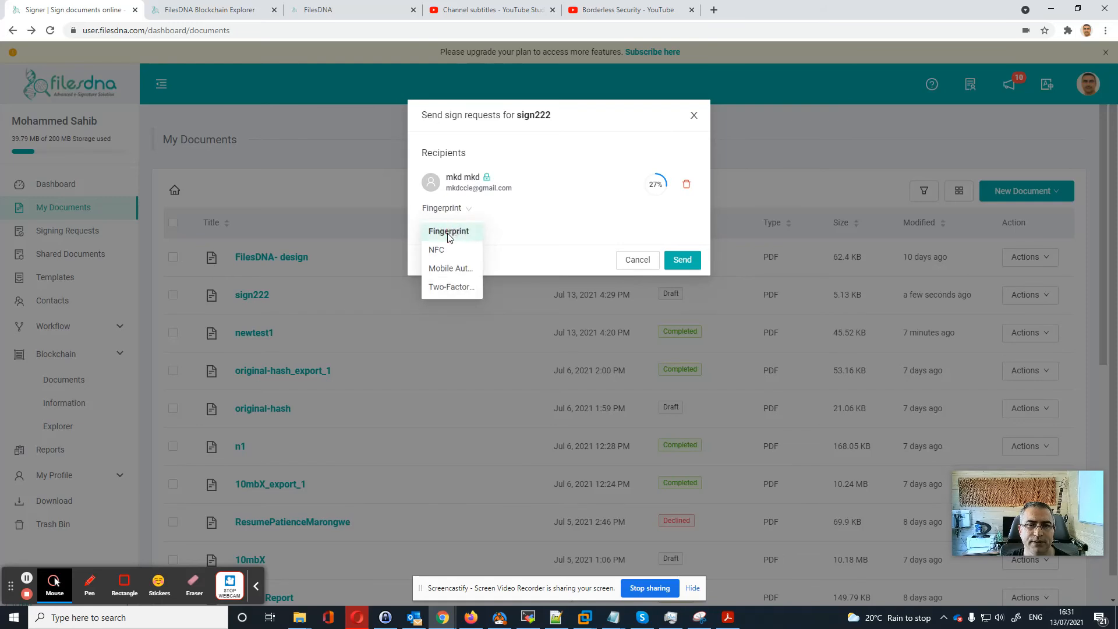
click(458, 233)
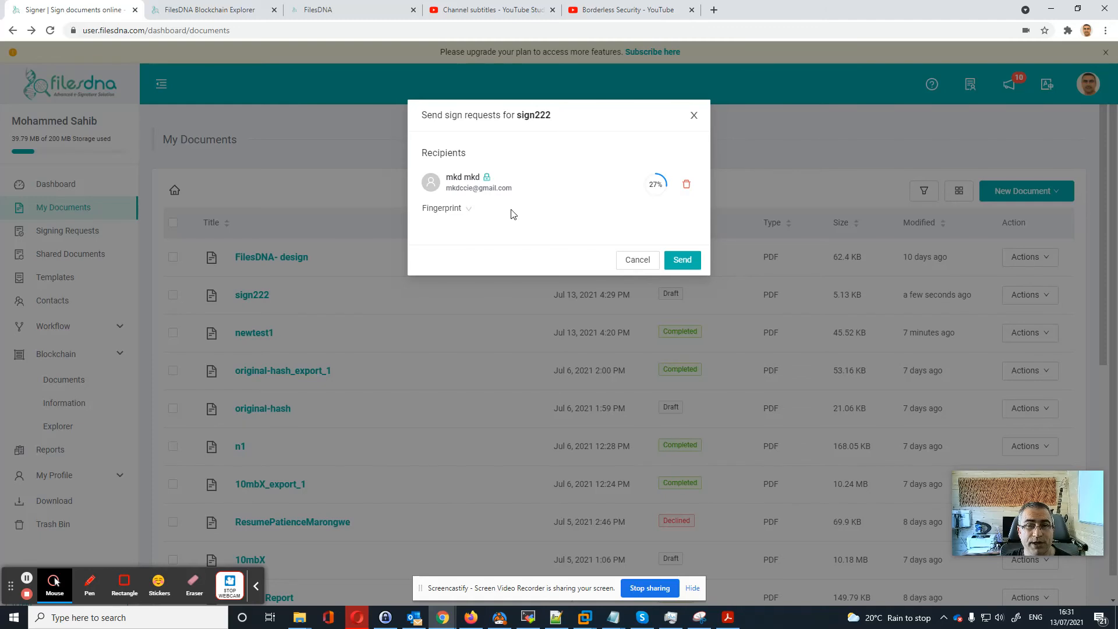
click(468, 209)
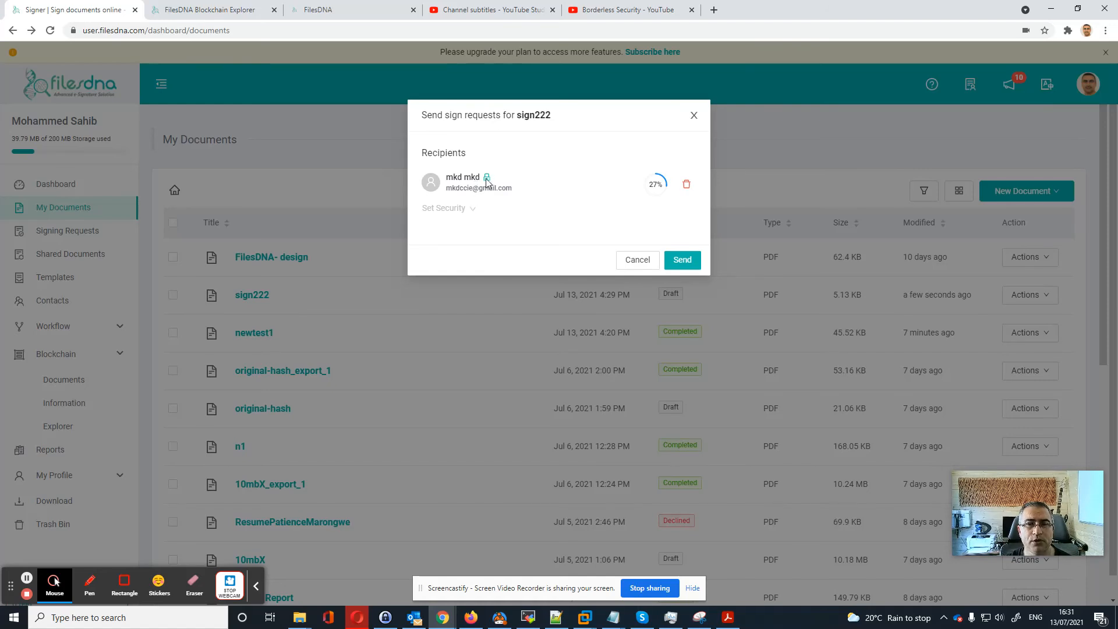
click(467, 205)
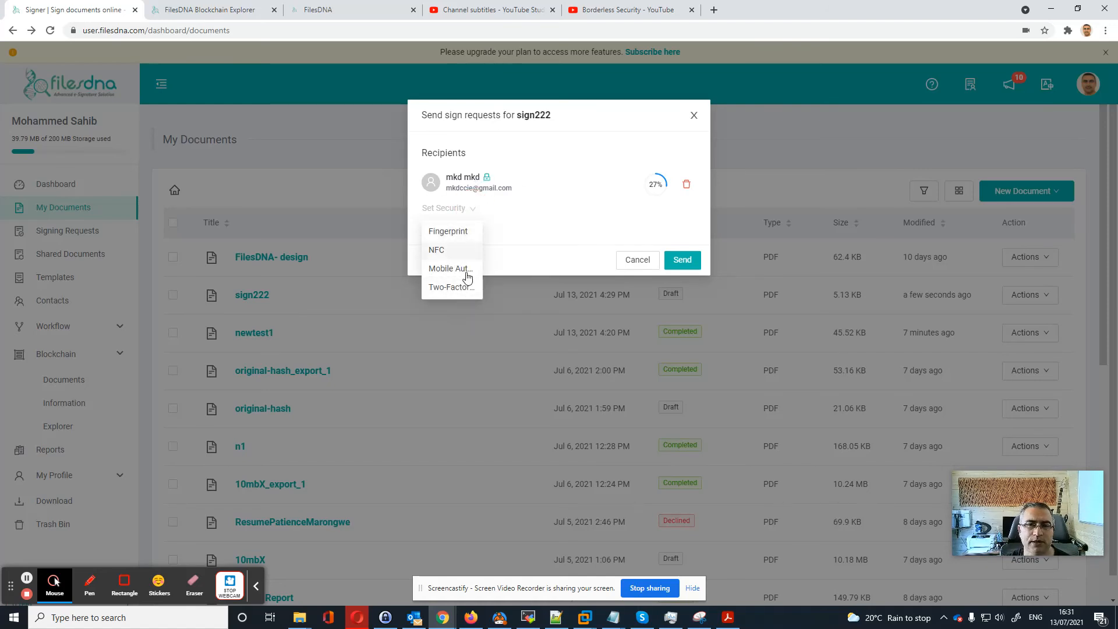
click(504, 233)
- Send the sign request for sign222 without extra security and view the Signing Requests list
click(682, 260)
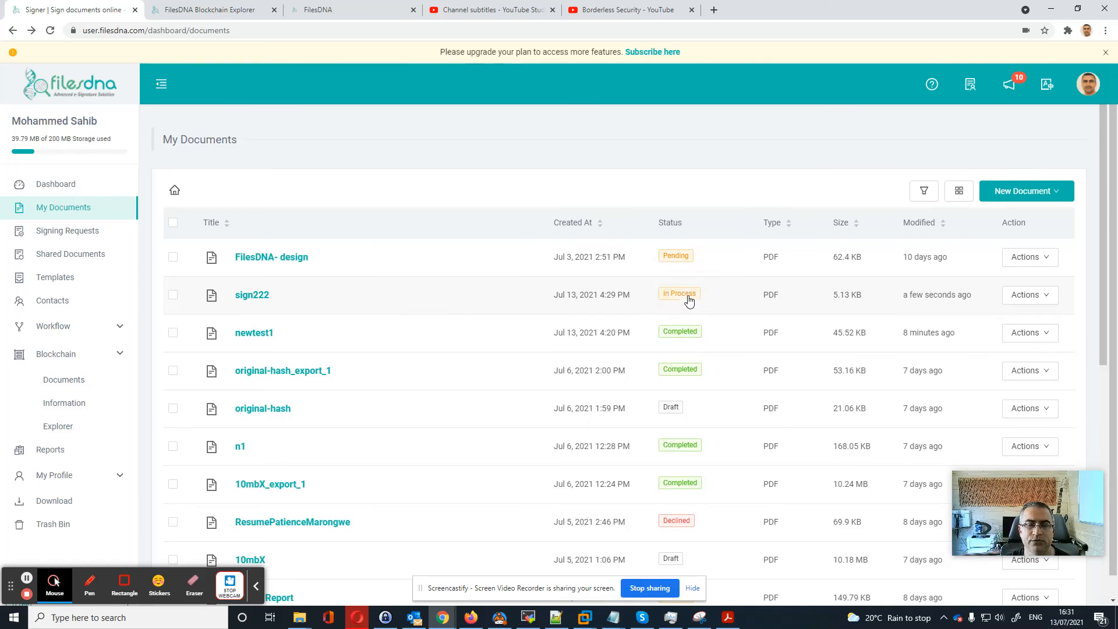
click(57, 231)
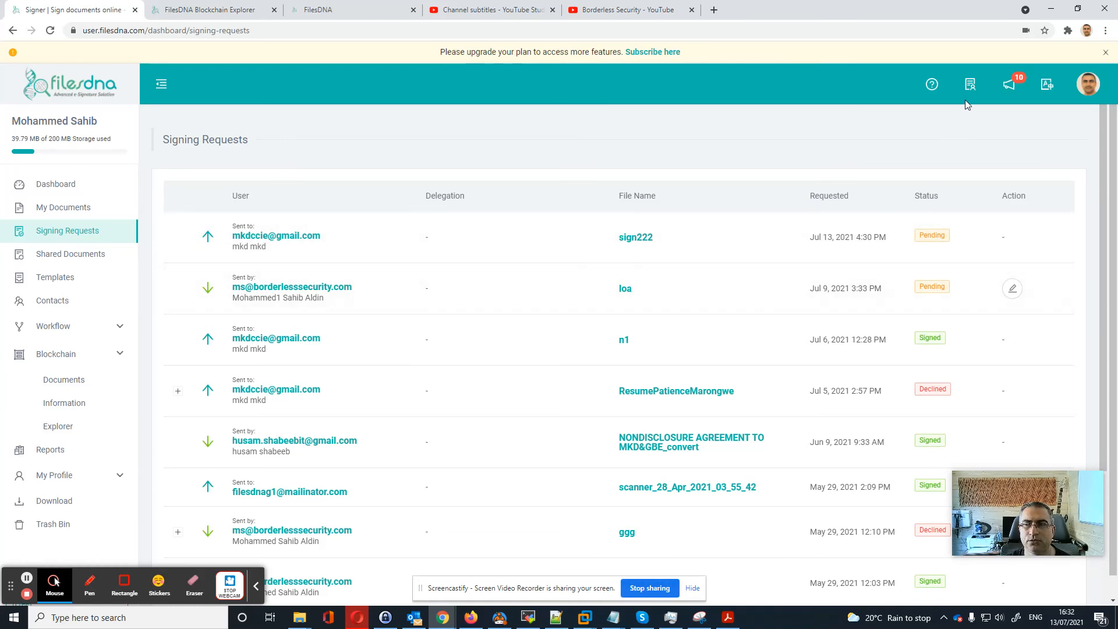
- Log out of the sender's account and sign in through Google with the sign request recipient's account
click(1091, 87)
click(996, 168)
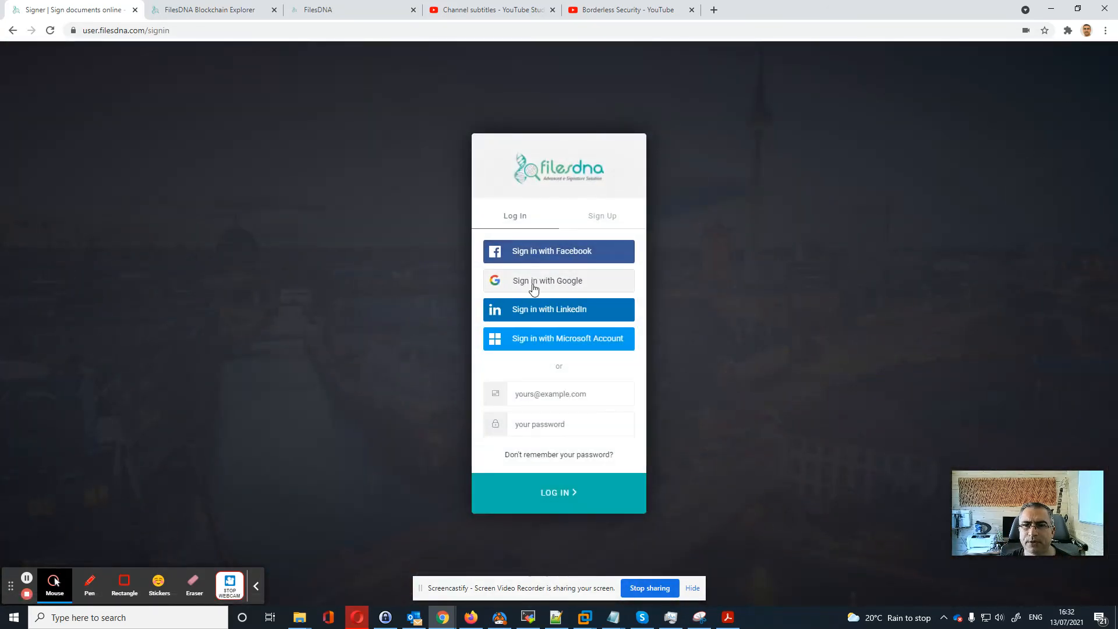
click(539, 284)
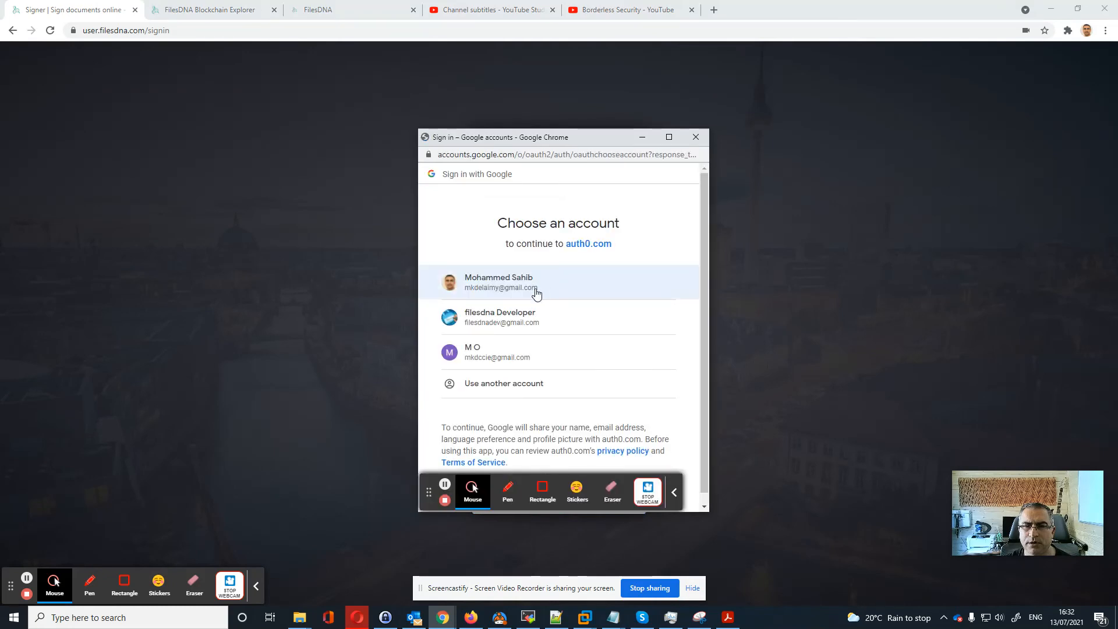
click(479, 355)
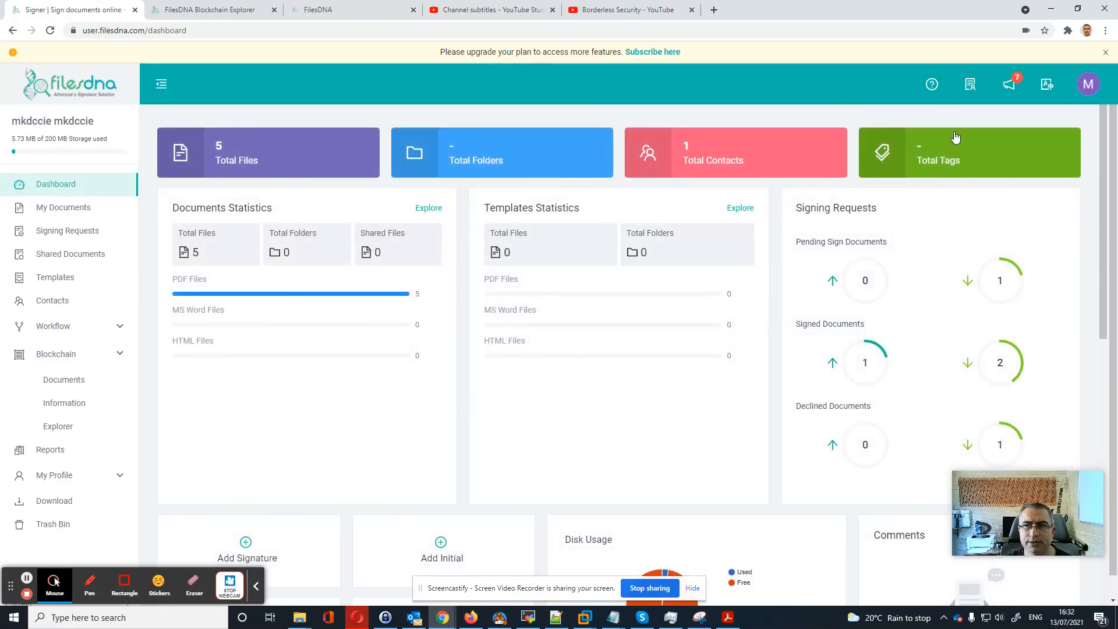
- Open the sign222 signing request from the notifications and fill its Name field with dfhdfh
click(1009, 83)
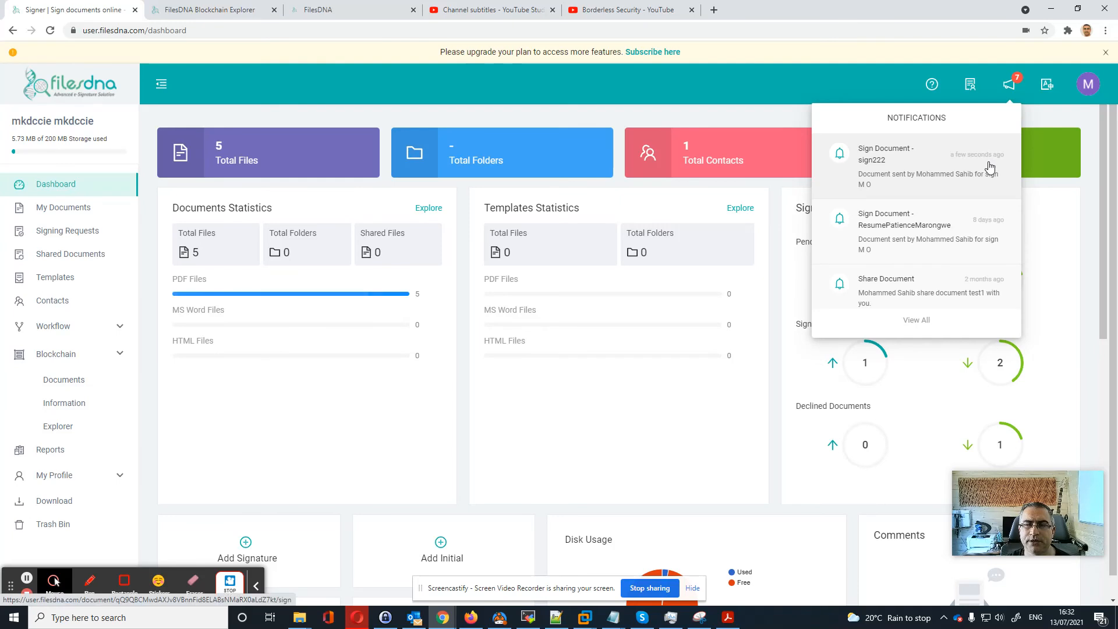
click(883, 177)
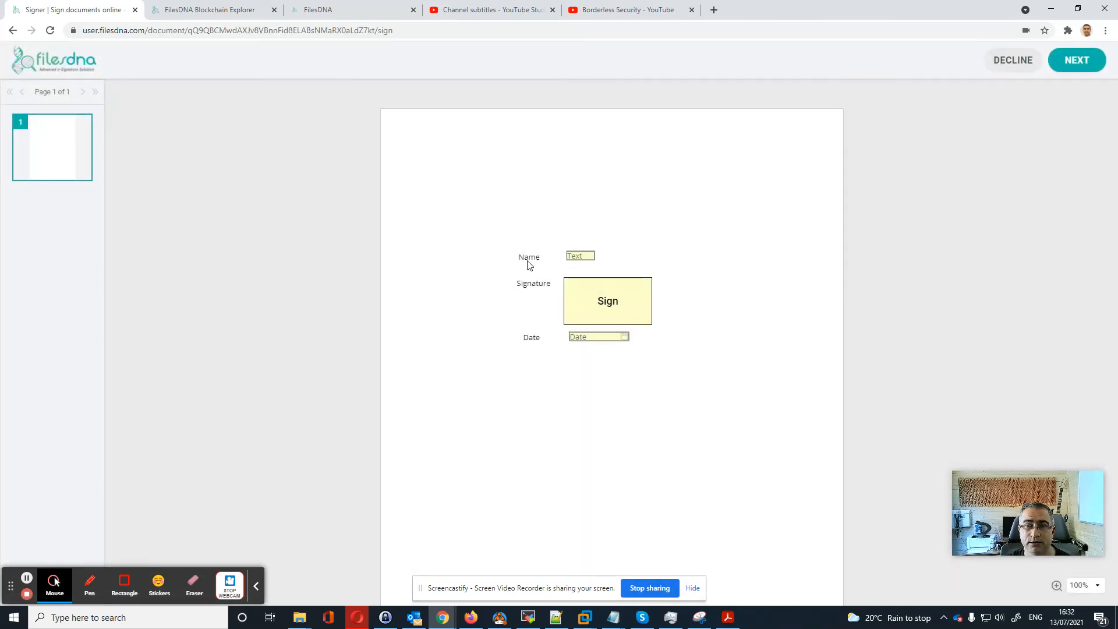
click(582, 252)
text(dfhdfh)
- Review the ready-made signature styles, then draw a freehand signature and add it to the Signature field
click(607, 311)
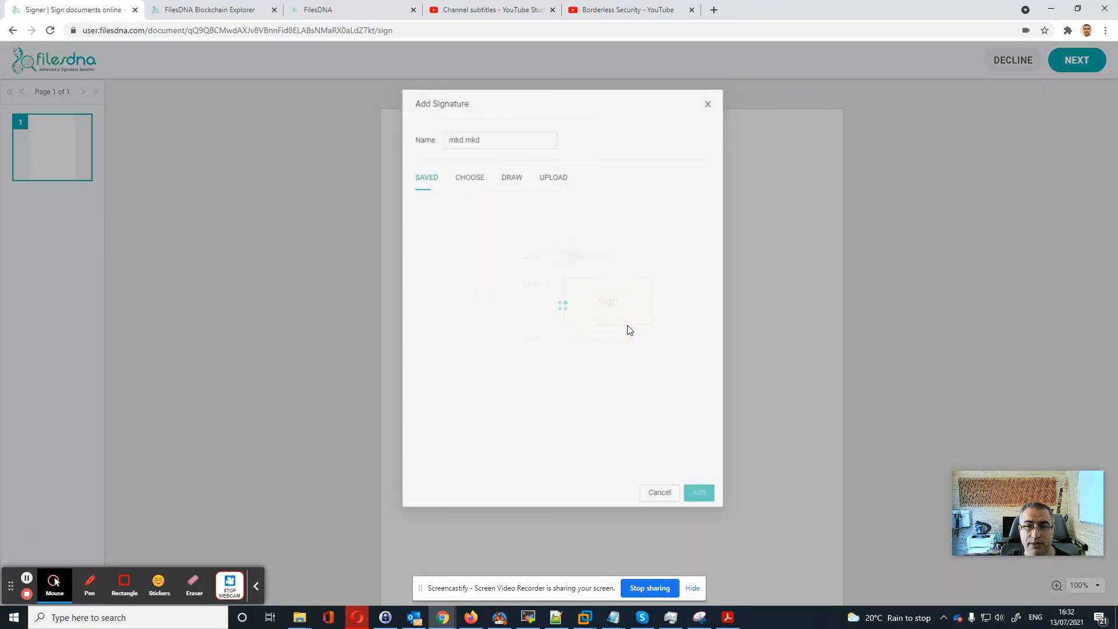
click(457, 168)
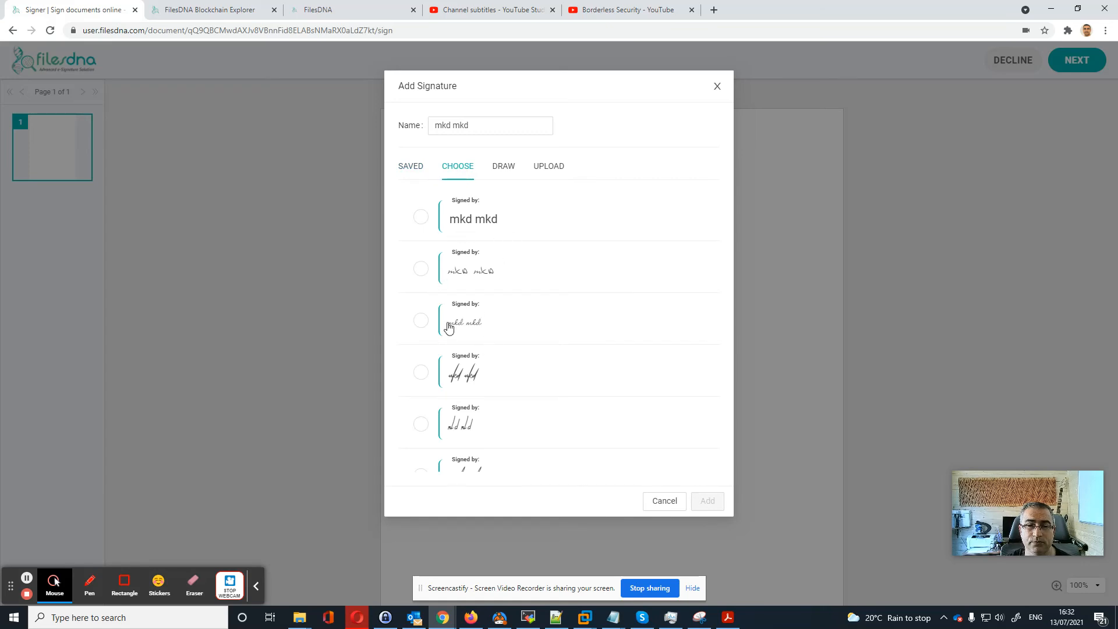
click(504, 172)
mouse_move(563, 249)
mouse_down()
mouse_move(481, 226)
mouse_move(562, 262)
mouse_up()
click(707, 345)
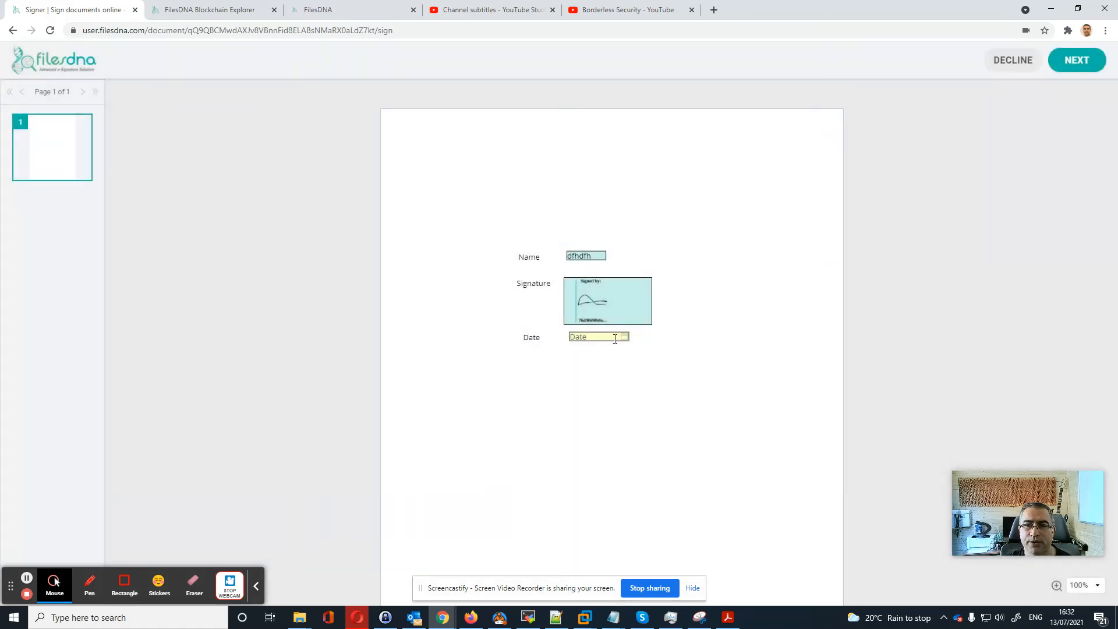
- Set the Date field to 13/07/2021, finish signing the document and return to the dashboard
click(597, 339)
click(630, 436)
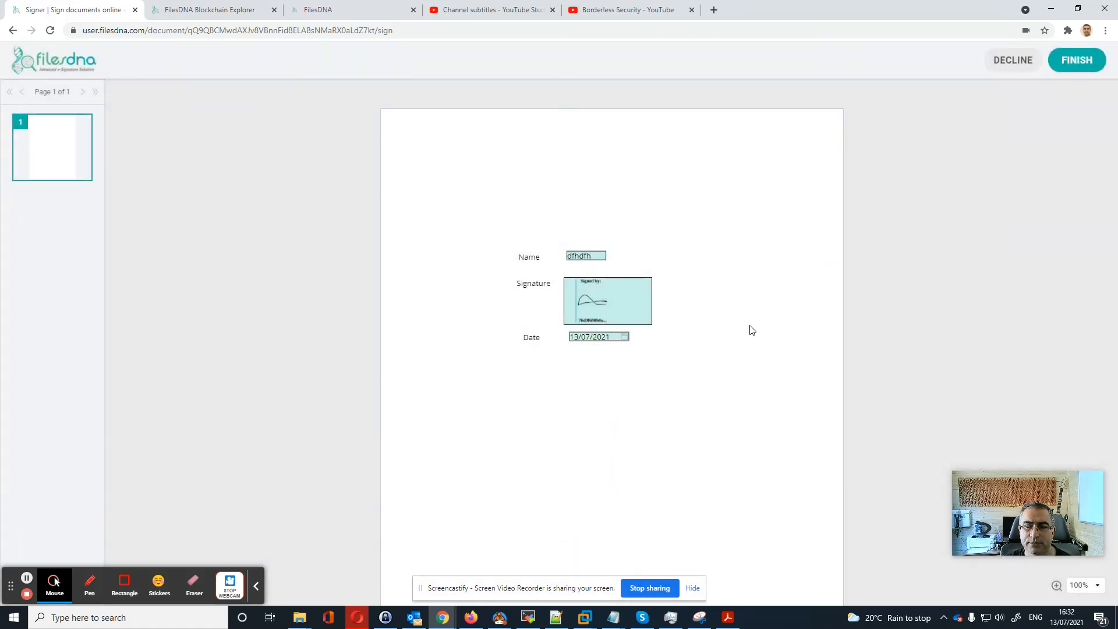
click(1077, 60)
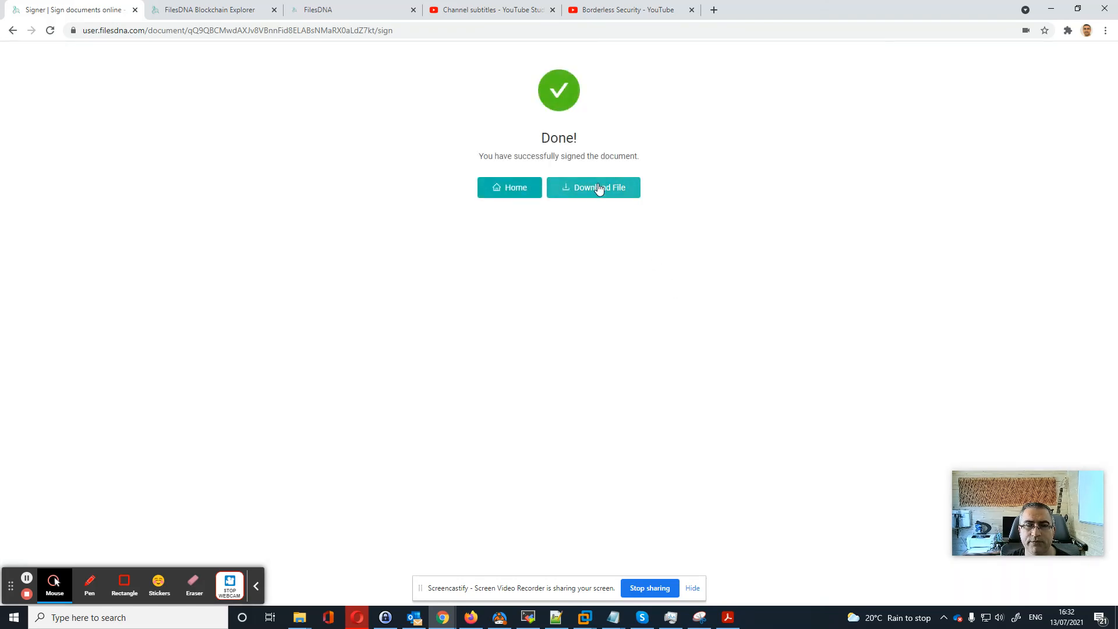
click(511, 188)
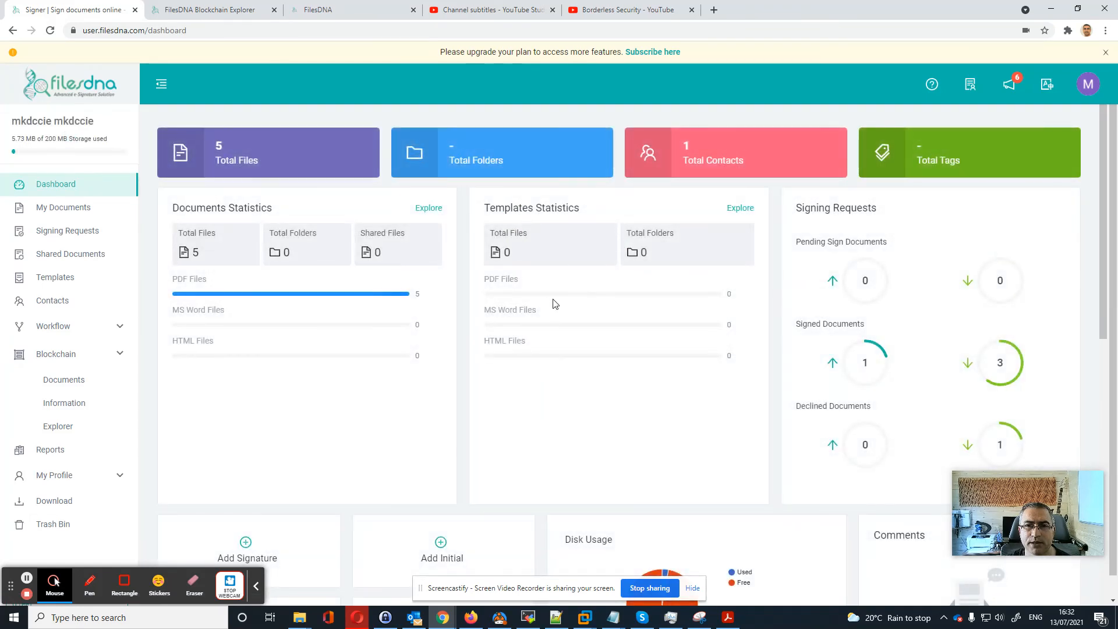
- Log out of the recipient's account and sign in through Google with the sender's account
click(1087, 84)
click(995, 168)
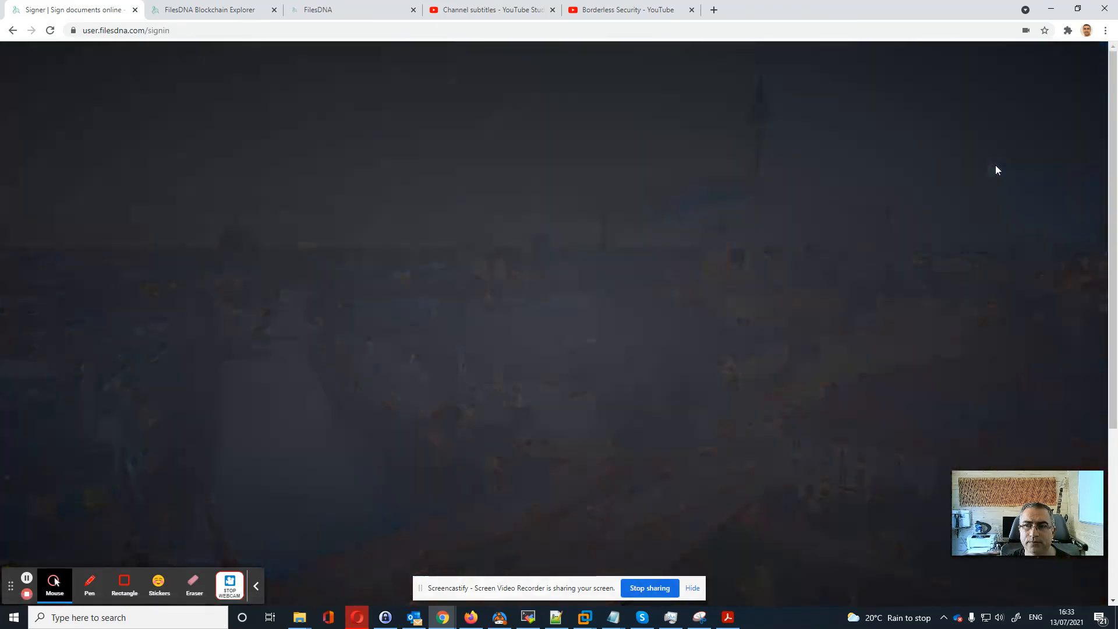
click(548, 281)
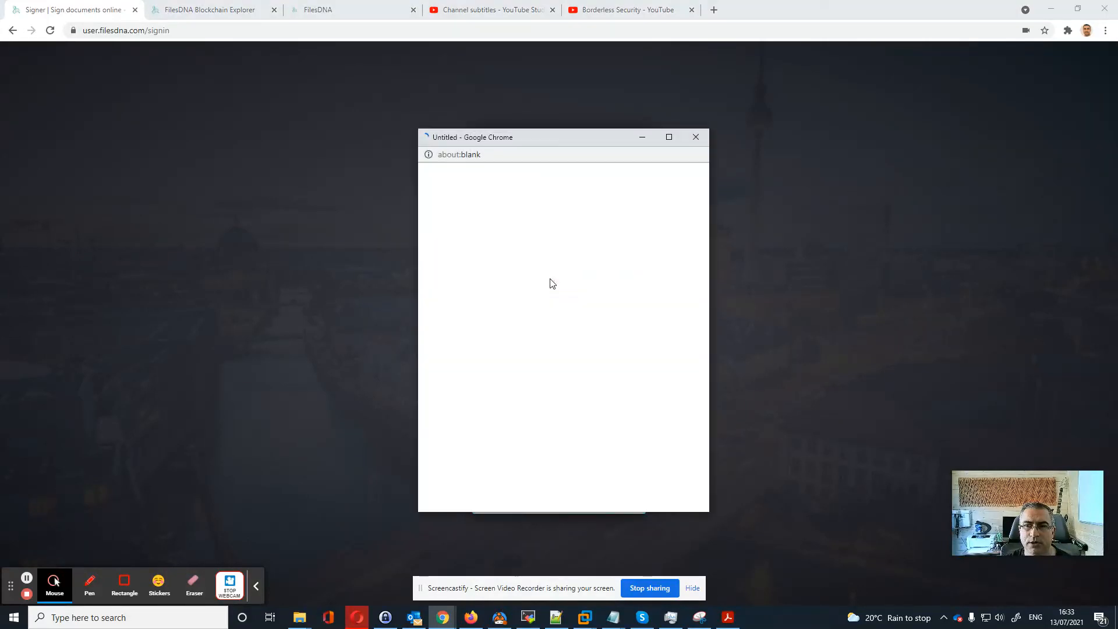
click(498, 289)
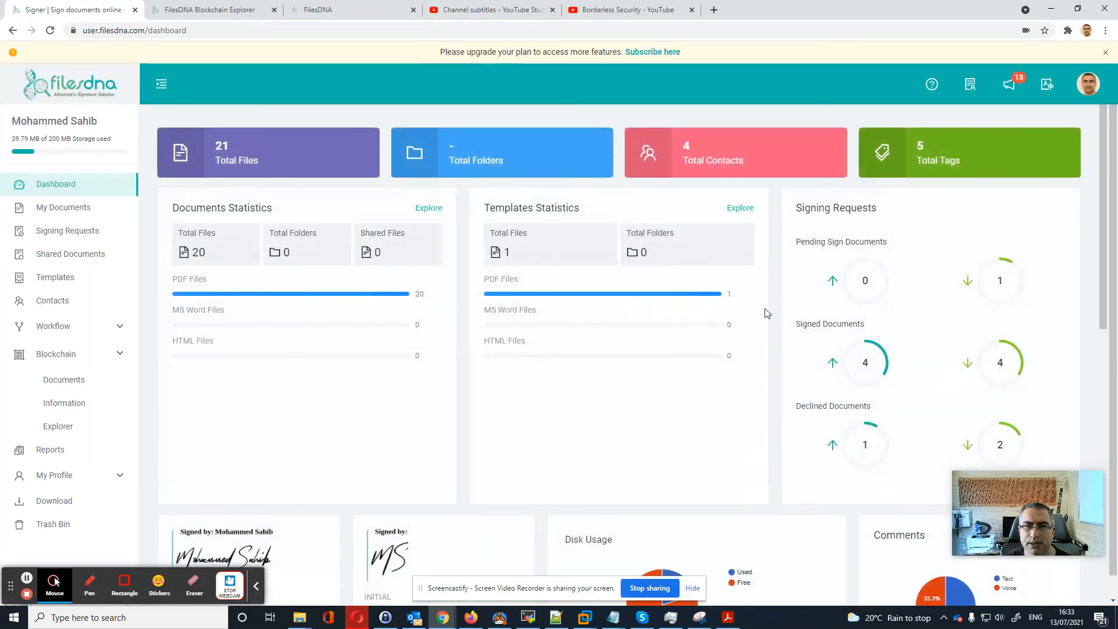
- Check sign222 in the notifications and signing requests, and review the recipient's signature verification in the blockchain explorer
click(1008, 92)
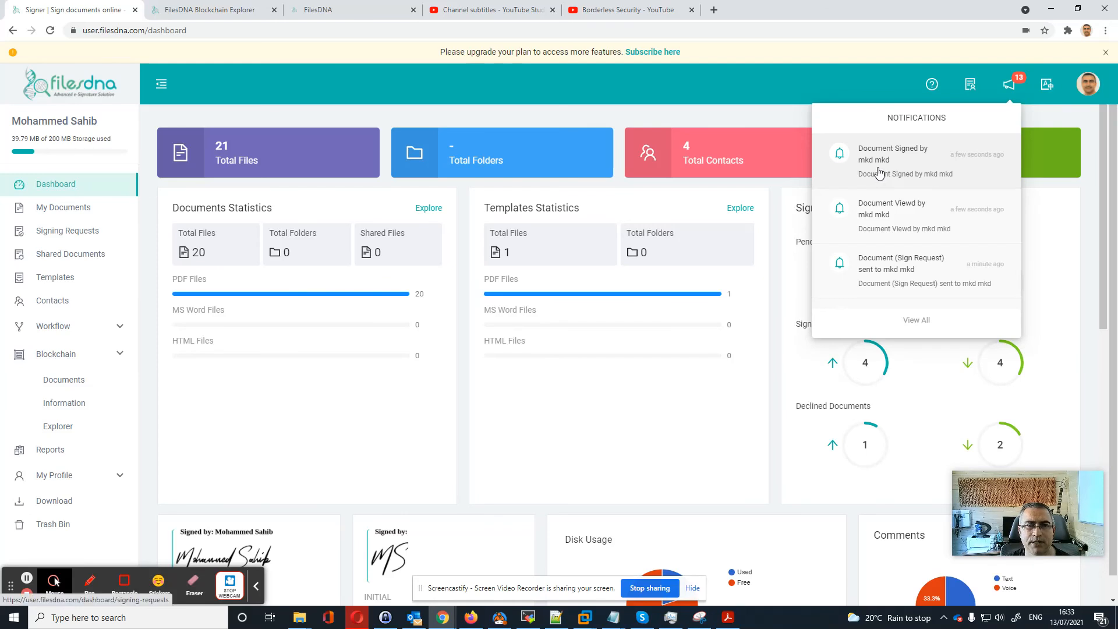
click(59, 233)
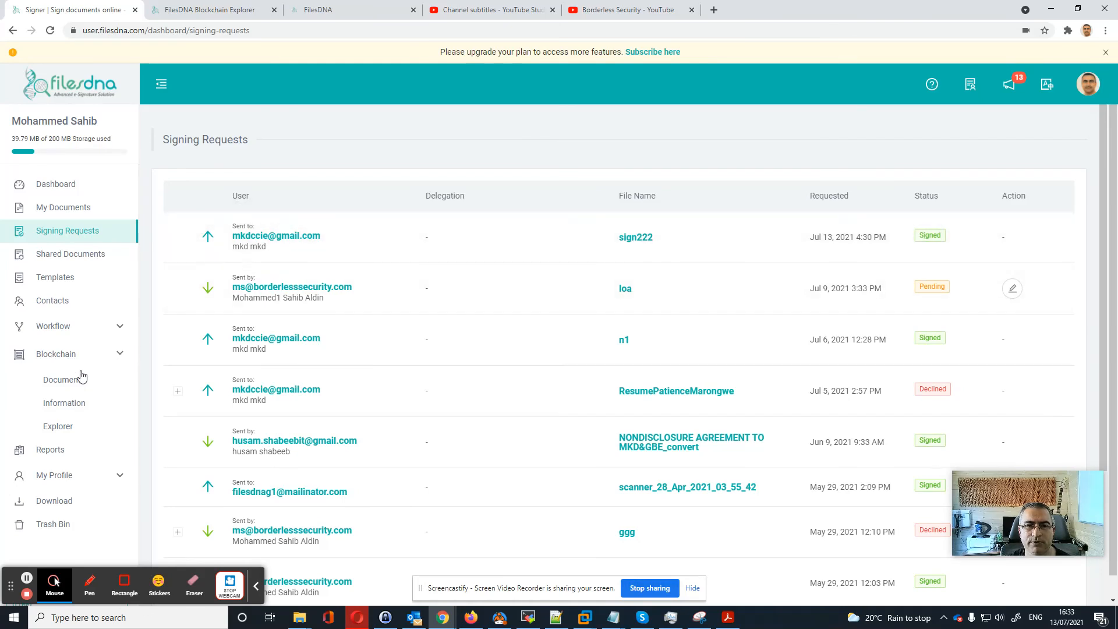
click(64, 384)
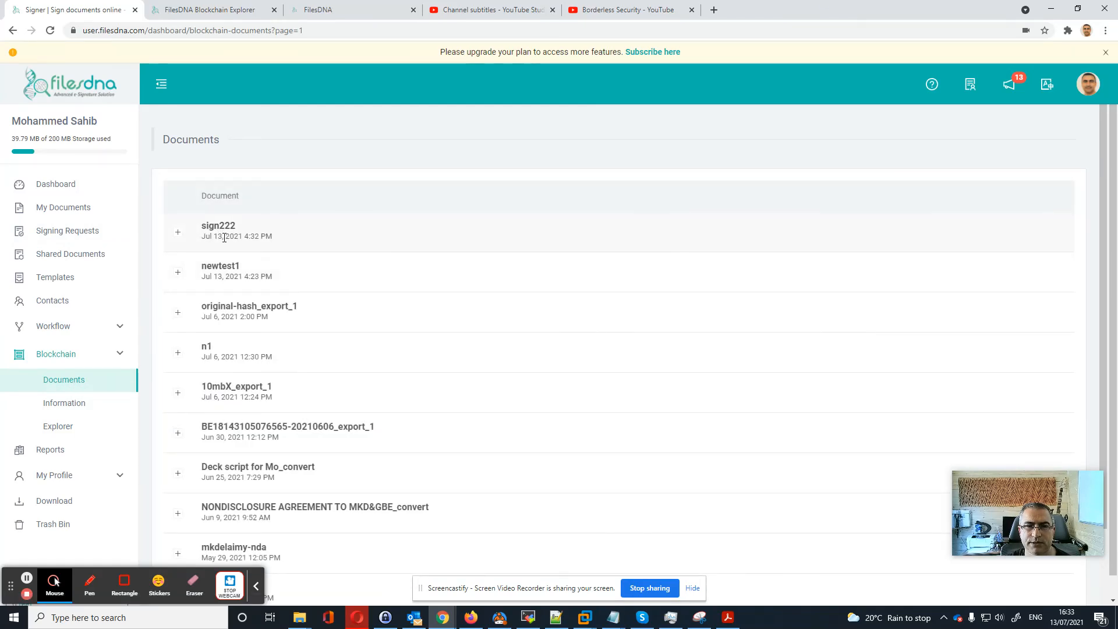
click(178, 232)
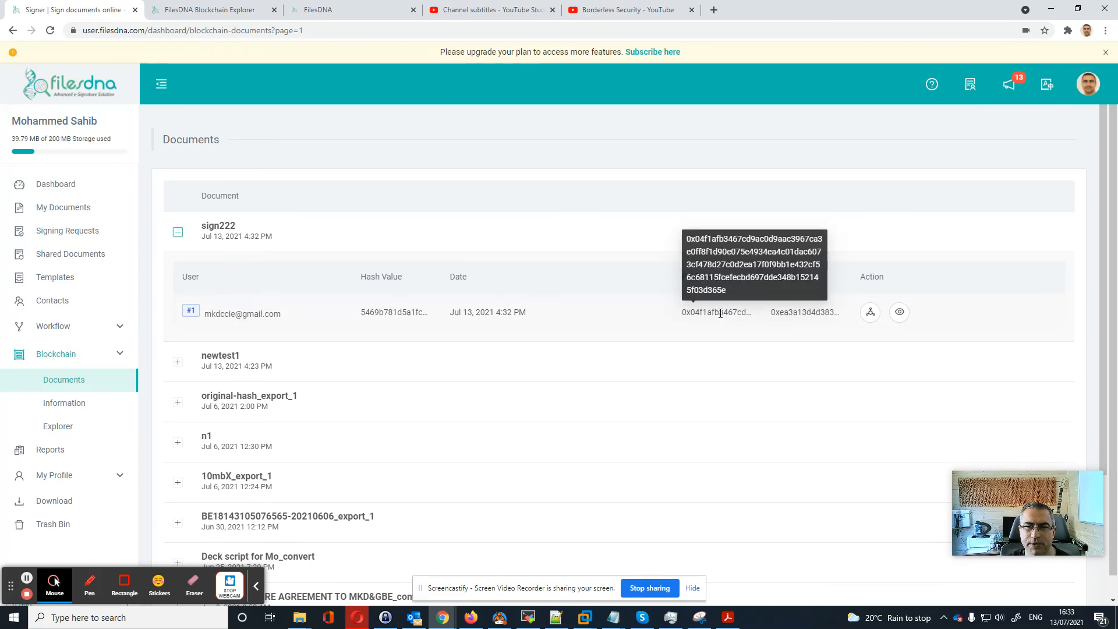
click(871, 314)
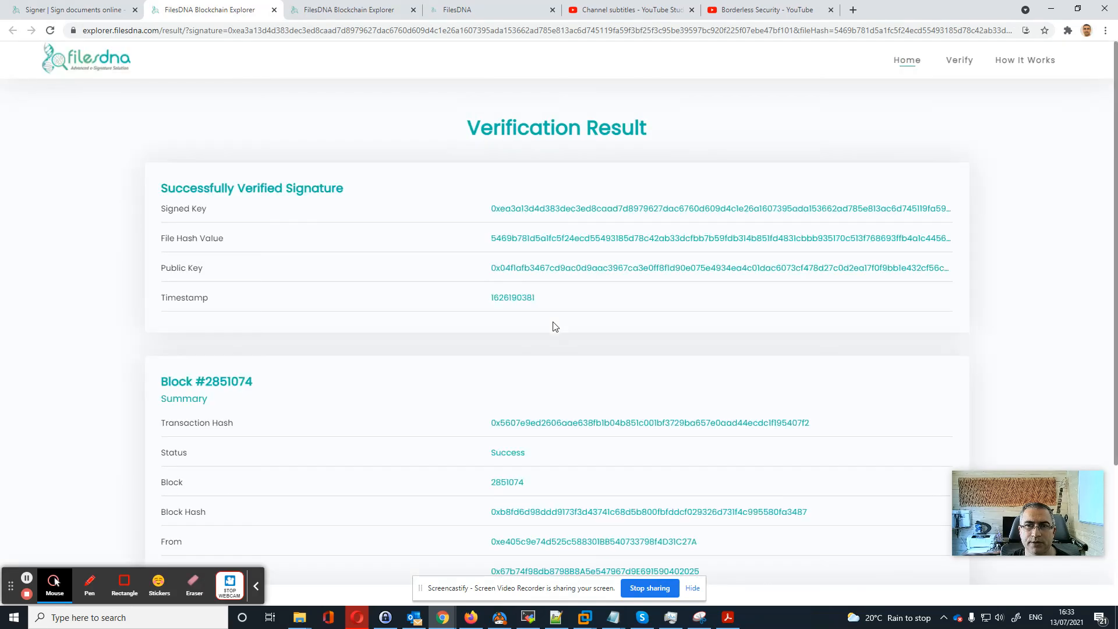
mouse_move(249, 187)
mouse_down()
mouse_move(331, 188)
mouse_move(252, 187)
mouse_up()
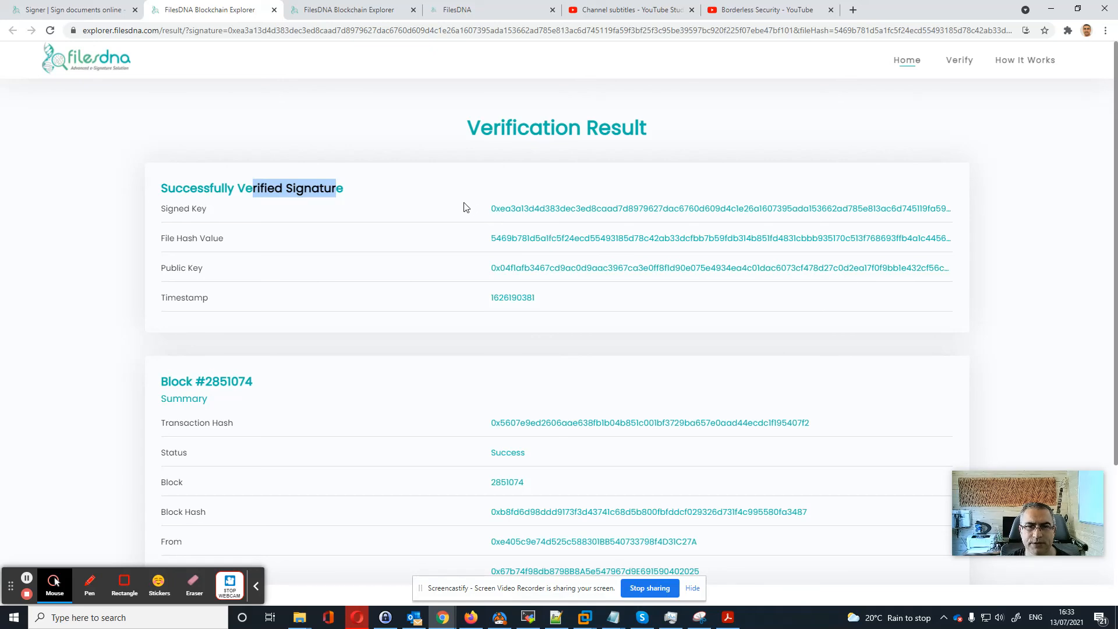
click(275, 9)
- Edit sign222 from My Documents to place the owner's saved signature below the date, and finish the document
click(94, 10)
click(52, 211)
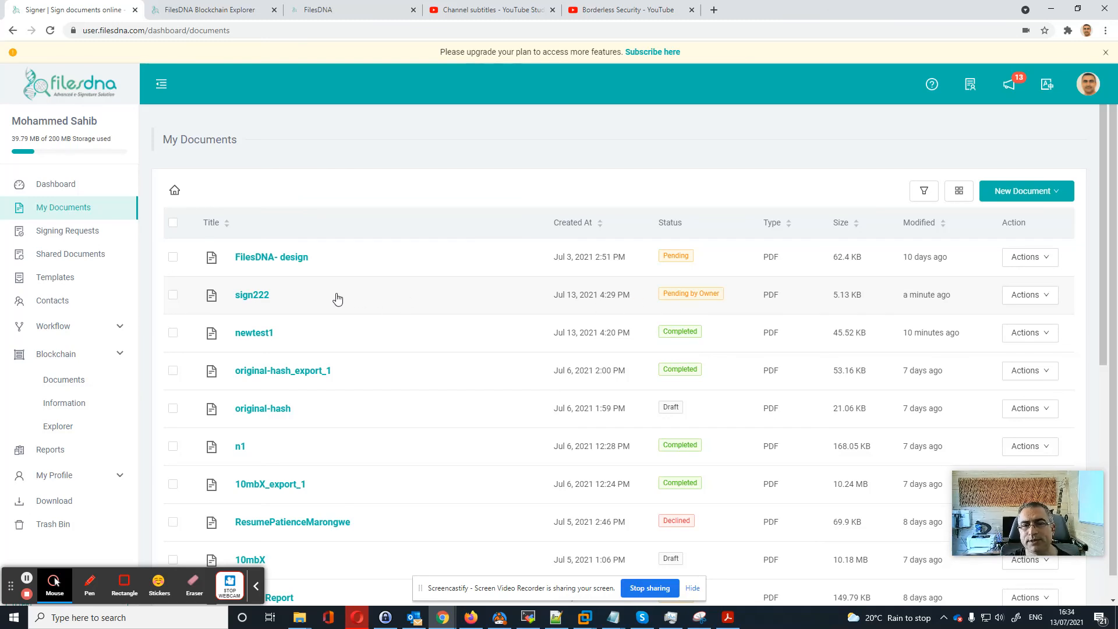
right_click(258, 297)
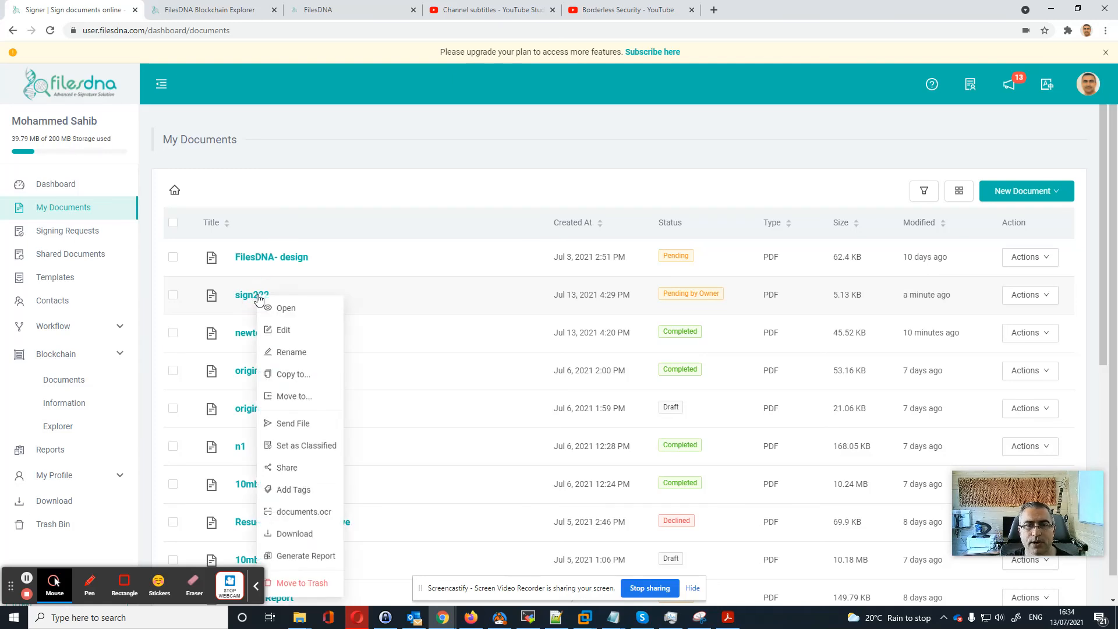
click(284, 331)
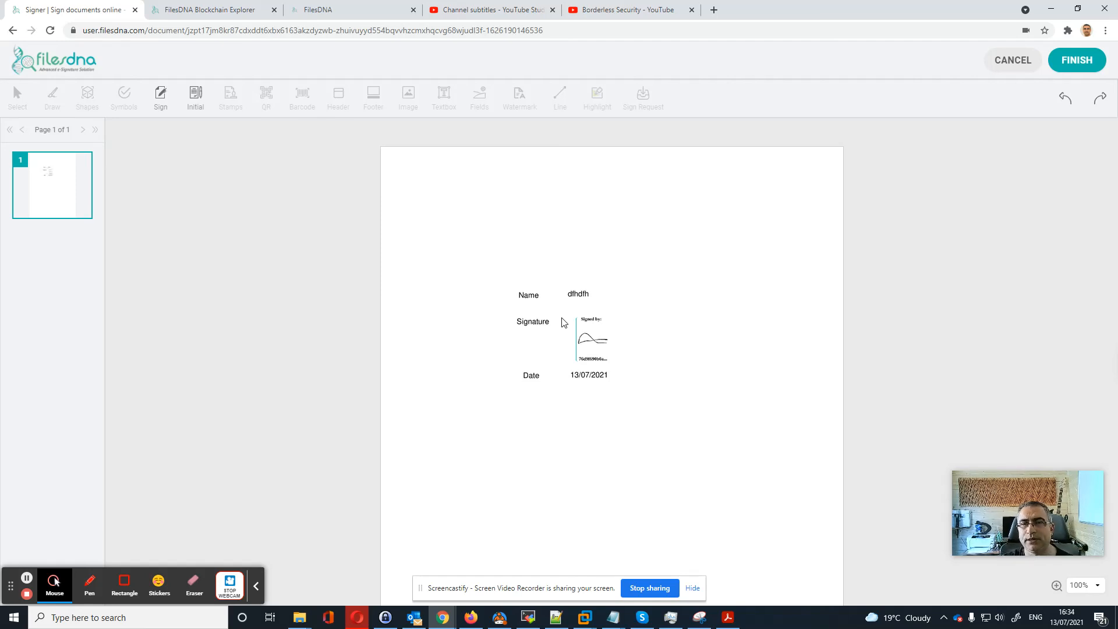
click(159, 92)
mouse_move(619, 390)
mouse_down()
mouse_move(565, 452)
mouse_move(580, 448)
mouse_up()
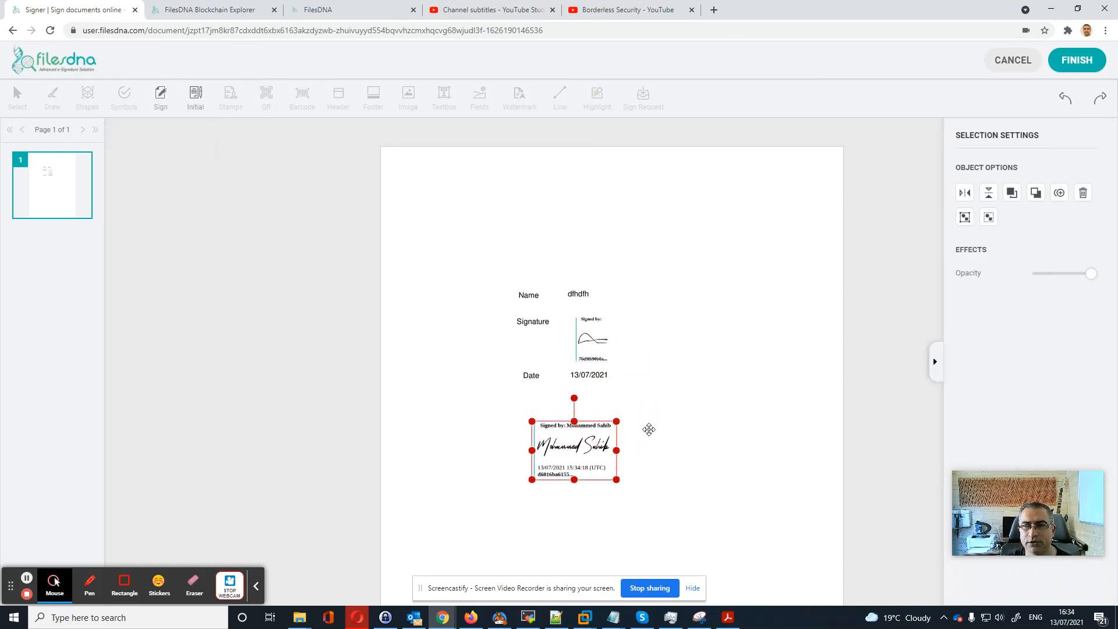
click(1076, 64)
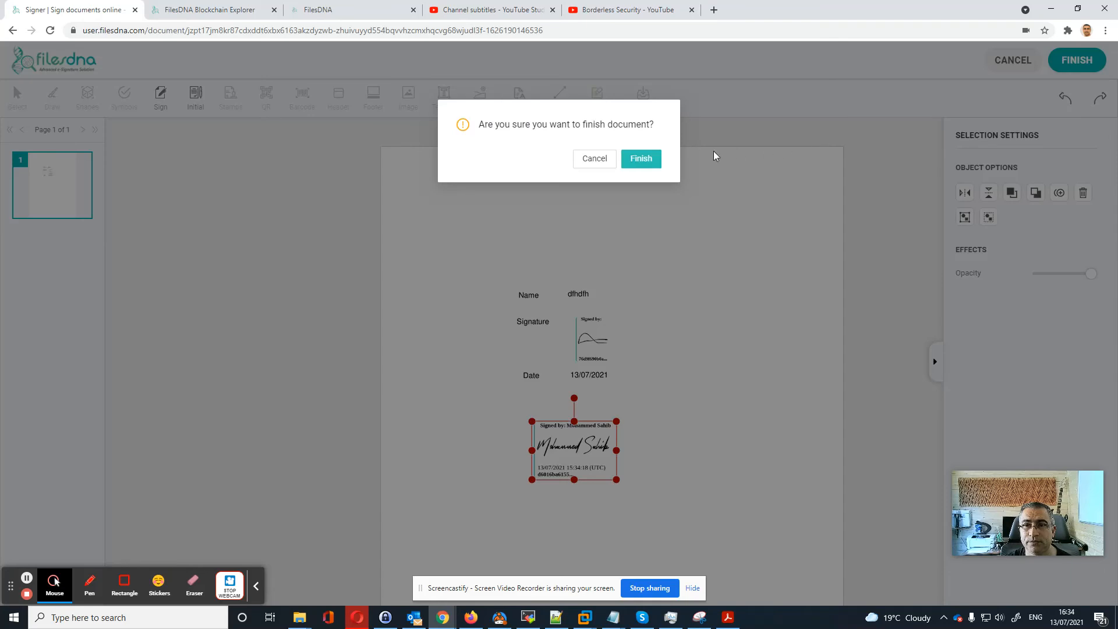
click(638, 159)
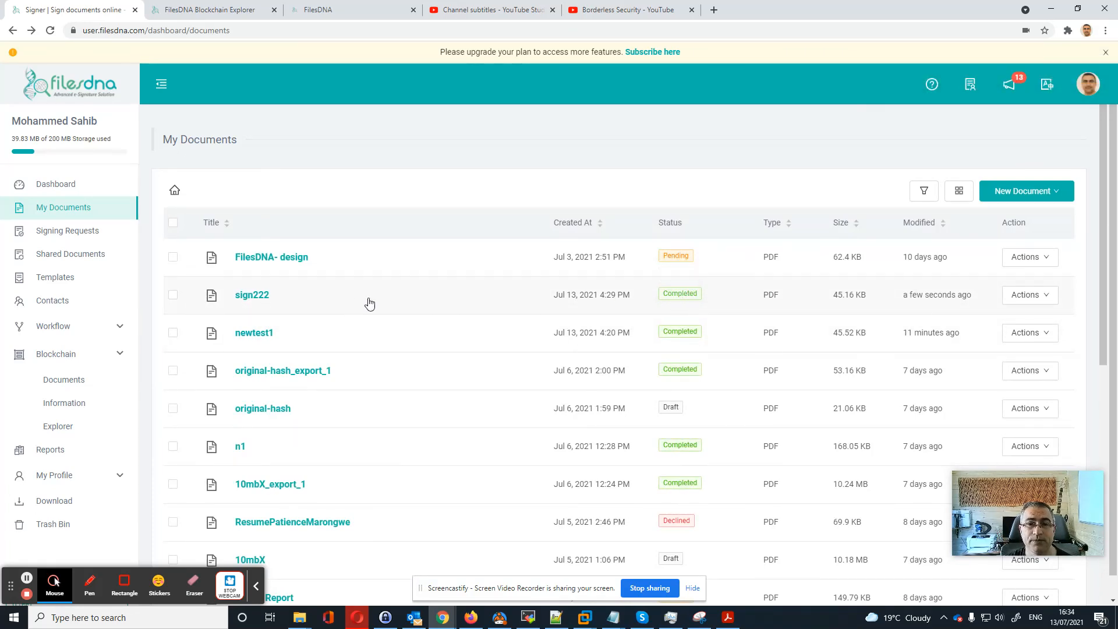
- Check the actions available for sign222 and compare both signers' blockchain records, including their signing times, before returning to My Documents
right_click(252, 301)
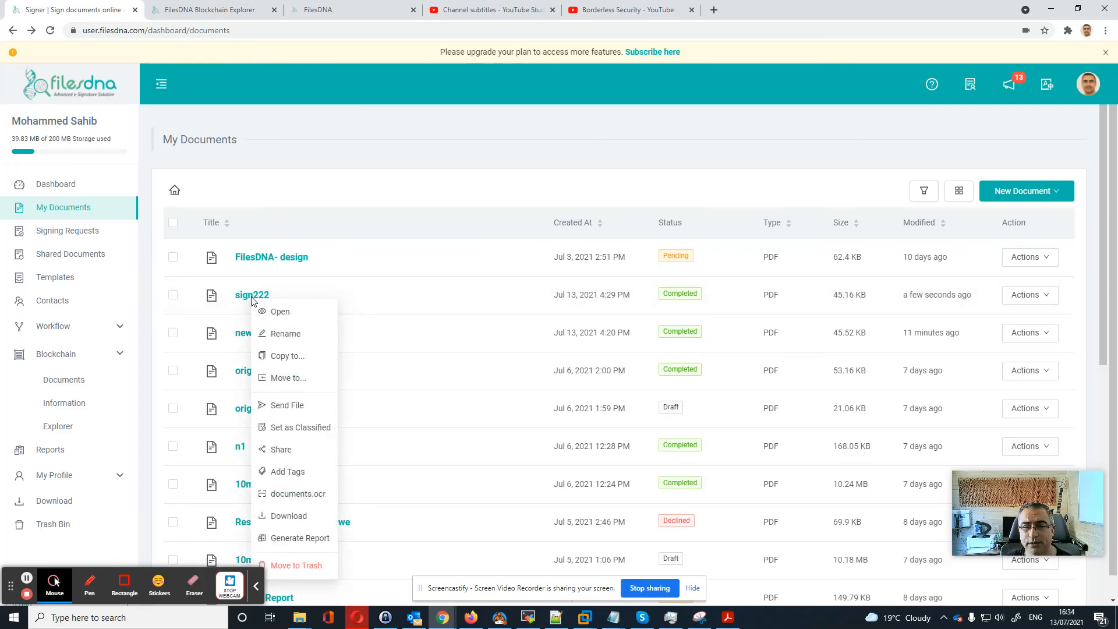
click(383, 184)
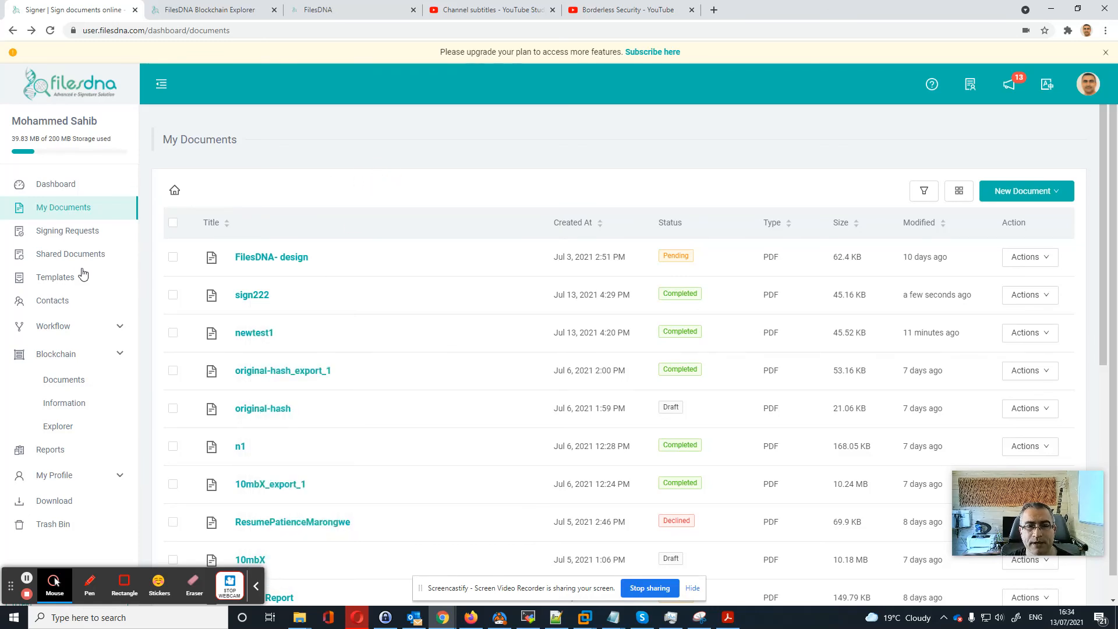
click(65, 403)
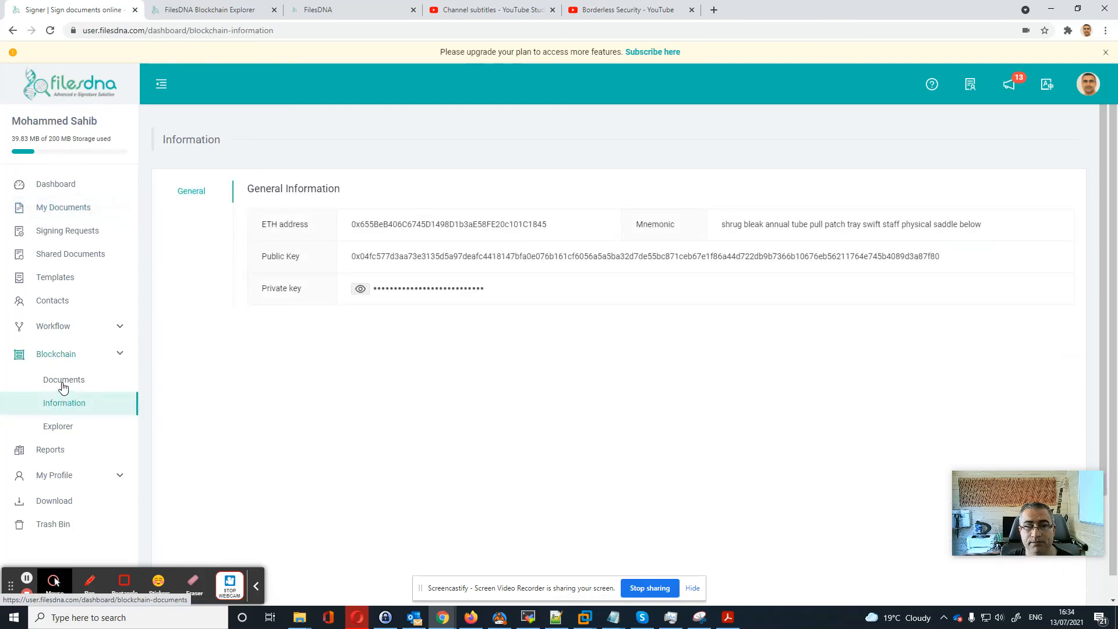
click(64, 381)
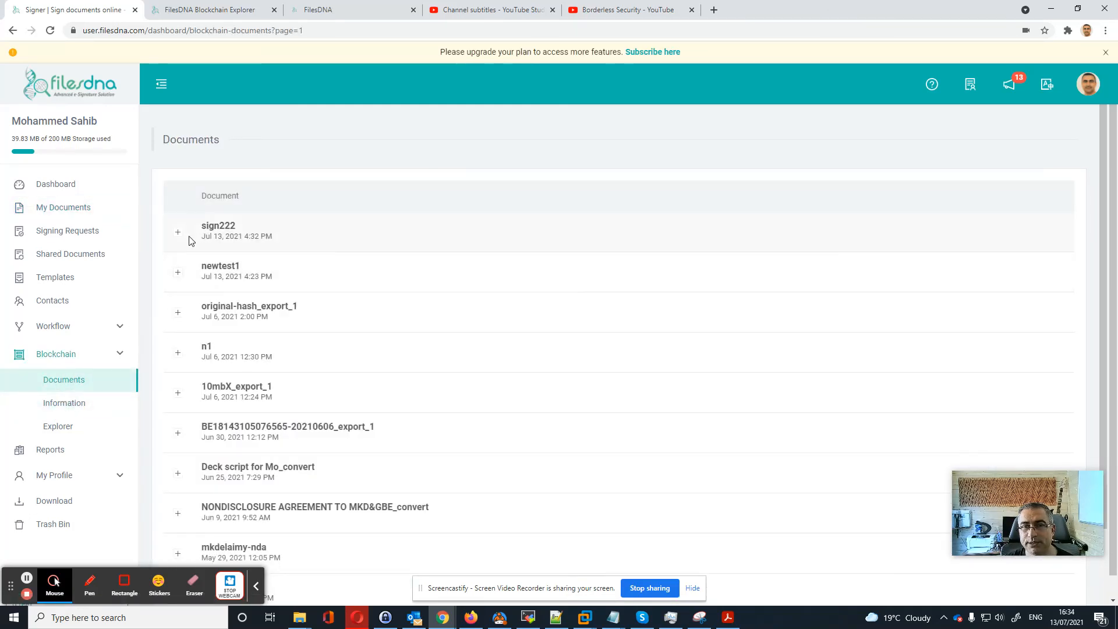
click(179, 234)
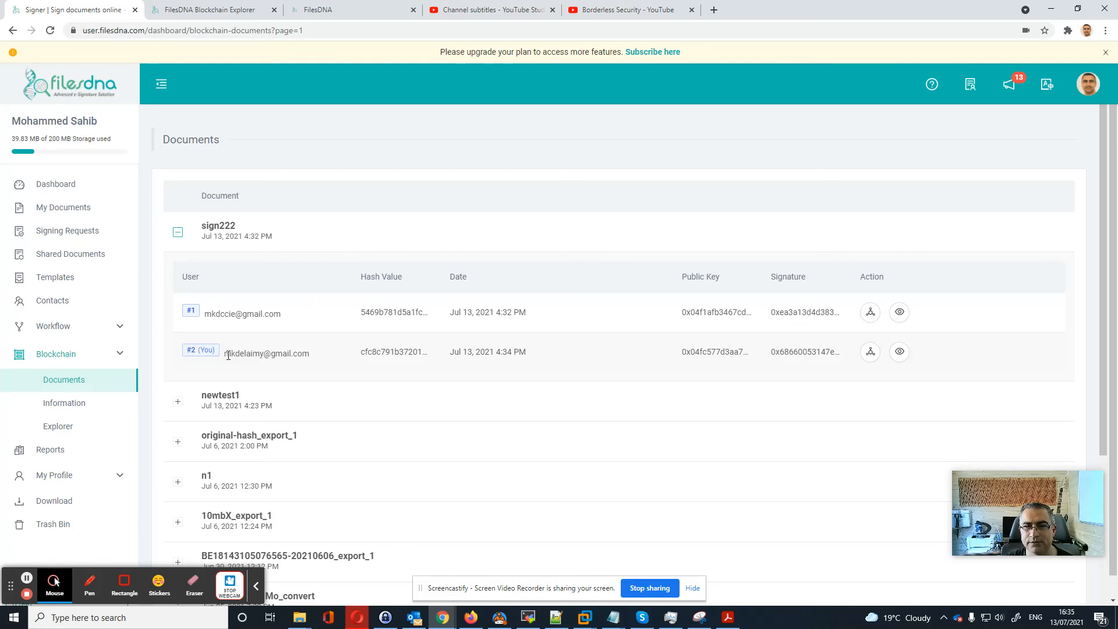
double_click(513, 313)
drag(513, 351, 490, 377)
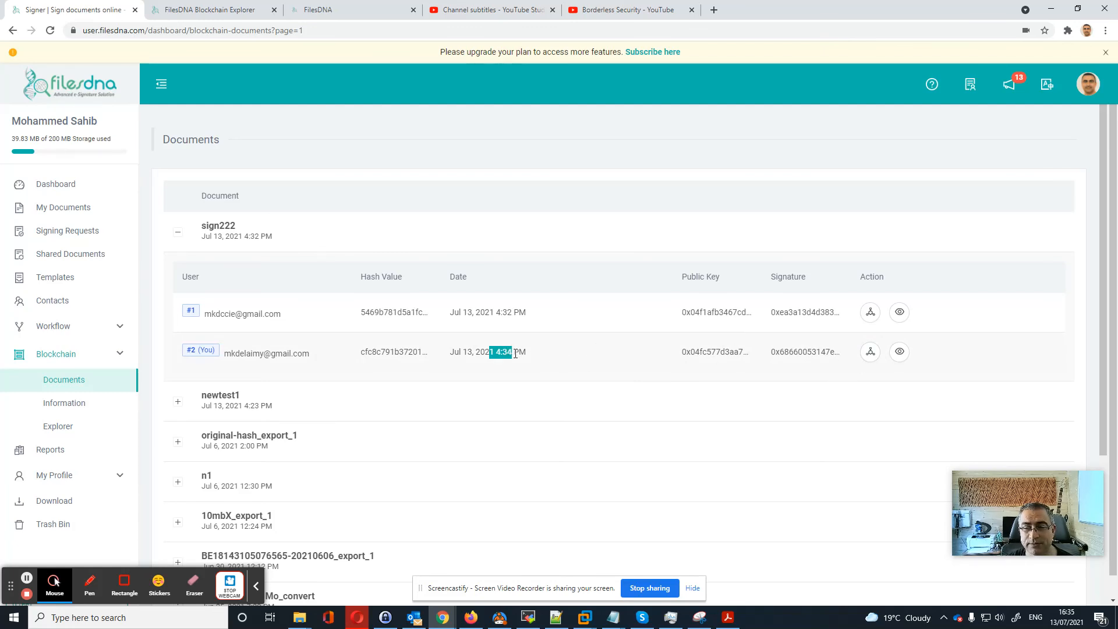
drag(281, 314, 211, 313)
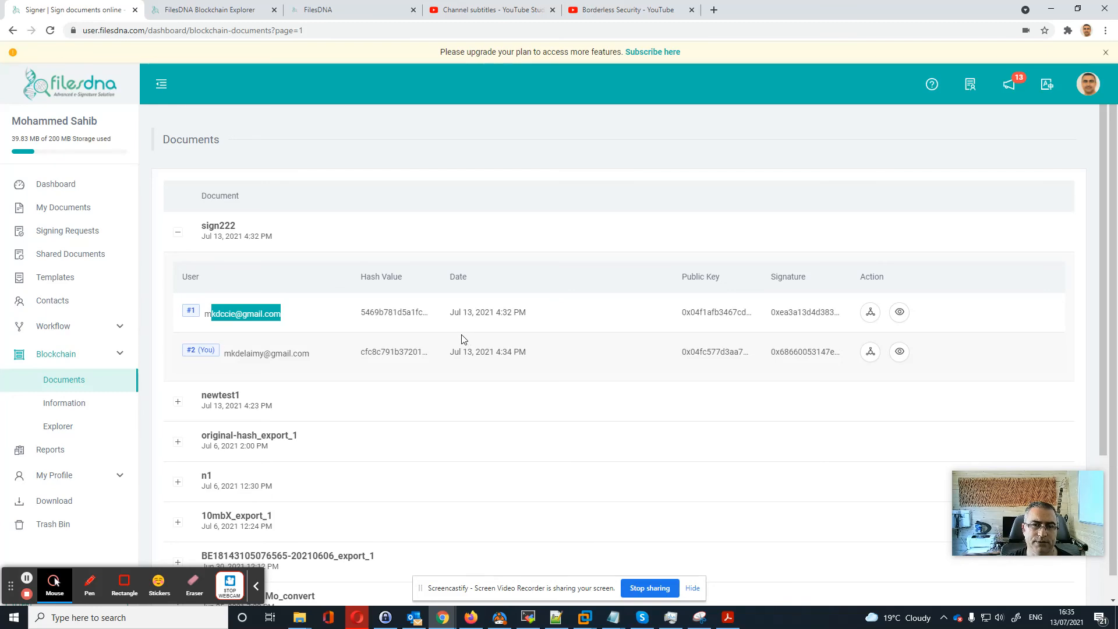
click(62, 211)
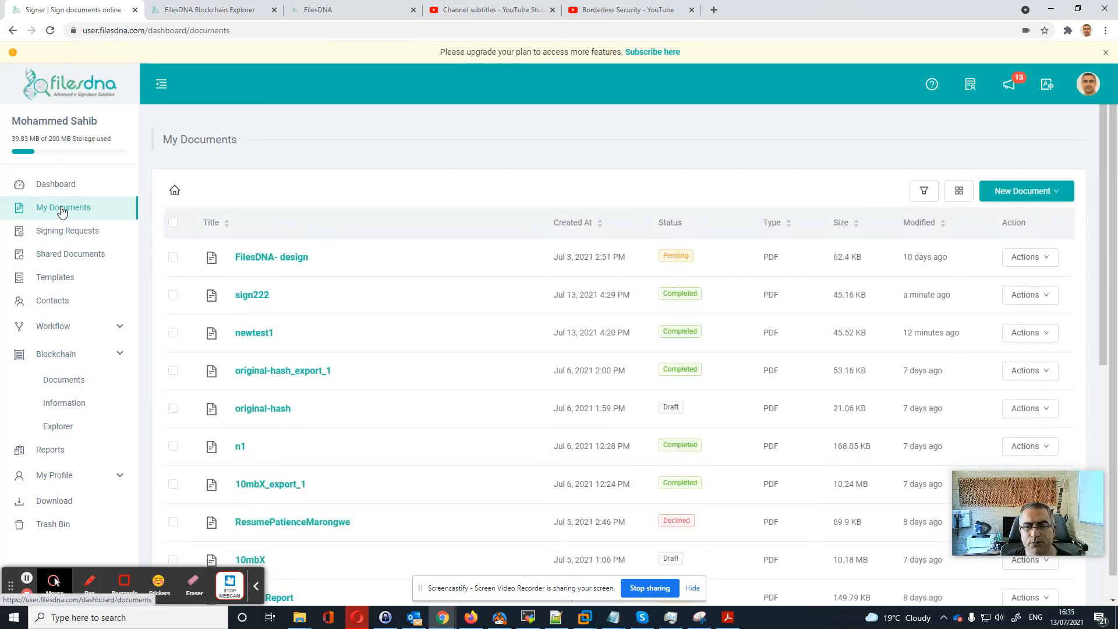